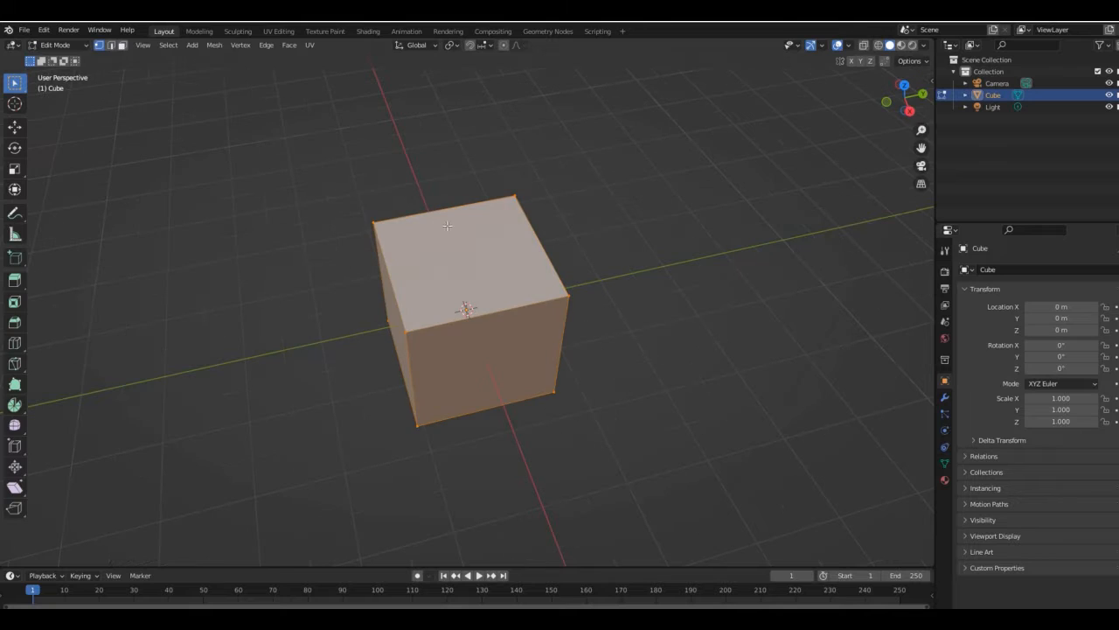
- Bevel the cube's four lengthwise edges so its front profile becomes octagonal
{"action": "left_click_drag", "start_coordinate": [884, 89], "coordinate": [432, 253]}
{"action": "key", "text": "2"}
{"action": "left_click_drag", "start_coordinate": [905, 98], "coordinate": [864, 162]}
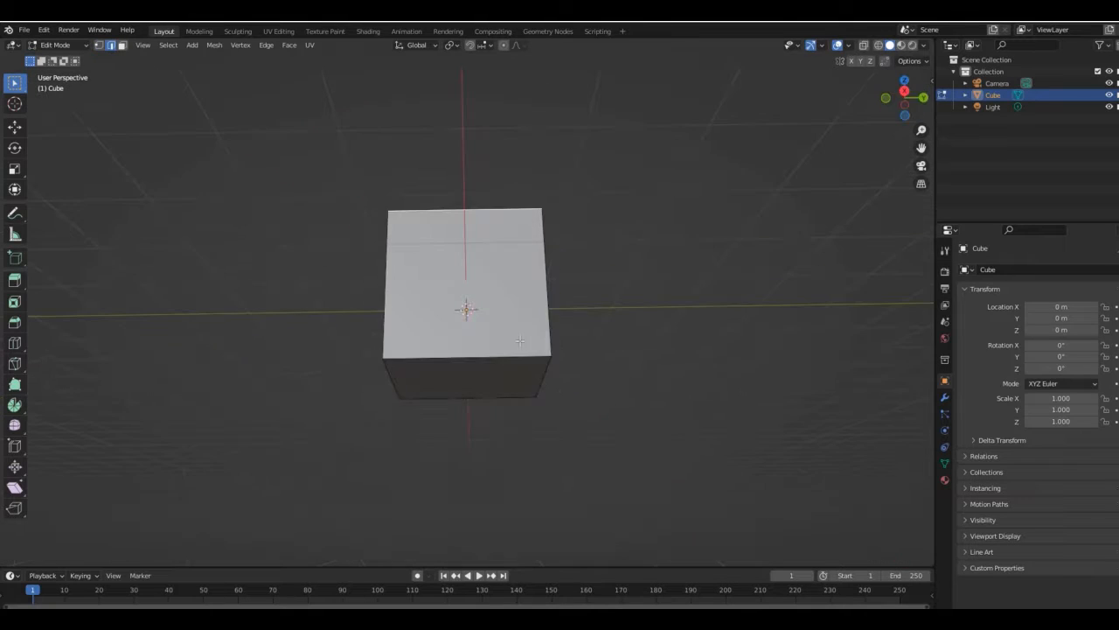
{"action": "left_click", "coordinate": [864, 46]}
{"action": "left_click_drag", "start_coordinate": [425, 138], "coordinate": [485, 432]}
{"action": "left_click", "coordinate": [864, 46]}
{"action": "mouse_move", "coordinate": [894, 102]}
{"action": "left_mouse_down"}
{"action": "mouse_move", "coordinate": [1001, 30]}
{"action": "mouse_move", "coordinate": [897, 112]}
{"action": "left_mouse_up"}
{"action": "key", "text": "ctrl+b"}
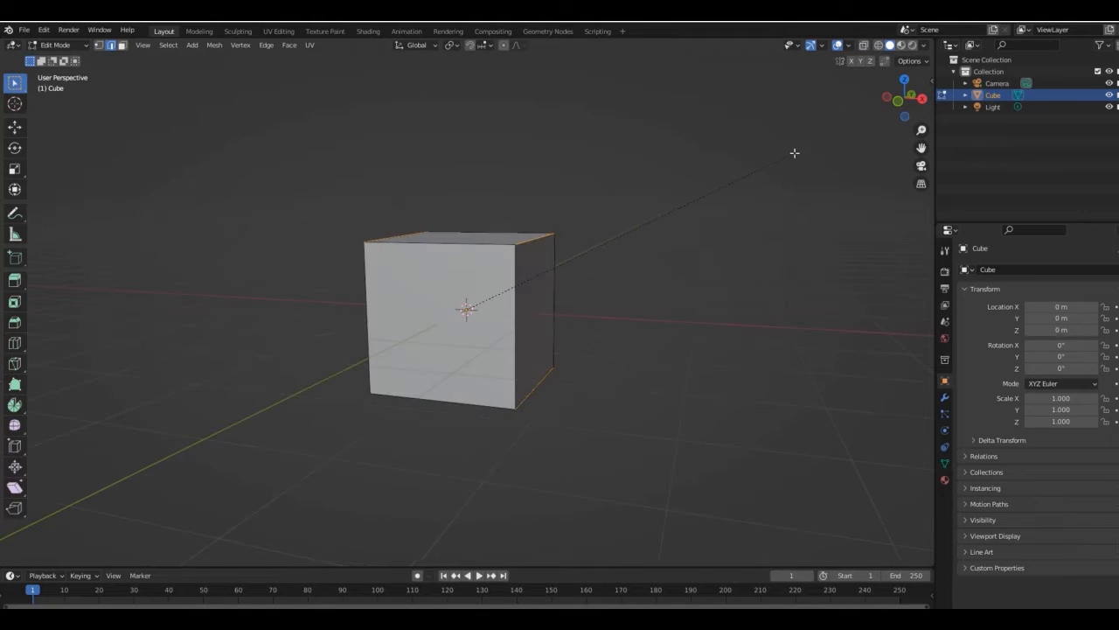
{"action": "middle_click_drag", "start_coordinate": [815, 144], "coordinate": [428, 257]}
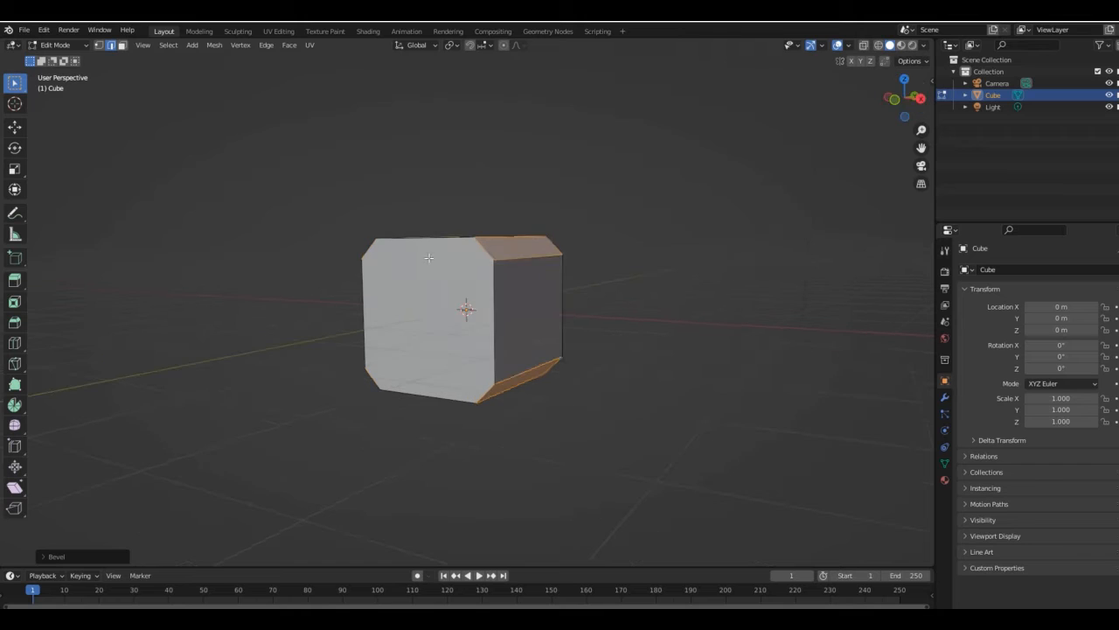
- Shrink an inset of the cube's octagonal front face and extrude it forward into a narrower second section
{"action": "key", "text": "s"}
{"action": "left_click_drag", "start_coordinate": [906, 98], "coordinate": [962, 100]}
{"action": "key", "text": "e"}
{"action": "left_click", "coordinate": [577, 234]}
- Inset and shrink the second section's end face, and extrude it forward into a smaller third section
{"action": "key", "text": "i"}
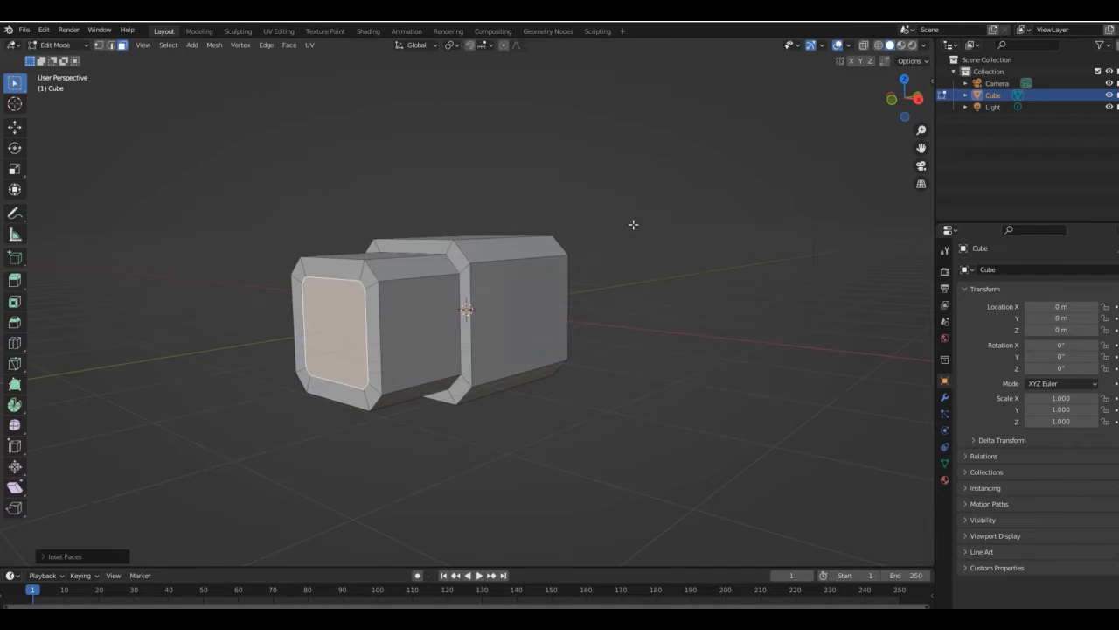
{"action": "key", "text": "s"}
{"action": "middle_click_drag", "start_coordinate": [580, 233], "coordinate": [103, 138]}
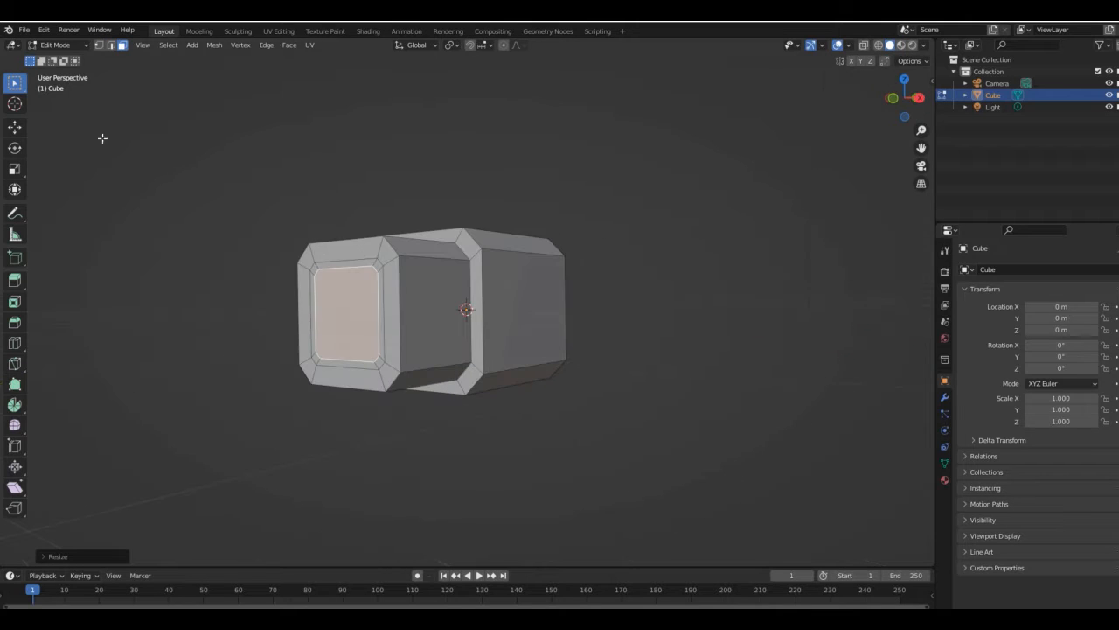
{"action": "key", "text": "KP_1"}
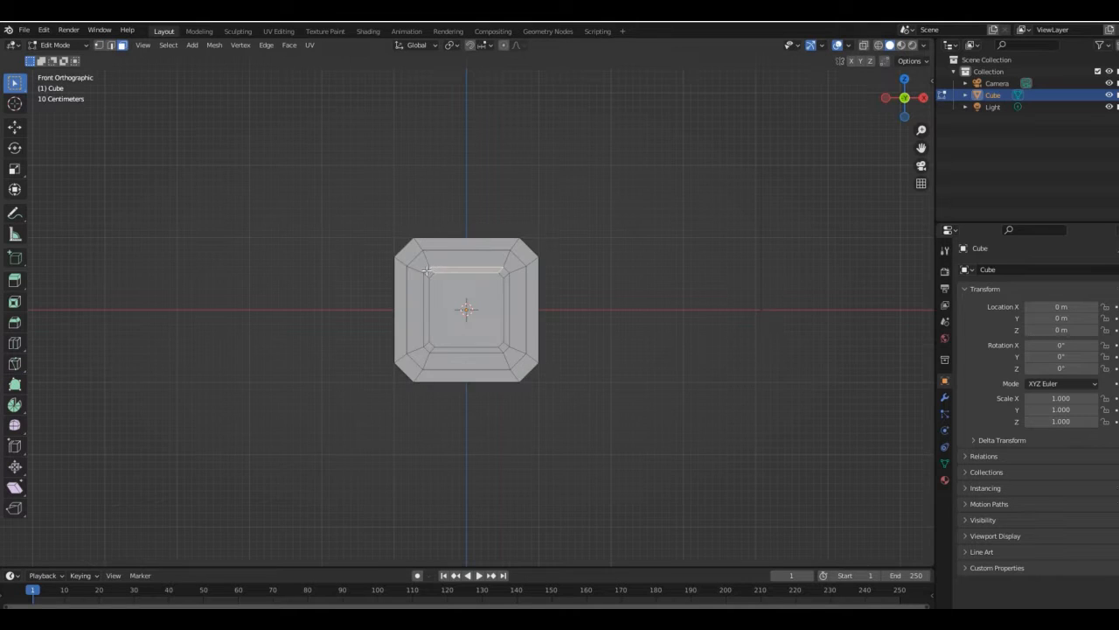
{"action": "left_click_drag", "start_coordinate": [908, 101], "coordinate": [779, 114]}
{"action": "key", "text": "e"}
{"action": "left_click", "coordinate": [557, 210]}
{"action": "key", "text": "KP_3"}
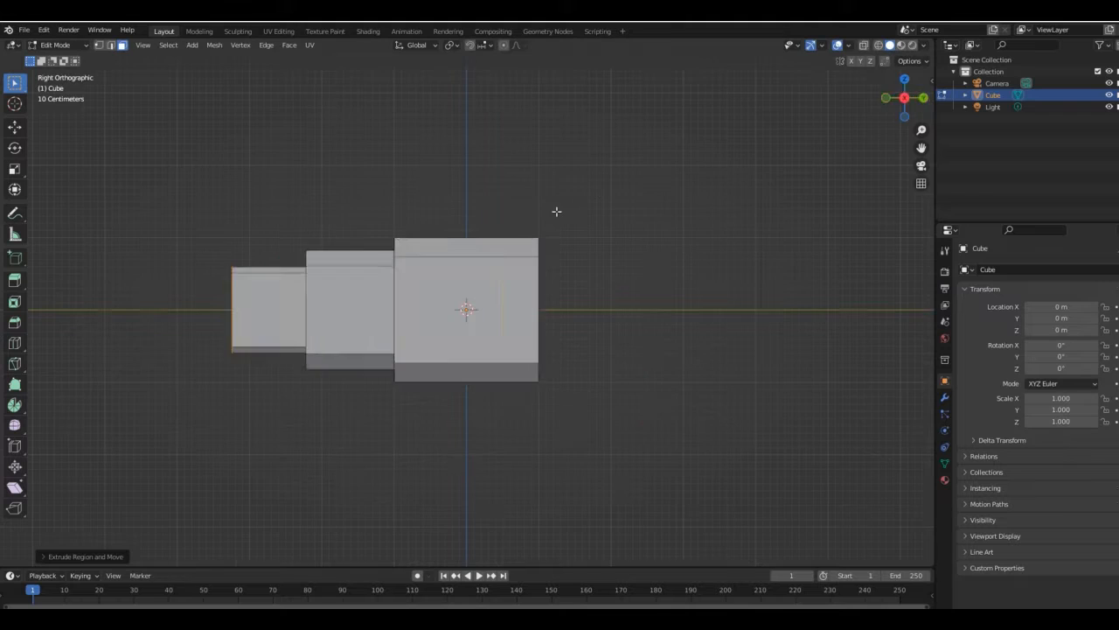
- Inset the side face of the smallest section and narrow the inner face along the Y axis
{"action": "left_click_drag", "start_coordinate": [907, 104], "coordinate": [953, 115]}
{"action": "left_click", "coordinate": [240, 300]}
{"action": "key", "text": "i"}
{"action": "left_click", "coordinate": [363, 270]}
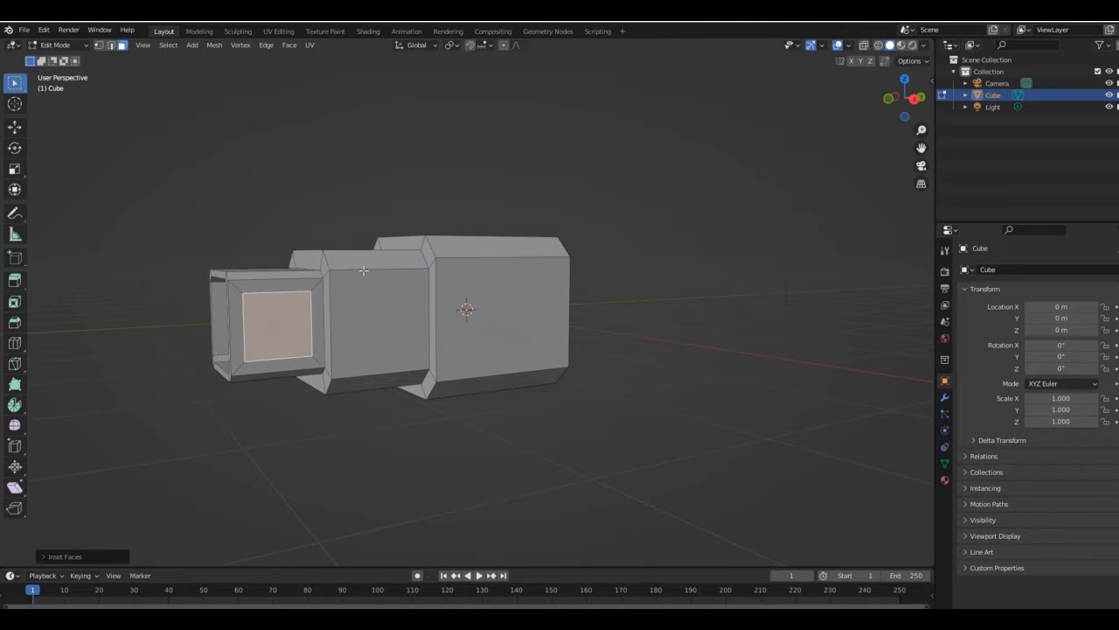
{"action": "key", "text": "s"}
{"action": "key", "text": "y"}
{"action": "left_click", "coordinate": [755, 156]}
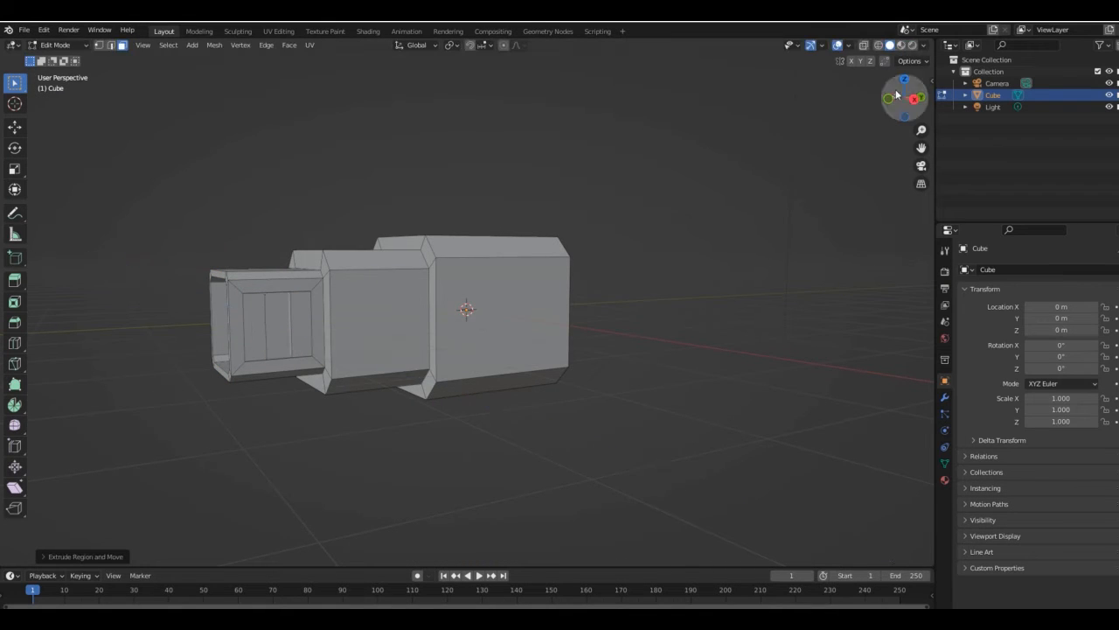
- Extrude the narrowed side face of the smallest section to form a vertical slot
{"action": "left_click_drag", "start_coordinate": [899, 96], "coordinate": [1014, 110]}
{"action": "key", "text": "KP_1"}
{"action": "key", "text": "e"}
{"action": "left_click", "coordinate": [753, 190]}
{"action": "middle_click_drag", "start_coordinate": [754, 190], "coordinate": [263, 328]}
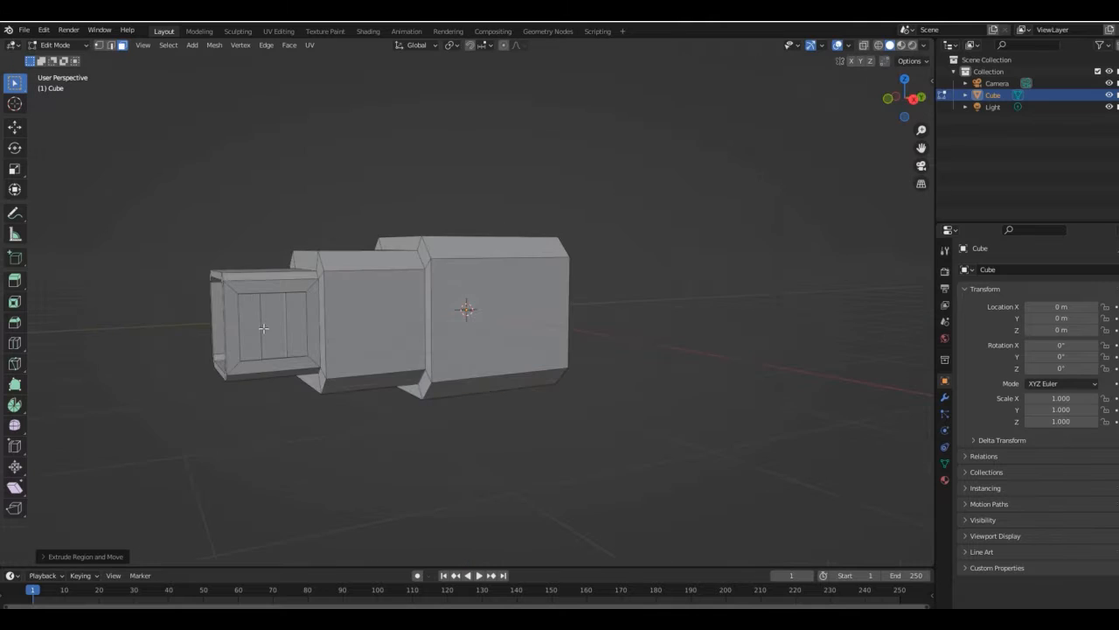
- Narrow the matching face on the smallest section's inner wall and move it along the X axis for the slot
{"action": "middle_click_drag", "start_coordinate": [814, 125], "coordinate": [739, 142]}
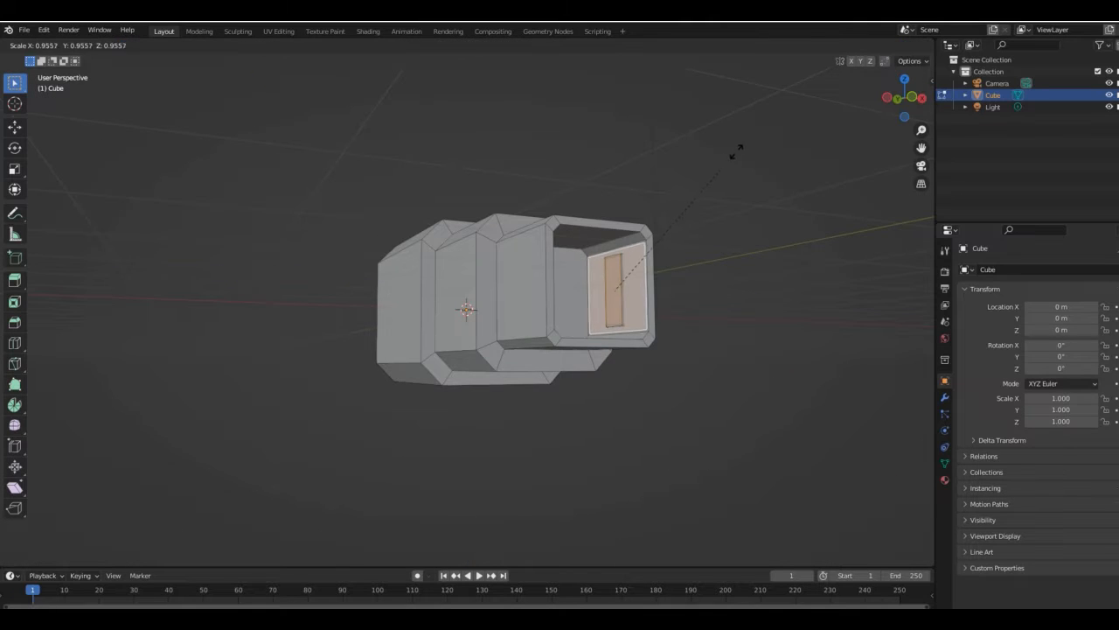
{"action": "left_click", "coordinate": [633, 244]}
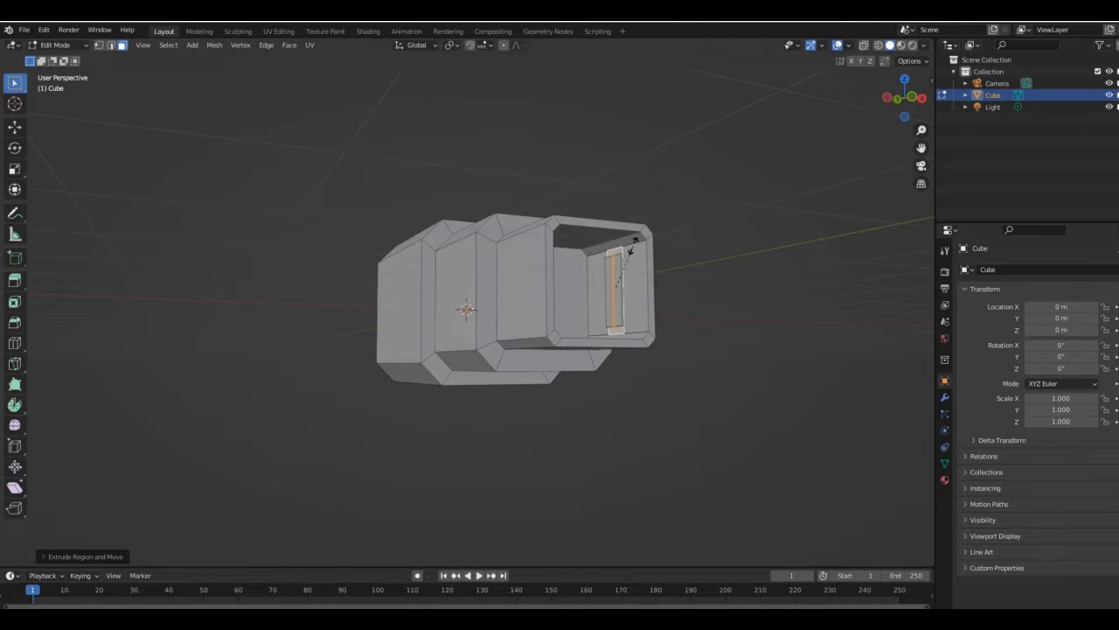
{"action": "key", "text": "g"}
{"action": "key", "text": "x"}
{"action": "left_click", "coordinate": [759, 198]}
{"action": "key", "text": "x"}
{"action": "left_click", "coordinate": [738, 226]}
- Try to mirror the whole object in Object Mode
{"action": "left_click_drag", "start_coordinate": [906, 97], "coordinate": [814, 128]}
{"action": "key", "text": "Tab"}
{"action": "right_click", "coordinate": [518, 248]}
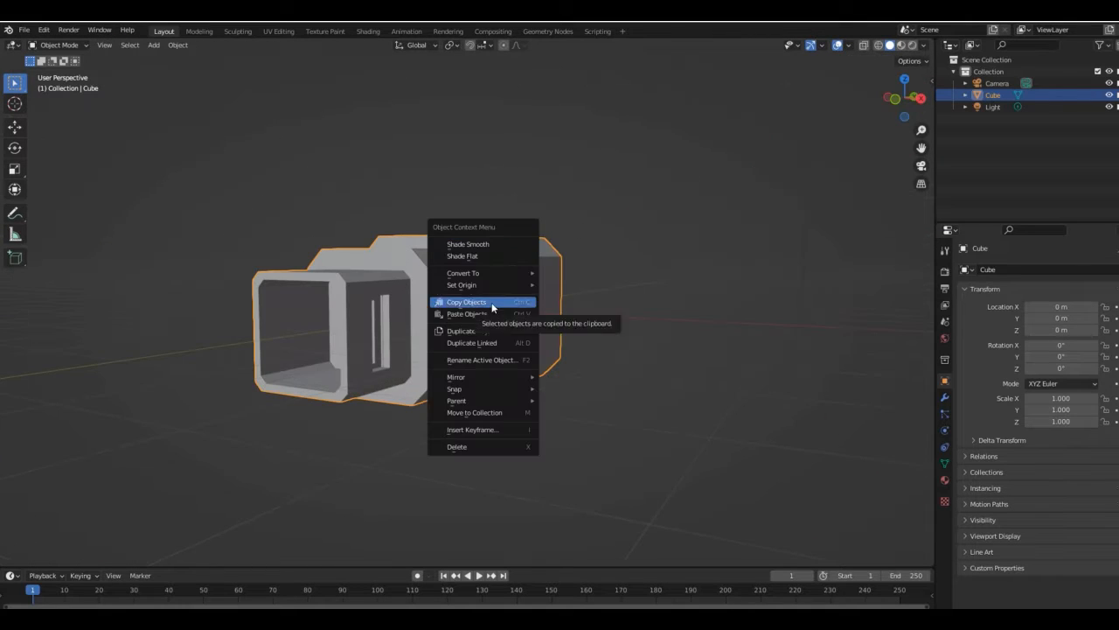
{"action": "mouse_move", "coordinate": [494, 376]}
{"action": "left_click", "coordinate": [568, 392]}
{"action": "left_click_drag", "start_coordinate": [905, 97], "coordinate": [345, 302]}
{"action": "key", "text": "ctrl+z"}
- Try out a modifier on the cube object and remove it from the modifier stack
{"action": "left_click", "coordinate": [944, 397]}
{"action": "left_click", "coordinate": [981, 269]}
{"action": "left_click", "coordinate": [887, 406]}
{"action": "key", "text": "Tab"}
{"action": "left_click", "coordinate": [240, 328]}
{"action": "left_click", "coordinate": [674, 306]}
{"action": "left_click", "coordinate": [549, 299]}
{"action": "key", "text": "x"}
{"action": "left_click_drag", "start_coordinate": [908, 97], "coordinate": [853, 168]}
{"action": "left_click", "coordinate": [1104, 290]}
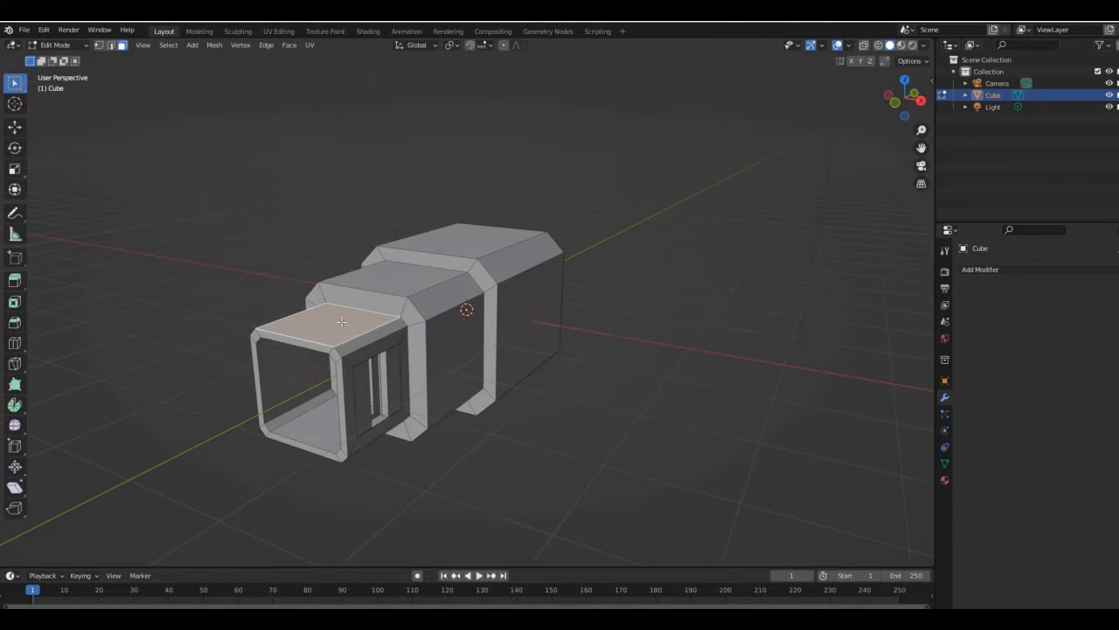
- Inset the top face of the largest section and subdivide the inner face into four
{"action": "left_click", "coordinate": [472, 240]}
{"action": "key", "text": "i"}
{"action": "left_click", "coordinate": [630, 158]}
{"action": "right_click", "coordinate": [630, 159]}
{"action": "left_click", "coordinate": [631, 161]}
- Bevel the top face's centre vertex into a circle, 0.136 m wide, with 6 segments and a shape of 0.1
{"action": "left_click", "coordinate": [458, 235]}
{"action": "left_click_drag", "start_coordinate": [909, 98], "coordinate": [852, 133]}
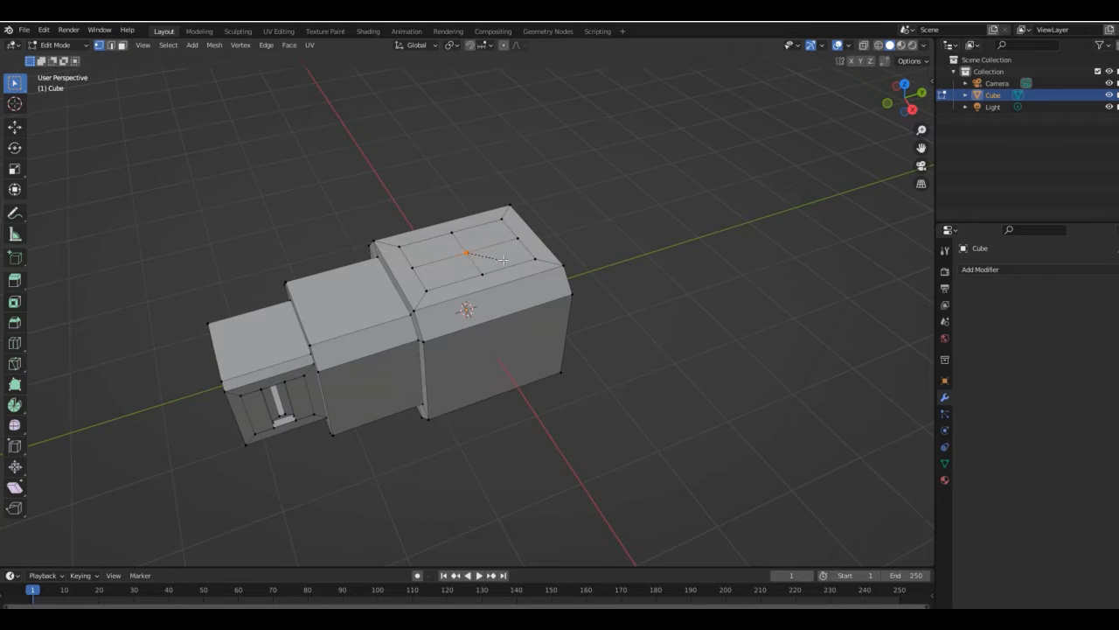
{"action": "left_click", "coordinate": [88, 556]}
{"action": "left_click", "coordinate": [147, 400]}
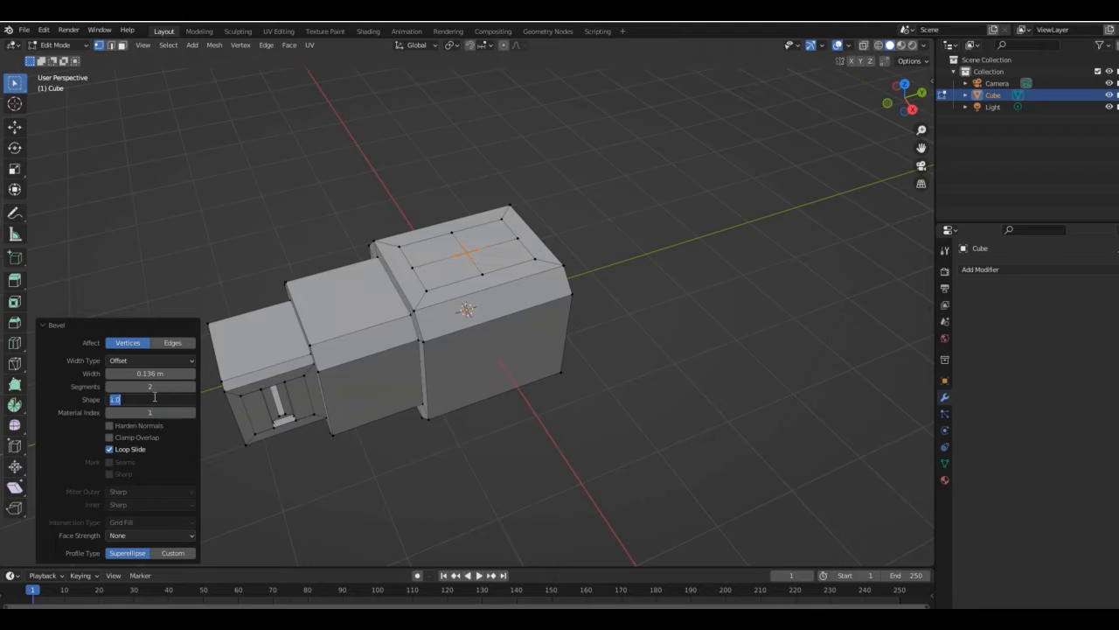
{"action": "left_click_drag", "start_coordinate": [862, 127], "coordinate": [868, 127]}
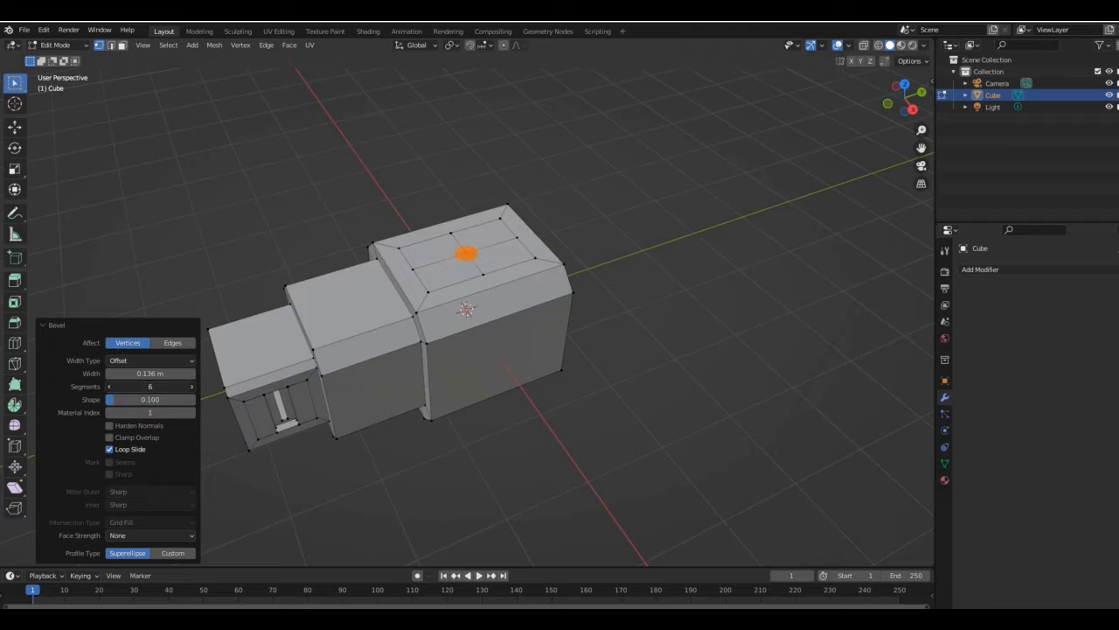
- Extrude the circular face on the top of the largest section downward into a round hole
{"action": "left_click", "coordinate": [122, 46]}
{"action": "key", "text": "e"}
{"action": "left_click_drag", "start_coordinate": [922, 129], "coordinate": [916, 98]}
{"action": "left_click", "coordinate": [697, 174]}
- Add a second material slot with a new material
{"action": "left_click", "coordinate": [944, 480]}
{"action": "left_click", "coordinate": [1118, 271]}
{"action": "left_click", "coordinate": [1043, 342]}
- Try to cut an edge loop around the largest section
{"action": "left_click", "coordinate": [433, 211]}
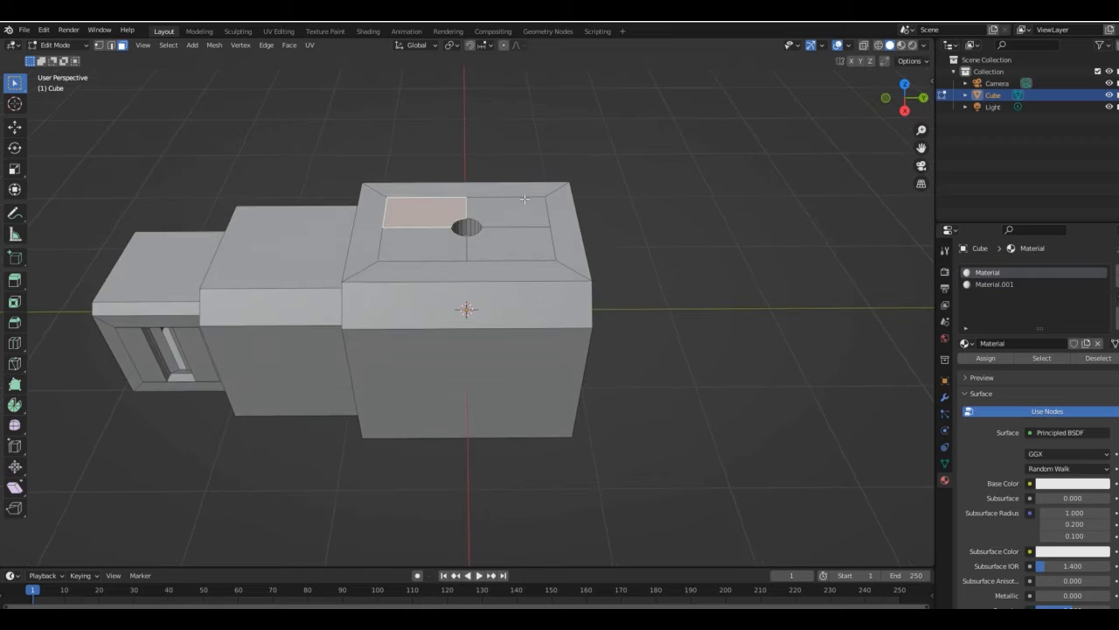
{"action": "left_click", "coordinate": [411, 276]}
{"action": "left_click", "coordinate": [449, 269]}
{"action": "key", "text": "ctrl+z"}
- Cut one edge loop around the middle of the largest section and two more around its front half
{"action": "left_click", "coordinate": [441, 229]}
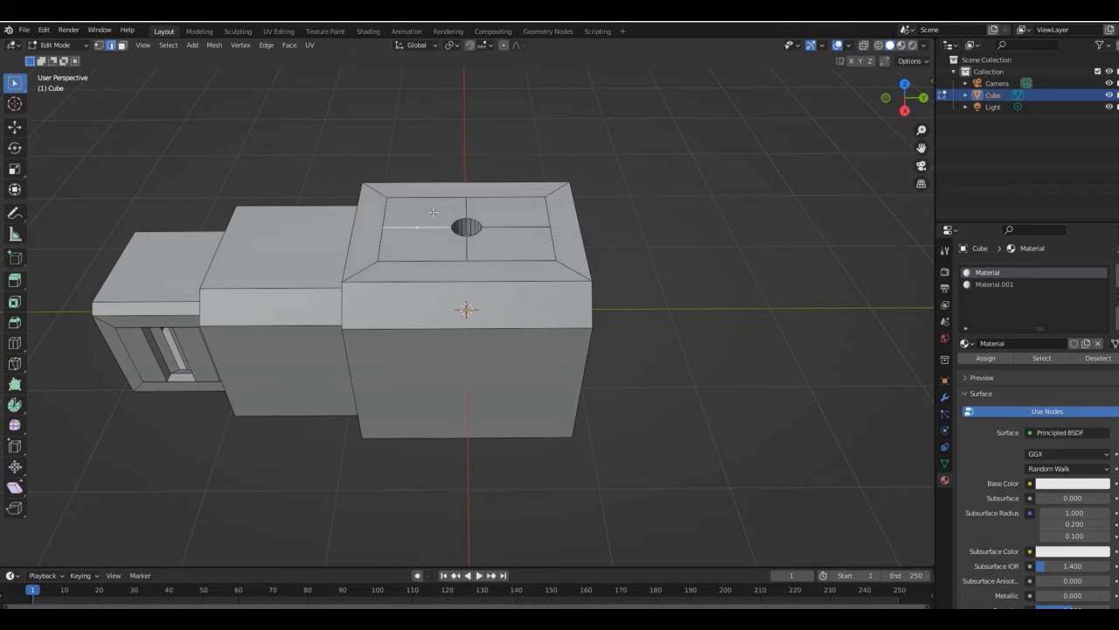
{"action": "left_click", "coordinate": [473, 189]}
{"action": "right_click", "coordinate": [546, 205]}
{"action": "scroll", "coordinate": [445, 284], "scroll_direction": "up", "scroll_amount": 1}
{"action": "left_click", "coordinate": [444, 281]}
{"action": "right_click", "coordinate": [442, 280]}
- Inset the four side panels of the largest section individually
{"action": "left_click_drag", "start_coordinate": [905, 109], "coordinate": [905, 100]}
{"action": "left_click", "coordinate": [121, 45]}
{"action": "left_click", "coordinate": [501, 262]}
{"action": "left_click", "coordinate": [444, 280], "text": "shift"}
{"action": "left_click", "coordinate": [363, 289], "text": "shift"}
{"action": "left_click", "coordinate": [402, 289], "text": "shift"}
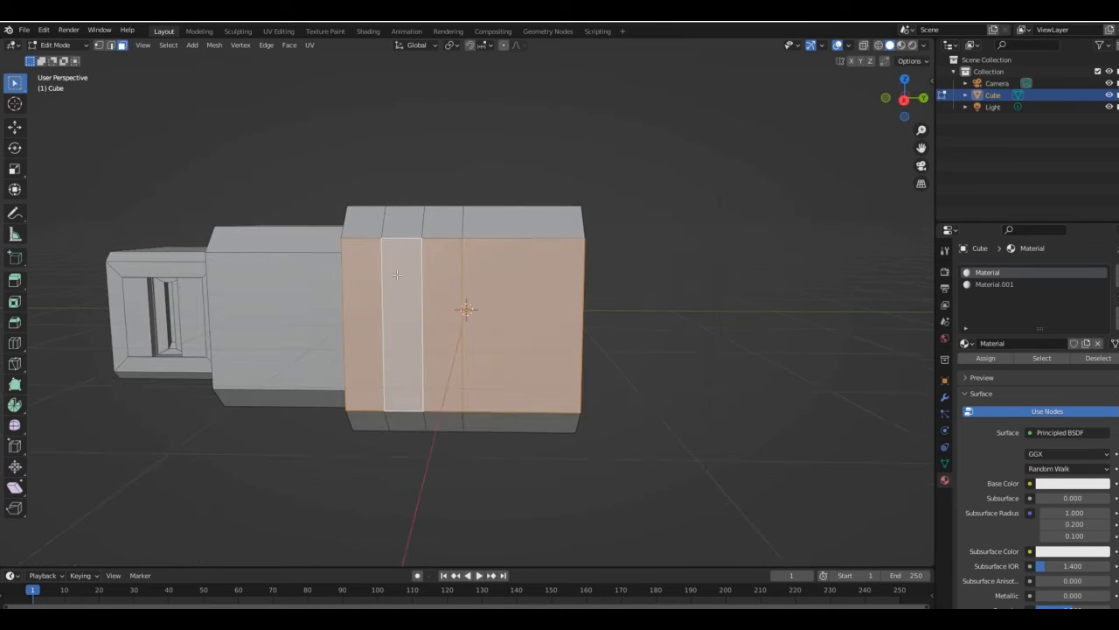
{"action": "left_click", "coordinate": [904, 99]}
{"action": "key", "text": "i"}
{"action": "left_click", "coordinate": [636, 243]}
{"action": "left_click", "coordinate": [110, 539]}
{"action": "mouse_move", "coordinate": [906, 103]}
{"action": "left_mouse_down"}
{"action": "mouse_move", "coordinate": [874, 96]}
{"action": "mouse_move", "coordinate": [914, 101]}
{"action": "mouse_move", "coordinate": [893, 98]}
{"action": "left_mouse_up"}
{"action": "key", "text": "ctrl+z"}
{"action": "key", "text": "i"}
{"action": "left_click", "coordinate": [562, 225]}
- Extrude the four inset side panels and shift them along the X axis to recess them
{"action": "left_click", "coordinate": [886, 98]}
{"action": "key", "text": "e"}
{"action": "left_click", "coordinate": [697, 197]}
{"action": "left_click", "coordinate": [864, 44]}
{"action": "left_click", "coordinate": [864, 45]}
{"action": "key", "text": "g"}
{"action": "key", "text": "x"}
{"action": "left_click", "coordinate": [605, 294]}
- Subdivide the large recessed side panel into four and inset each face individually by about 0.11 m
{"action": "left_click", "coordinate": [531, 306]}
{"action": "right_click", "coordinate": [531, 307]}
{"action": "left_click", "coordinate": [542, 317]}
{"action": "left_click", "coordinate": [523, 343], "text": "shift"}
{"action": "left_click", "coordinate": [509, 351], "text": "shift"}
{"action": "left_click", "coordinate": [551, 279], "text": "shift"}
{"action": "key", "text": "i"}
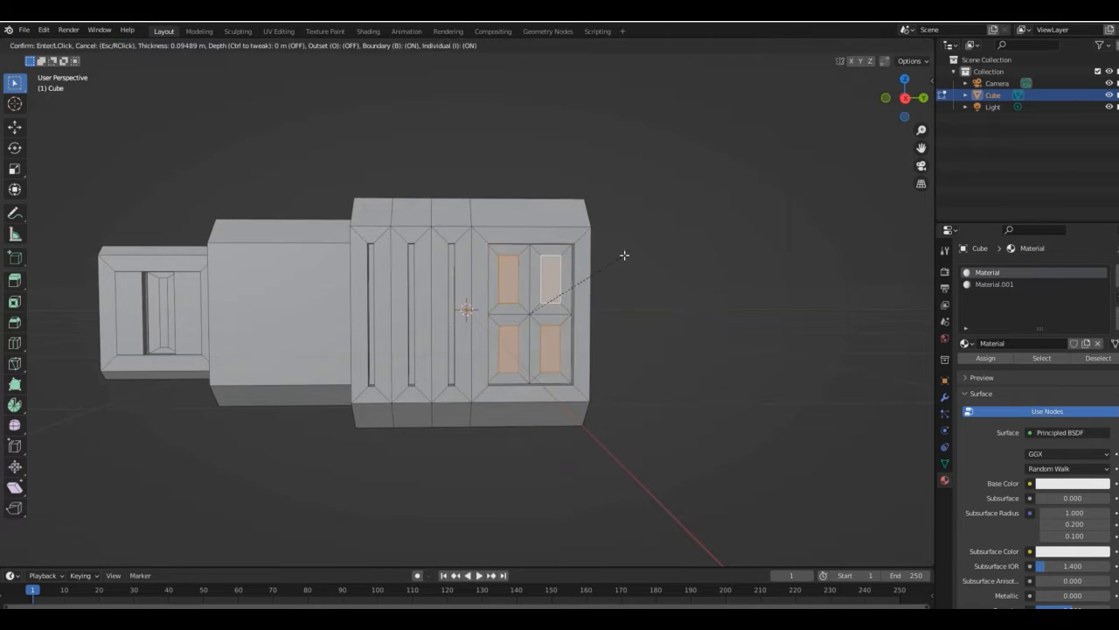
{"action": "left_click", "coordinate": [624, 257]}
- Extrude the four small panel faces about 0.105 m along their normals
{"action": "left_click", "coordinate": [886, 98]}
{"action": "left_click", "coordinate": [864, 45]}
{"action": "key", "text": "e"}
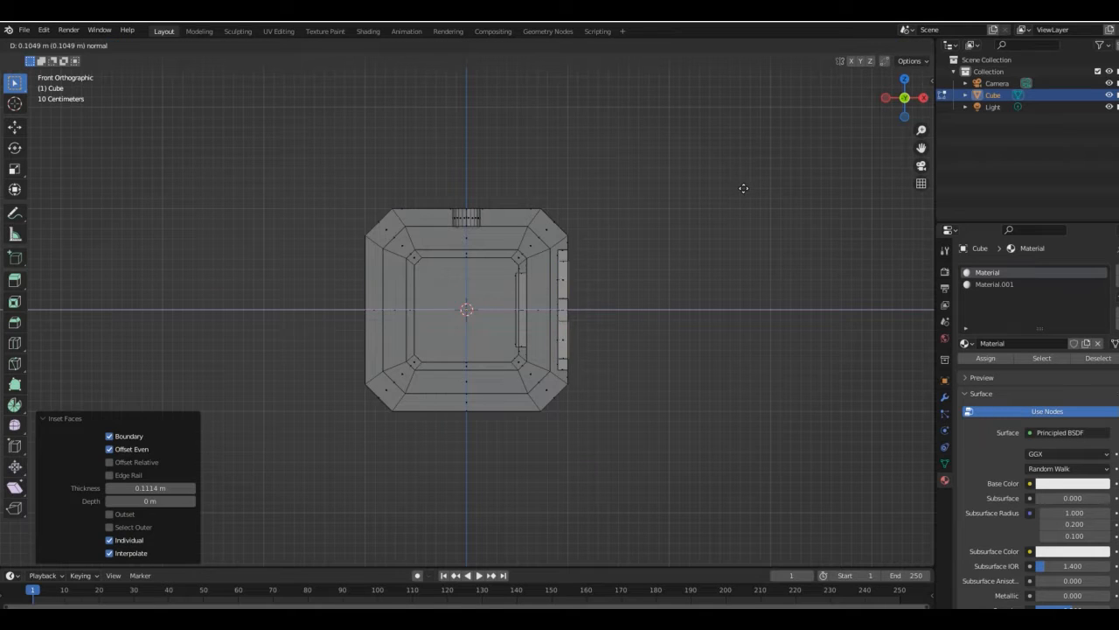
{"action": "left_click", "coordinate": [743, 188]}
{"action": "mouse_move", "coordinate": [912, 99]}
{"action": "left_mouse_down"}
{"action": "mouse_move", "coordinate": [884, 102]}
{"action": "mouse_move", "coordinate": [917, 98]}
{"action": "mouse_move", "coordinate": [913, 109]}
{"action": "left_mouse_up"}
{"action": "left_click", "coordinate": [864, 45]}
- Try to scale the extruded faces of the four small panels
{"action": "key", "text": "s"}
{"action": "left_click", "coordinate": [682, 224]}
{"action": "key", "text": "ctrl+z"}
- Try to bevel the edges of the largest section's upper chamfer faces with 5 segments
{"action": "left_click", "coordinate": [390, 216]}
{"action": "key", "text": "ctrl+b"}
{"action": "left_click", "coordinate": [563, 172]}
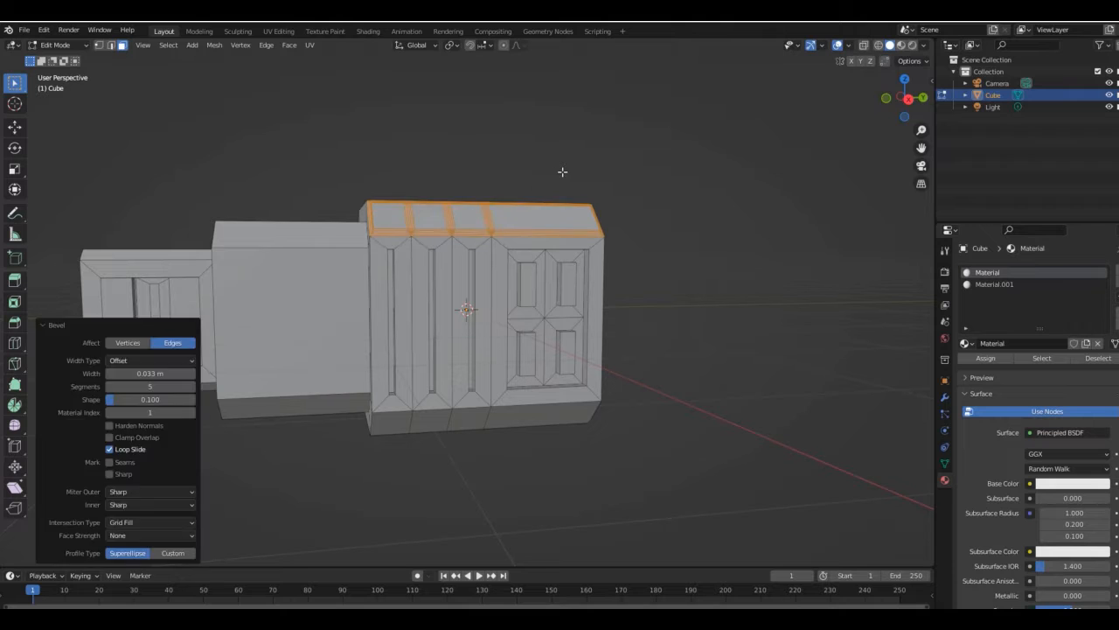
{"action": "key", "text": "ctrl+z"}
- Bevel two new lengthwise loops on the upper chamfer into strips about 0.008 m wide and assign them the second material
{"action": "left_click", "coordinate": [371, 213]}
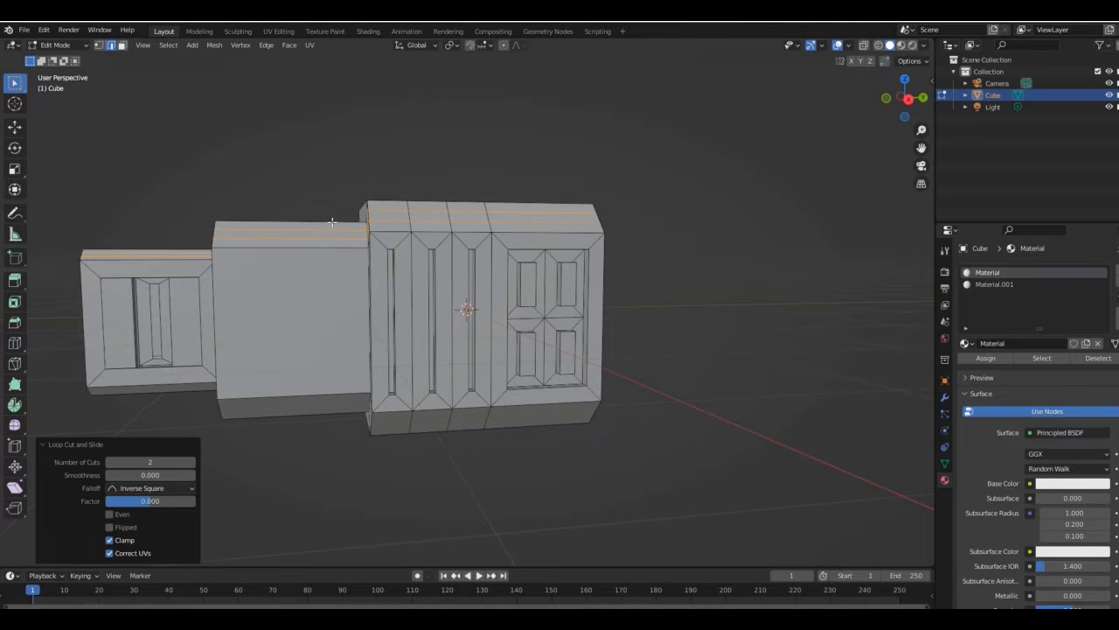
{"action": "scroll", "coordinate": [478, 216], "scroll_direction": "up", "scroll_amount": 2}
{"action": "key", "text": "ctrl+b"}
{"action": "left_click", "coordinate": [252, 383]}
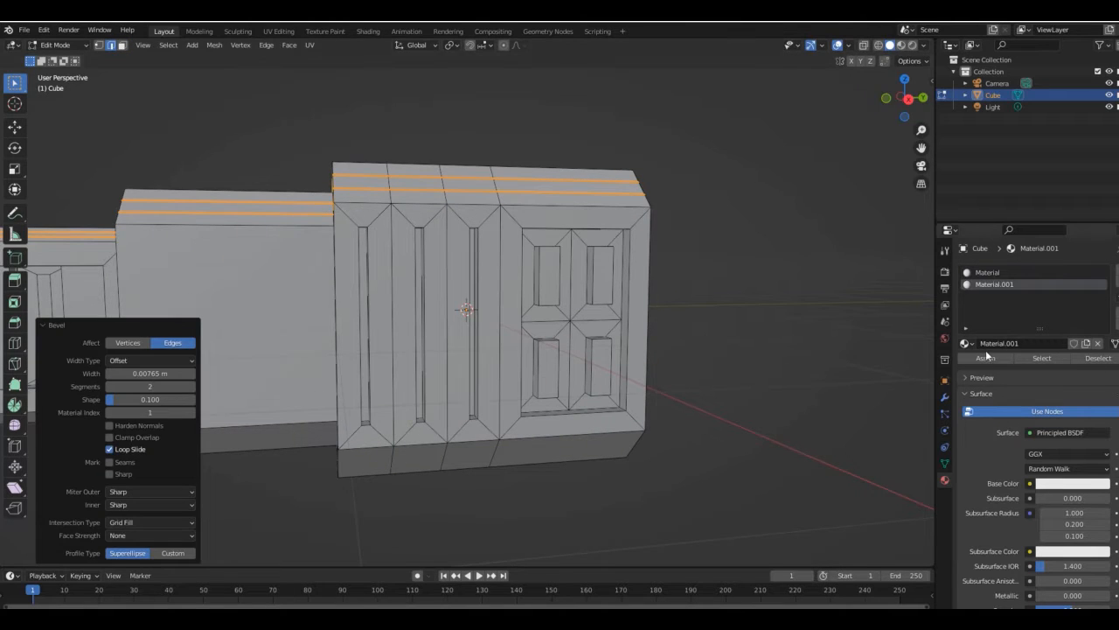
{"action": "left_click", "coordinate": [987, 357]}
- Bevel the four edges radiating from the top hole about 0.009 m with 1 segment and assign the second material
{"action": "left_click_drag", "start_coordinate": [922, 97], "coordinate": [782, 124]}
{"action": "right_click", "coordinate": [334, 270]}
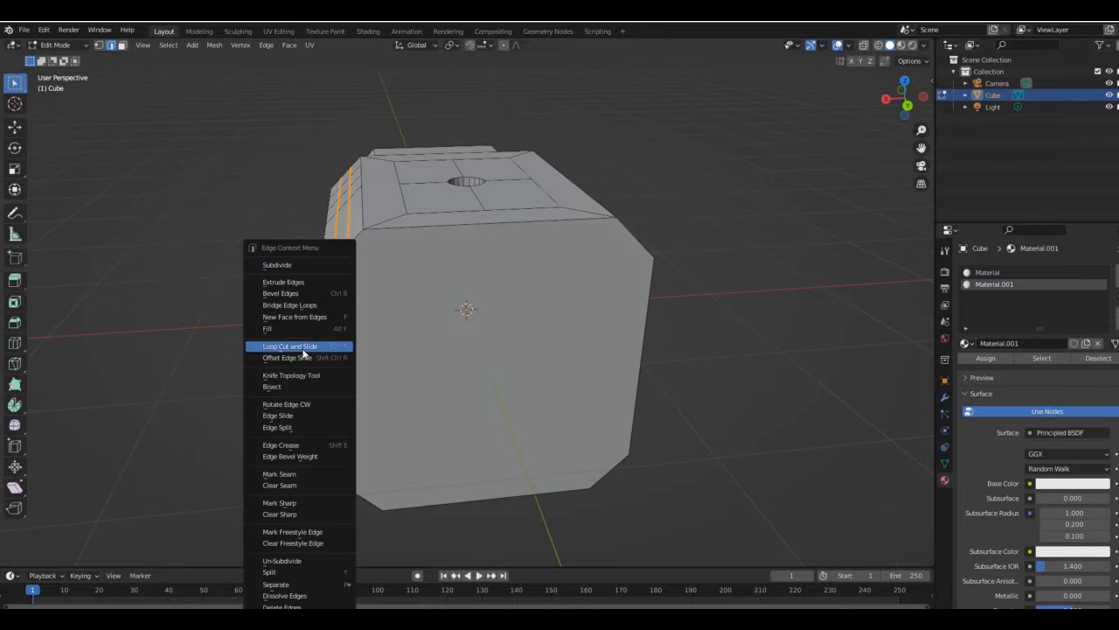
{"action": "left_click_drag", "start_coordinate": [906, 98], "coordinate": [770, 205]}
{"action": "left_click", "coordinate": [445, 215]}
{"action": "left_click", "coordinate": [515, 232], "text": "shift"}
{"action": "left_click", "coordinate": [906, 91]}
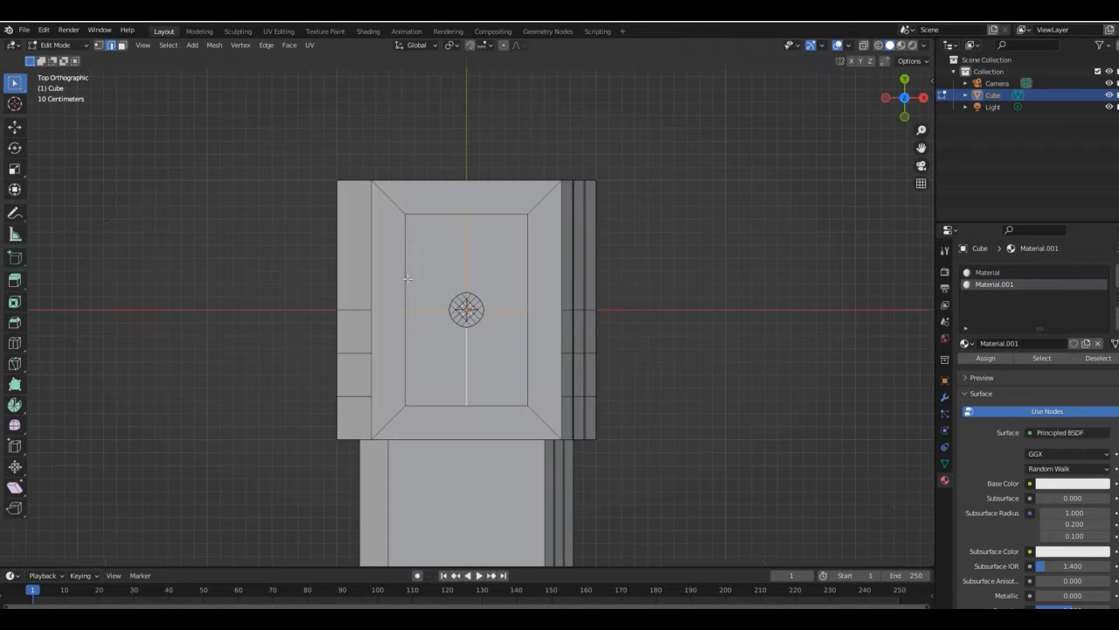
{"action": "left_click_drag", "start_coordinate": [907, 105], "coordinate": [841, 54]}
{"action": "key", "text": "ctrl+b"}
{"action": "left_click", "coordinate": [433, 267]}
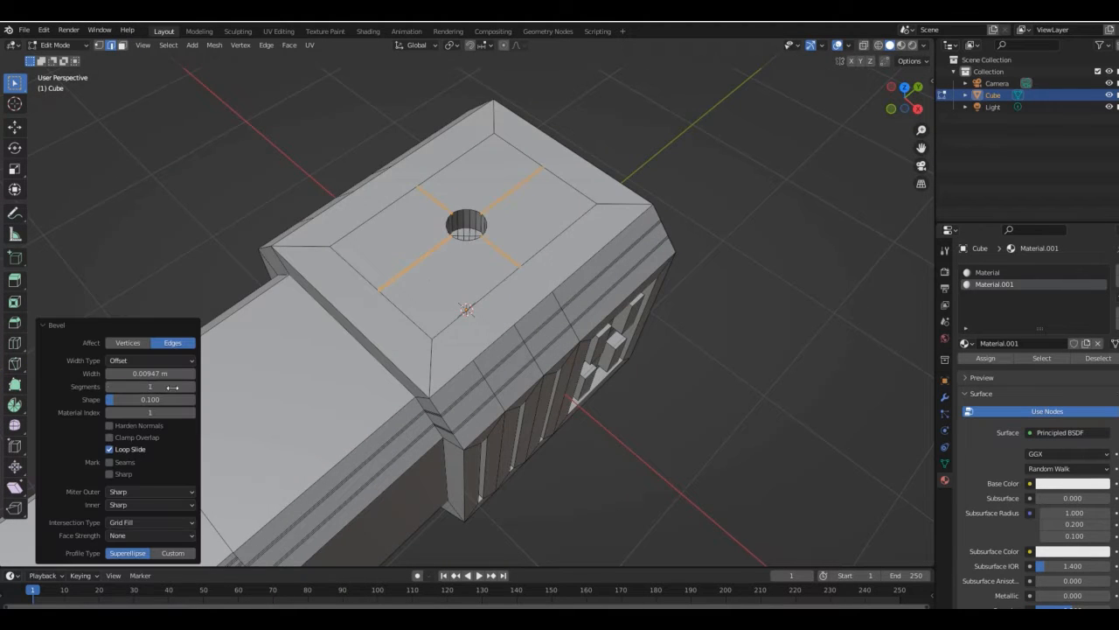
{"action": "left_click", "coordinate": [977, 357]}
- Cut an edge loop around the largest section's front step and bevel it about 0.01 m with 1 segment
{"action": "left_click_drag", "start_coordinate": [906, 98], "coordinate": [969, 59]}
{"action": "left_click", "coordinate": [332, 246]}
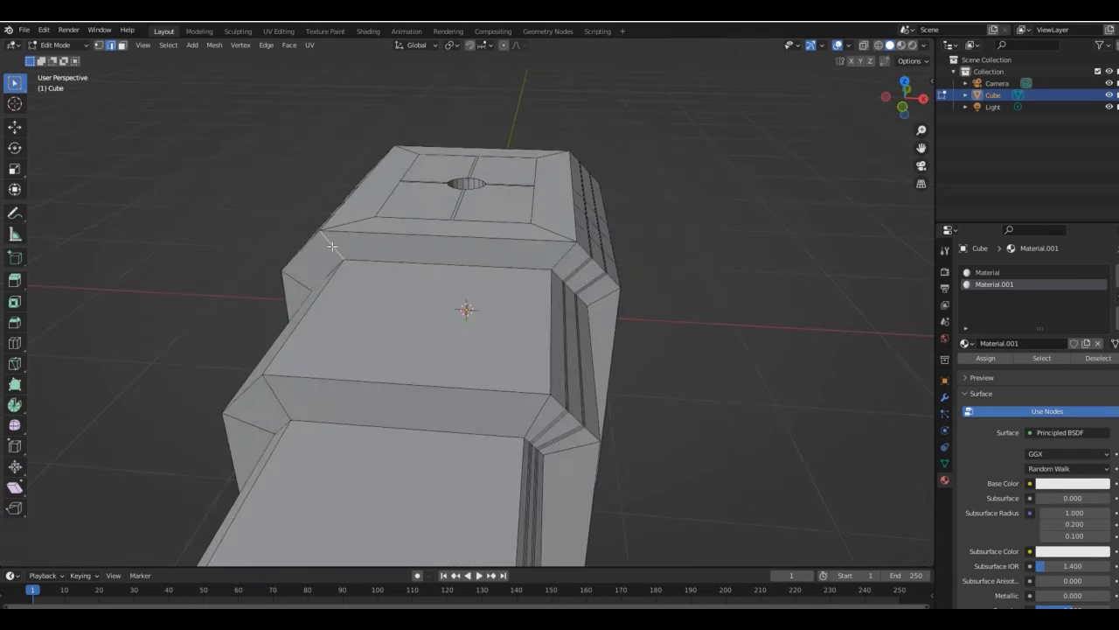
{"action": "left_click", "coordinate": [333, 247], "text": "alt"}
{"action": "key", "text": "ctrl+b"}
{"action": "left_click", "coordinate": [326, 249]}
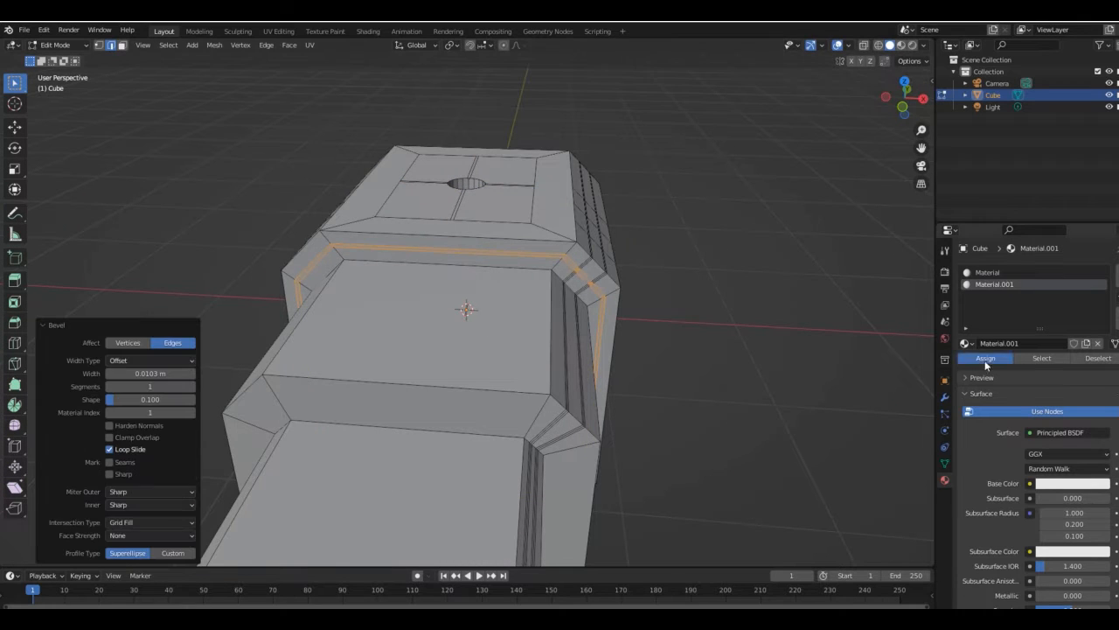
- Add a third material slot with a new material and assign it to the front step's beveled strip
{"action": "left_click_drag", "start_coordinate": [906, 98], "coordinate": [841, 79]}
{"action": "left_click", "coordinate": [1116, 273]}
{"action": "left_click", "coordinate": [1041, 342]}
{"action": "left_click", "coordinate": [989, 356]}
- Cut a centred edge loop around the front step of the middle section
{"action": "left_click_drag", "start_coordinate": [906, 97], "coordinate": [969, 90]}
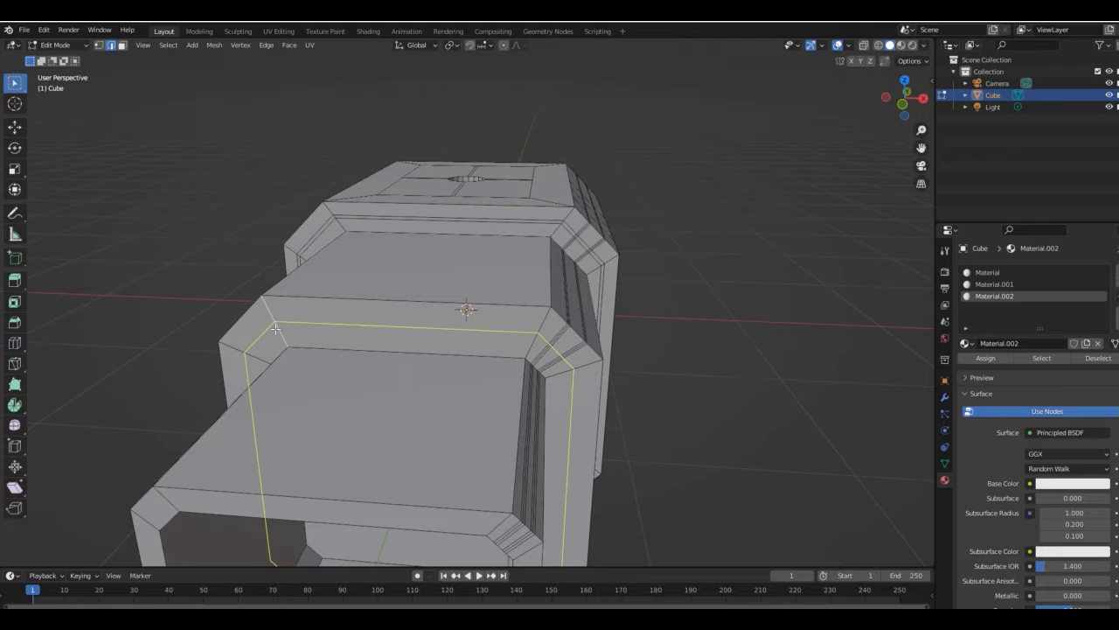
{"action": "left_click", "coordinate": [275, 329]}
{"action": "right_click", "coordinate": [276, 329]}
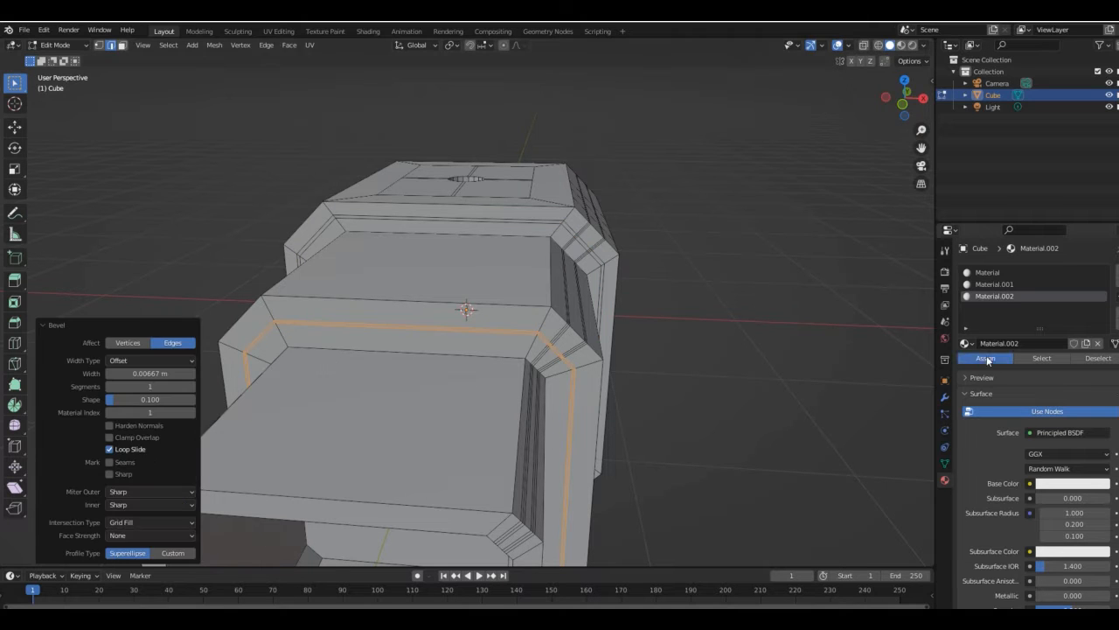
- Cut a lengthwise edge loop along the upper chamfer on the plain side and bevel it into a thin strip
{"action": "middle_click_drag", "start_coordinate": [315, 306], "coordinate": [317, 307]}
{"action": "left_click", "coordinate": [319, 300]}
{"action": "key", "text": "ctrl+z"}
{"action": "key", "text": "ctrl+b"}
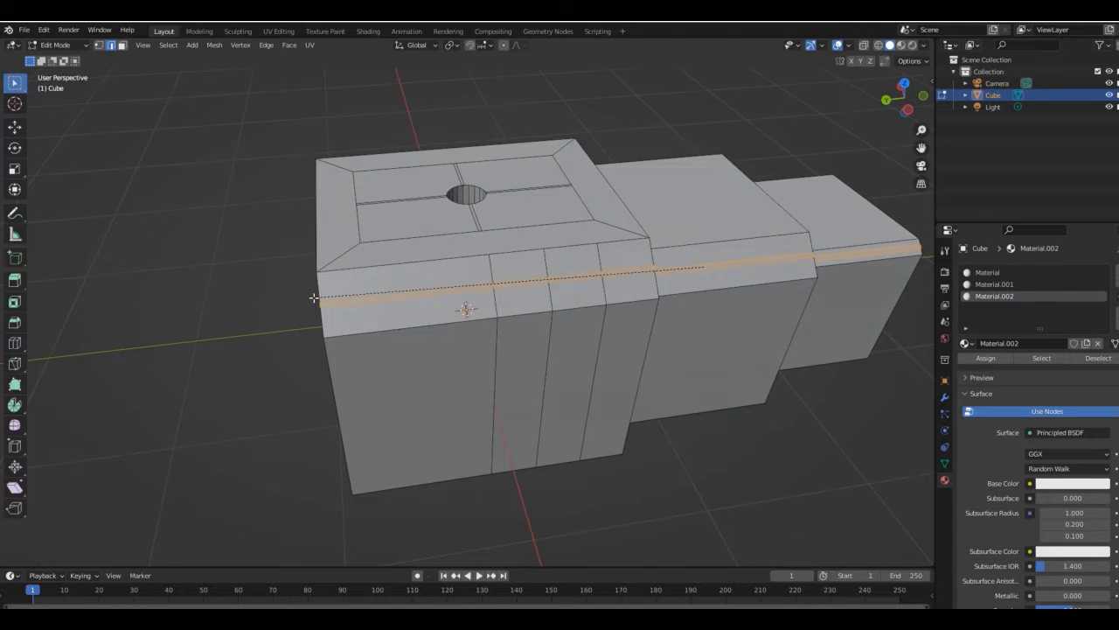
{"action": "left_click", "coordinate": [312, 298]}
- Bevel the three vertical edge loops on the largest section's plain side by about 0.008 m and extrude the strips inward at scale 0.988
{"action": "middle_click_drag", "start_coordinate": [516, 264], "coordinate": [481, 224]}
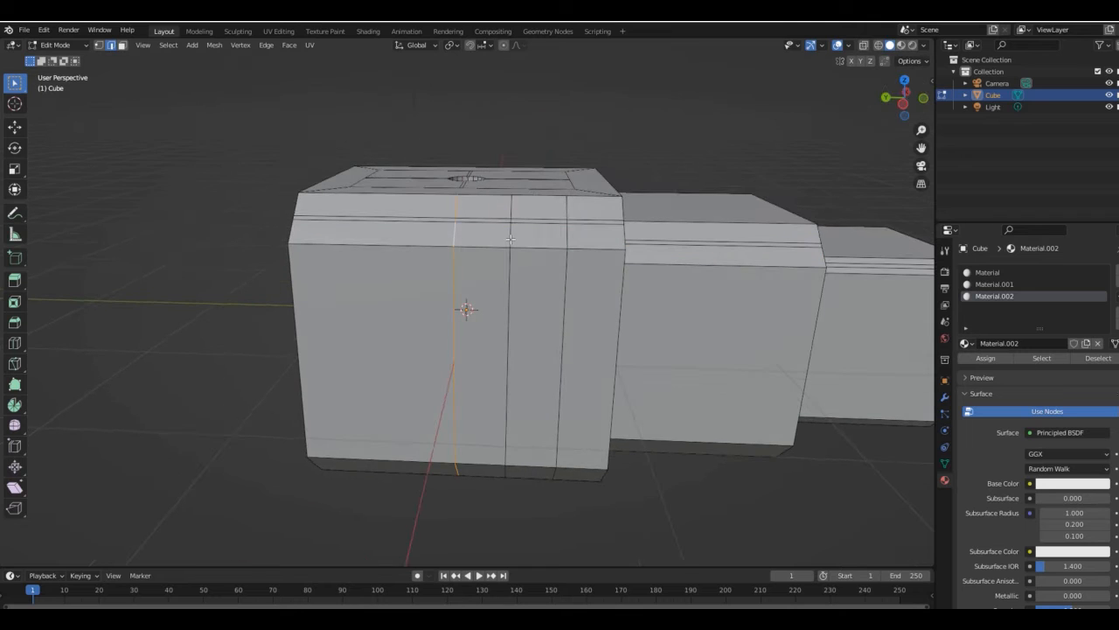
{"action": "left_click", "coordinate": [479, 249]}
{"action": "key", "text": "s"}
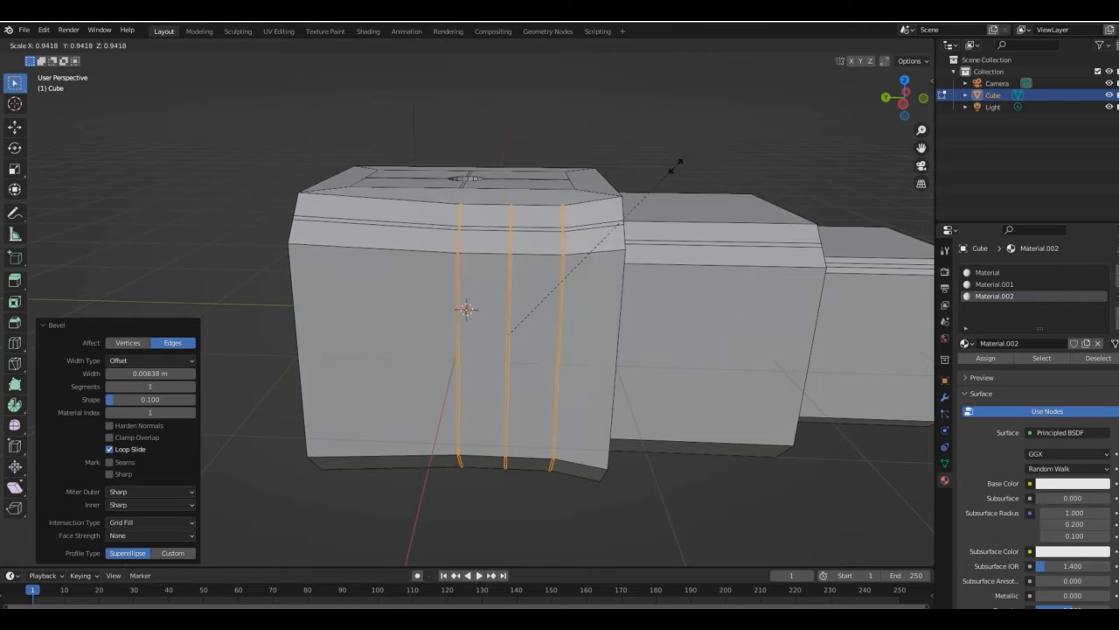
{"action": "left_click", "coordinate": [676, 166]}
{"action": "key", "text": "ctrl+z"}
{"action": "left_click", "coordinate": [674, 168]}
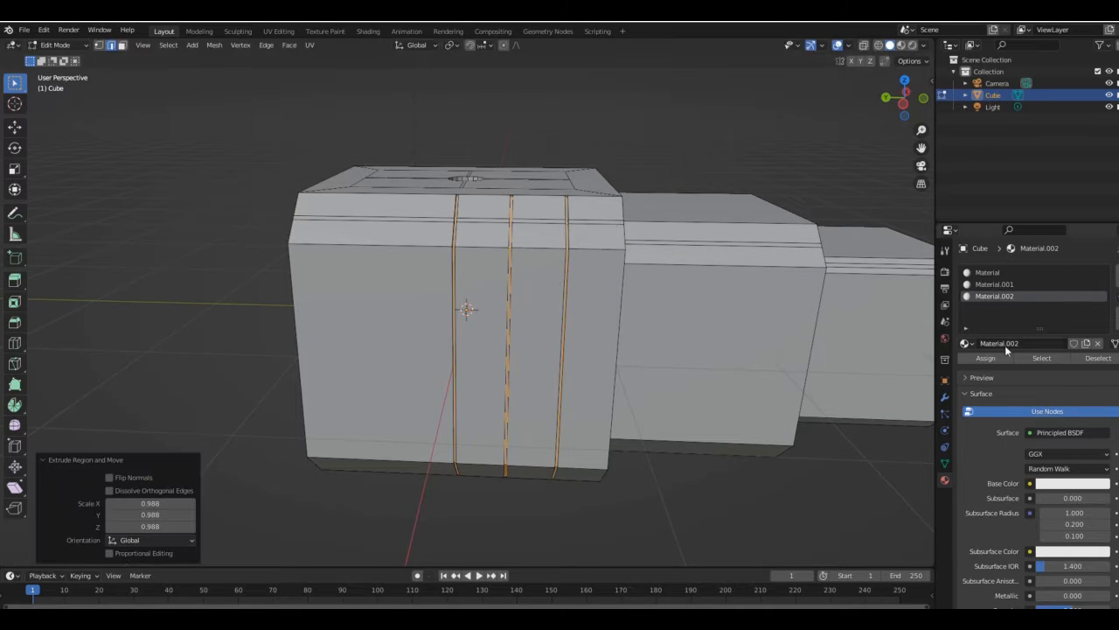
{"action": "key", "text": "ctrl+z"}
- Inset the top face of the middle section by about 0.22 m
{"action": "left_click_drag", "start_coordinate": [909, 100], "coordinate": [842, 128]}
{"action": "left_click", "coordinate": [905, 80]}
{"action": "left_click_drag", "start_coordinate": [923, 133], "coordinate": [922, 147]}
{"action": "left_click_drag", "start_coordinate": [922, 148], "coordinate": [902, 46]}
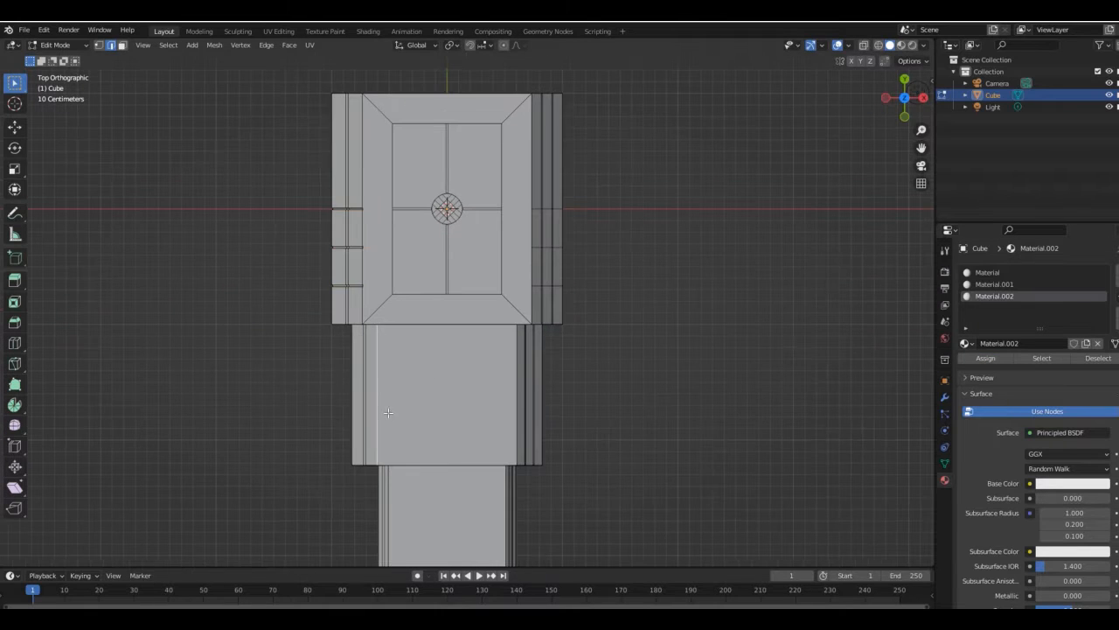
{"action": "left_click", "coordinate": [123, 44]}
{"action": "left_click", "coordinate": [476, 389]}
{"action": "key", "text": "i"}
{"action": "left_click", "coordinate": [558, 383]}
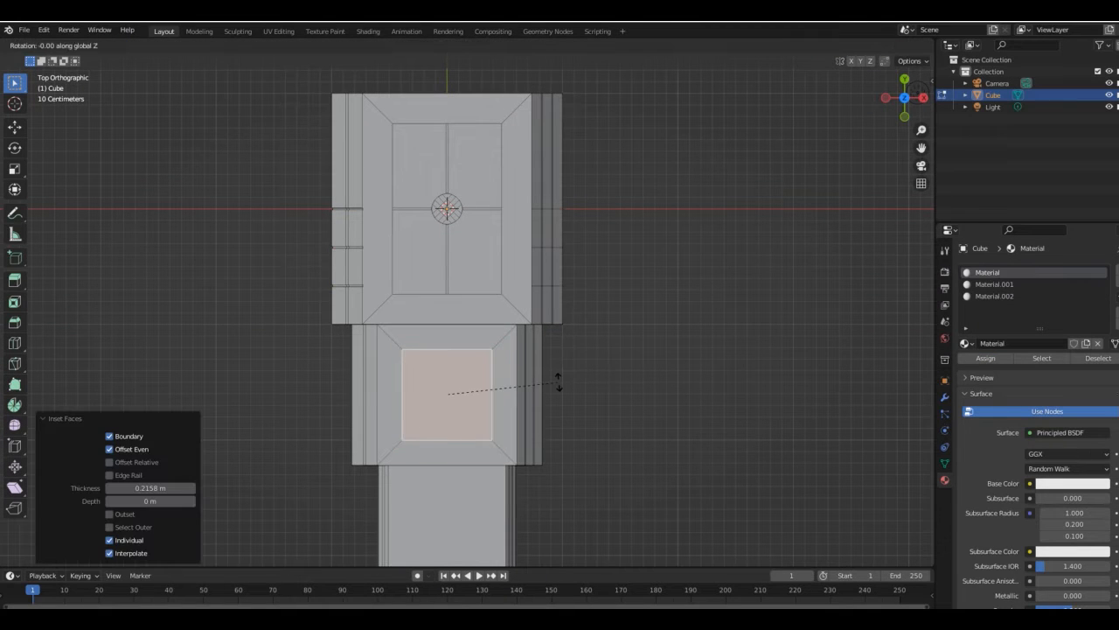
{"action": "key", "text": "Return"}
{"action": "key", "text": "ctrl+z"}
- Bevel the inset's border and corner edges by about 0.008 m with 1 segment and sink the strips into narrow grooves
{"action": "left_click_drag", "start_coordinate": [909, 98], "coordinate": [836, 56]}
{"action": "left_click", "coordinate": [110, 46]}
{"action": "left_click_drag", "start_coordinate": [922, 131], "coordinate": [922, 110]}
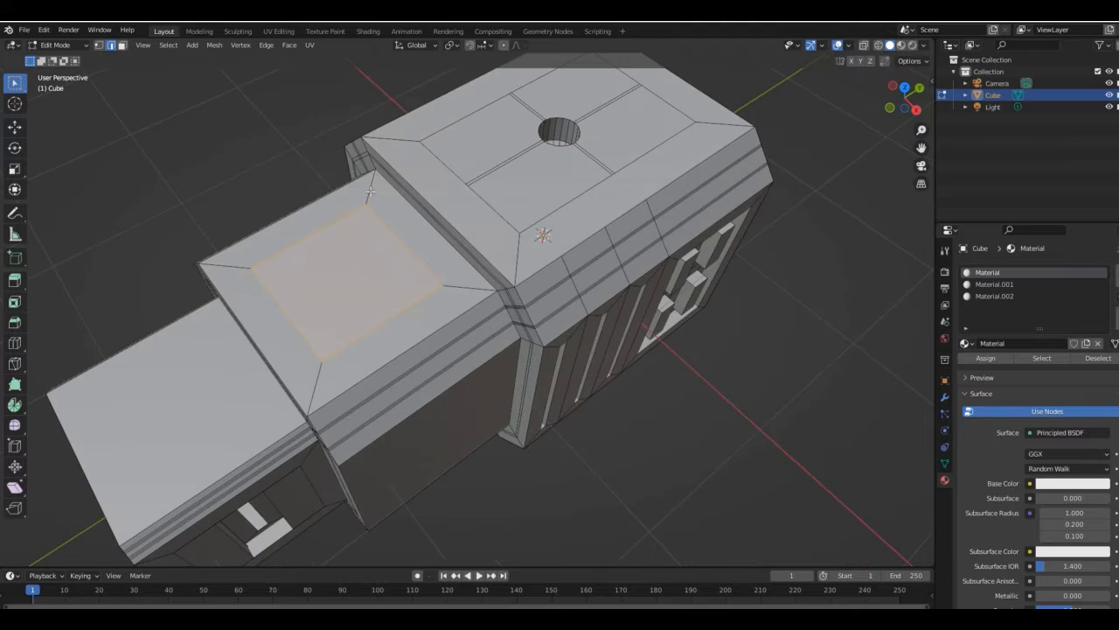
{"action": "left_click", "coordinate": [406, 282]}
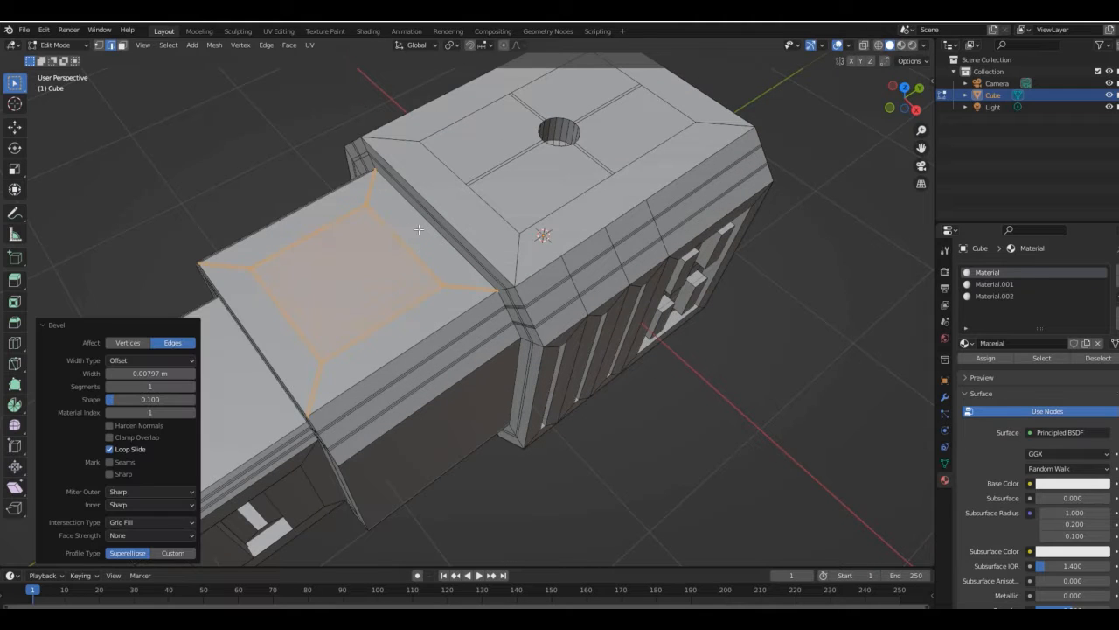
{"action": "right_click", "coordinate": [419, 232]}
{"action": "key", "text": "ctrl+z"}
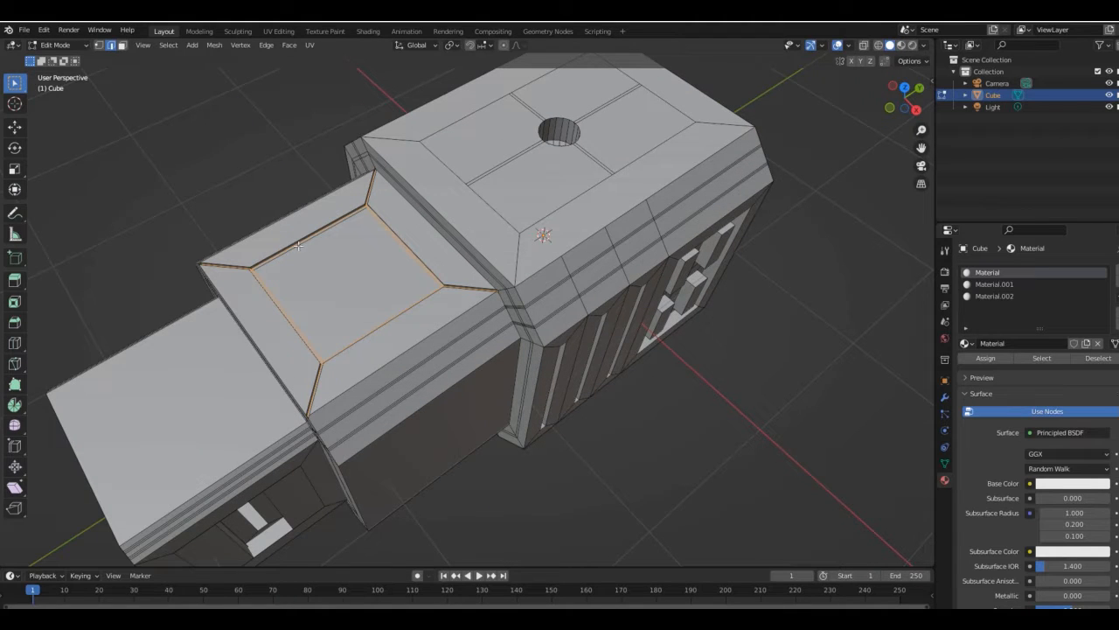
- Assign Material.002 to the groove faces around the middle section's top panel
{"action": "left_click_drag", "start_coordinate": [929, 104], "coordinate": [954, 125]}
{"action": "scroll", "coordinate": [903, 99], "scroll_direction": "up", "scroll_amount": 4}
{"action": "left_click", "coordinate": [994, 296]}
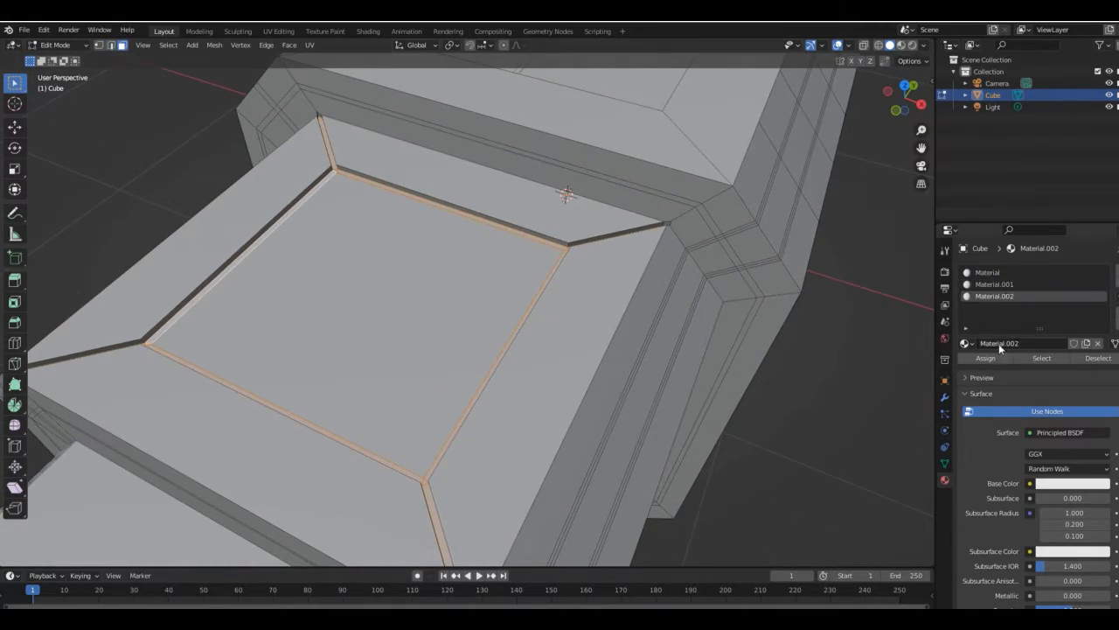
{"action": "mouse_move", "coordinate": [908, 94]}
{"action": "left_mouse_down"}
{"action": "mouse_move", "coordinate": [920, 116]}
{"action": "mouse_move", "coordinate": [907, 105]}
{"action": "mouse_move", "coordinate": [927, 92]}
{"action": "left_mouse_up"}
{"action": "left_click", "coordinate": [490, 171]}
- Subdivide the middle section's inner top panel with 5 cuts
{"action": "left_click", "coordinate": [987, 272]}
{"action": "left_click", "coordinate": [350, 241]}
{"action": "right_click", "coordinate": [288, 223]}
{"action": "left_click", "coordinate": [289, 229]}
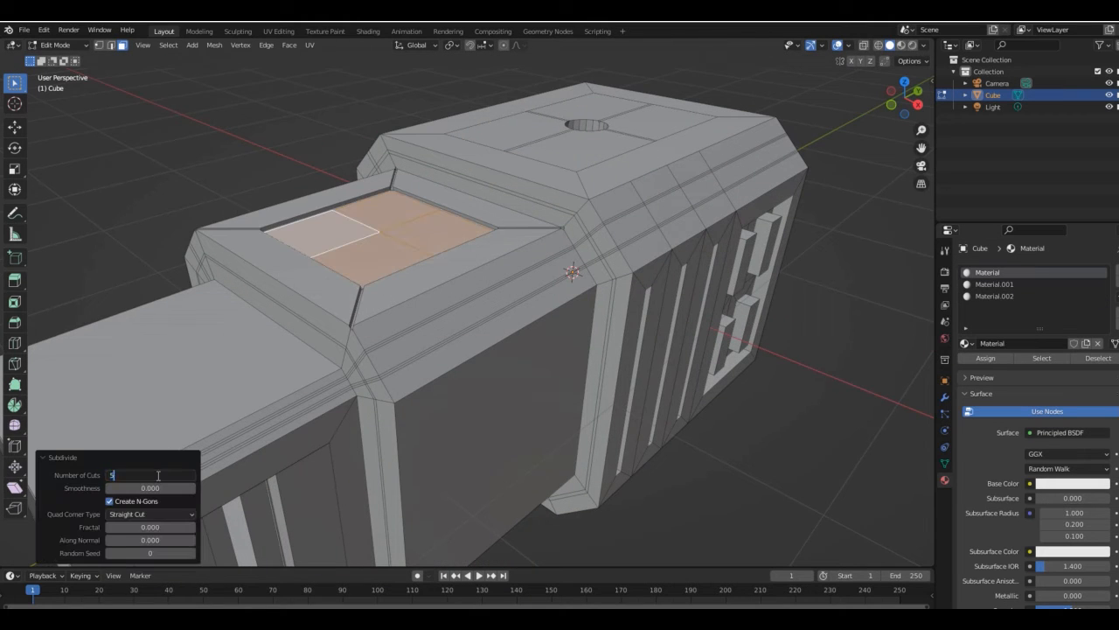
{"action": "key", "text": "Return"}
- Inset the grid faces individually by about 0.049 m with a depth of 0.043 m to form small pyramids
{"action": "left_click", "coordinate": [111, 45]}
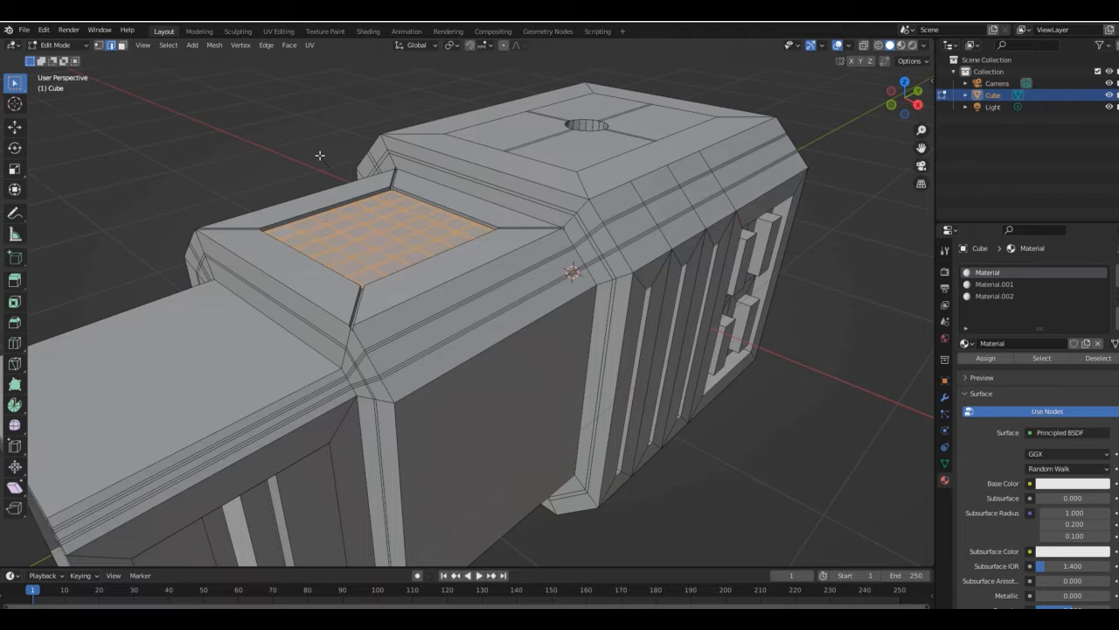
{"action": "key", "text": "i"}
{"action": "key", "text": "i"}
{"action": "left_click", "coordinate": [308, 175]}
{"action": "middle_click_drag", "start_coordinate": [308, 175], "coordinate": [358, 276]}
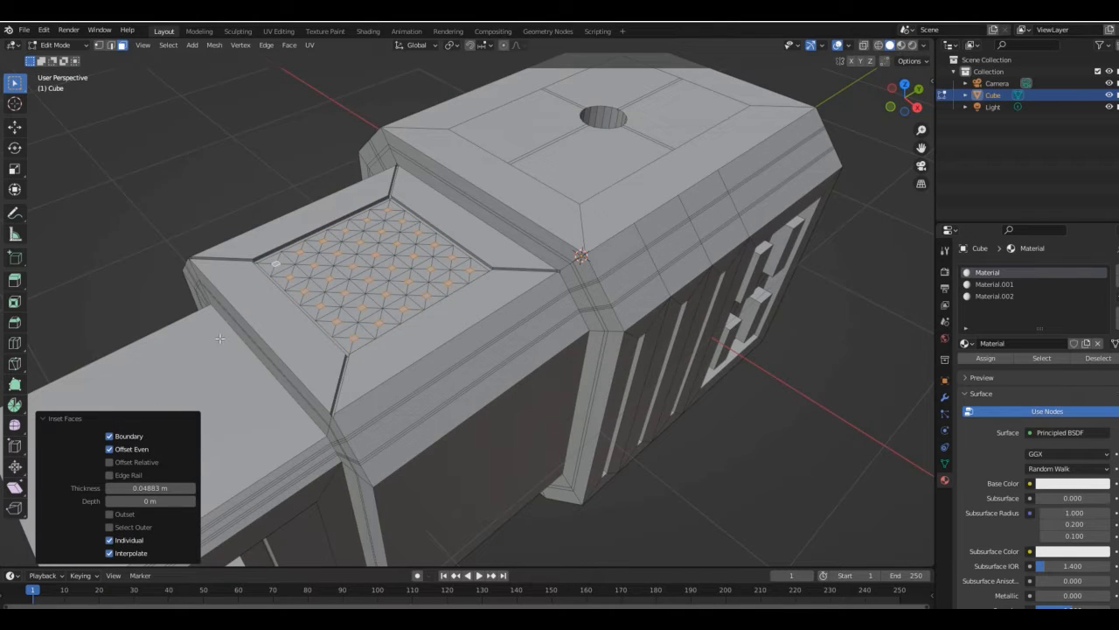
{"action": "left_click_drag", "start_coordinate": [149, 500], "coordinate": [171, 500]}
- Select the lattice between the pyramids on the middle section's top panel and assign Material.001 to it
{"action": "key", "text": "KP_7"}
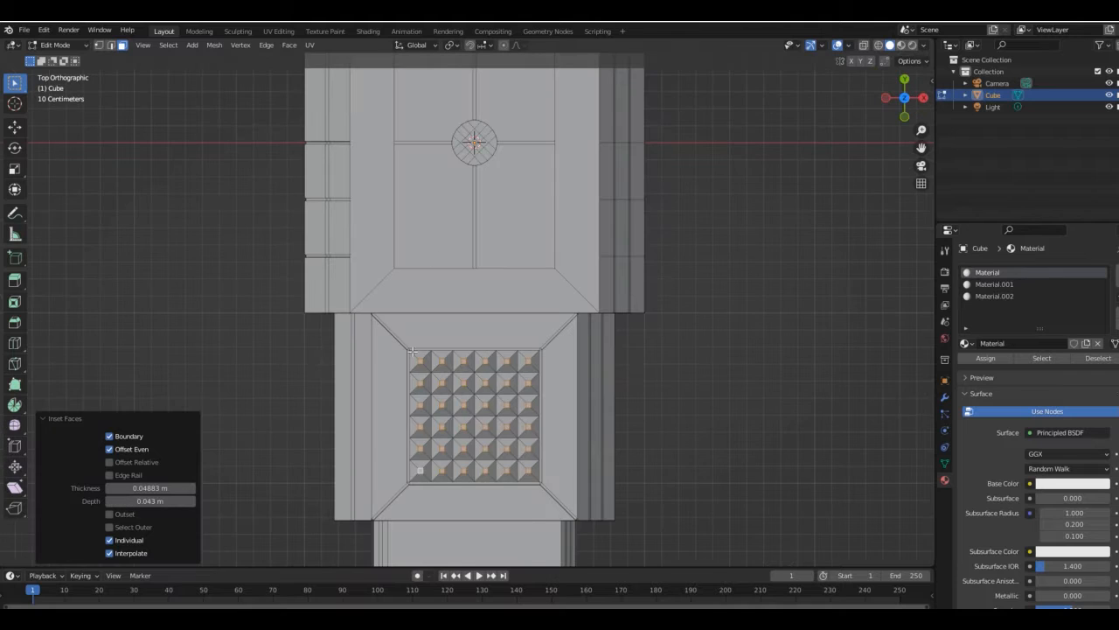
{"action": "key", "text": "2"}
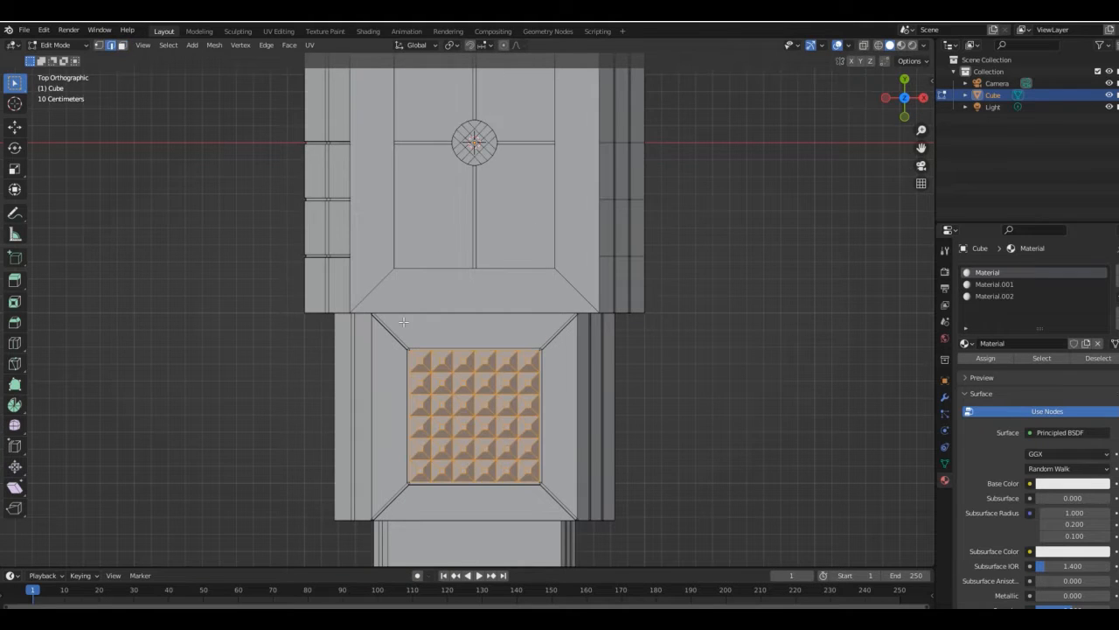
{"action": "left_click", "coordinate": [402, 317]}
{"action": "left_click", "coordinate": [111, 45]}
{"action": "left_click", "coordinate": [992, 296]}
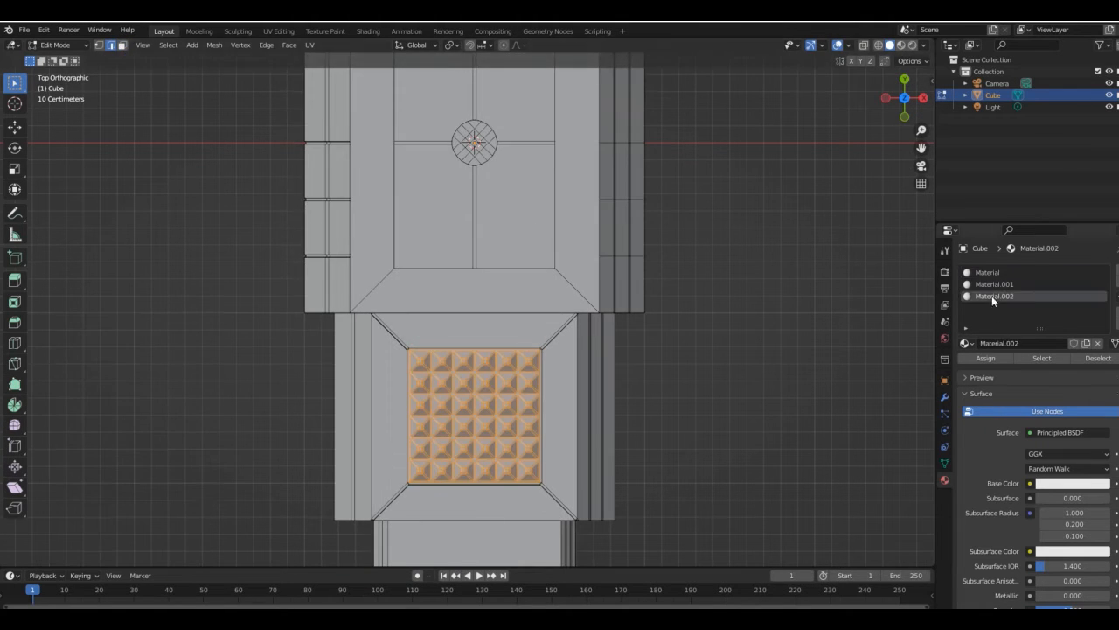
{"action": "middle_click_drag", "start_coordinate": [926, 295], "coordinate": [402, 259]}
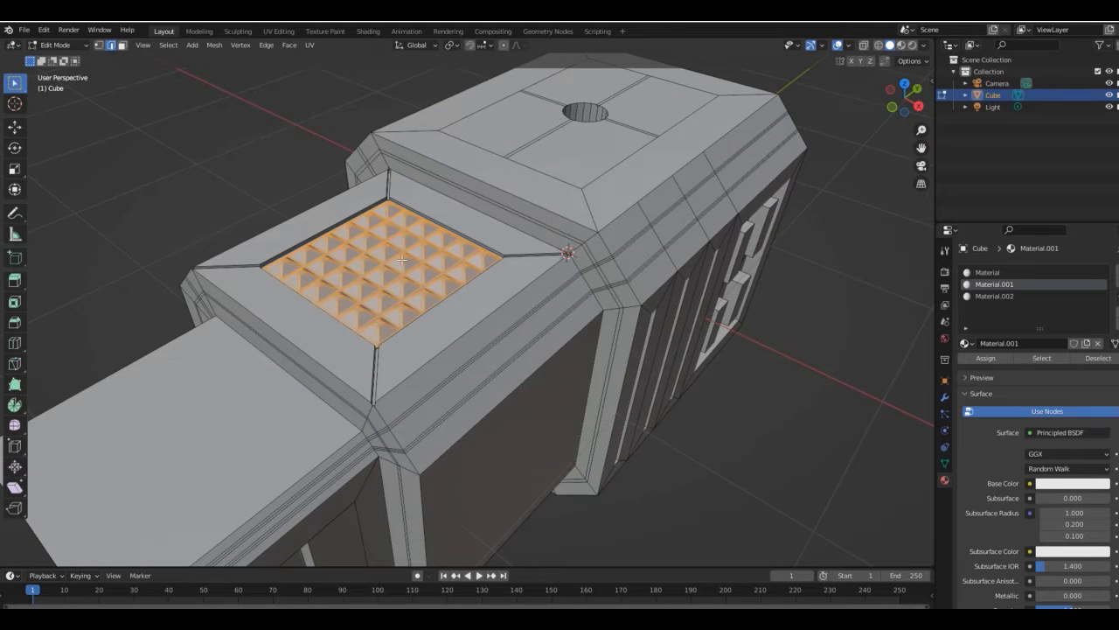
- Preview the materials in the viewport and give Material.001 a bright blue emission with strength 5
{"action": "left_click", "coordinate": [902, 46]}
{"action": "scroll", "coordinate": [997, 302], "scroll_direction": "down", "scroll_amount": 10}
{"action": "left_click", "coordinate": [1059, 432]}
{"action": "left_click_drag", "start_coordinate": [1100, 339], "coordinate": [1100, 265]}
{"action": "left_click", "coordinate": [1059, 267]}
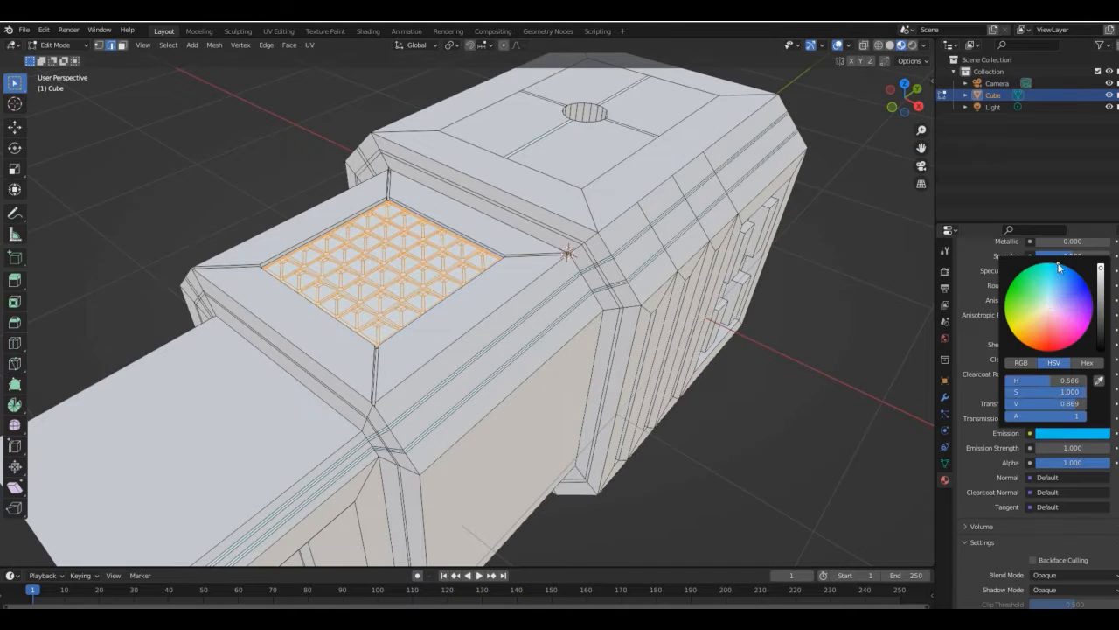
{"action": "left_click", "coordinate": [1060, 448]}
{"action": "type", "text": "5"}
{"action": "key", "text": "Return"}
- Set Material.001's base color to cyan
{"action": "scroll", "coordinate": [1052, 438], "scroll_direction": "up", "scroll_amount": 10}
{"action": "left_click", "coordinate": [1057, 484]}
{"action": "left_click", "coordinate": [1059, 322]}
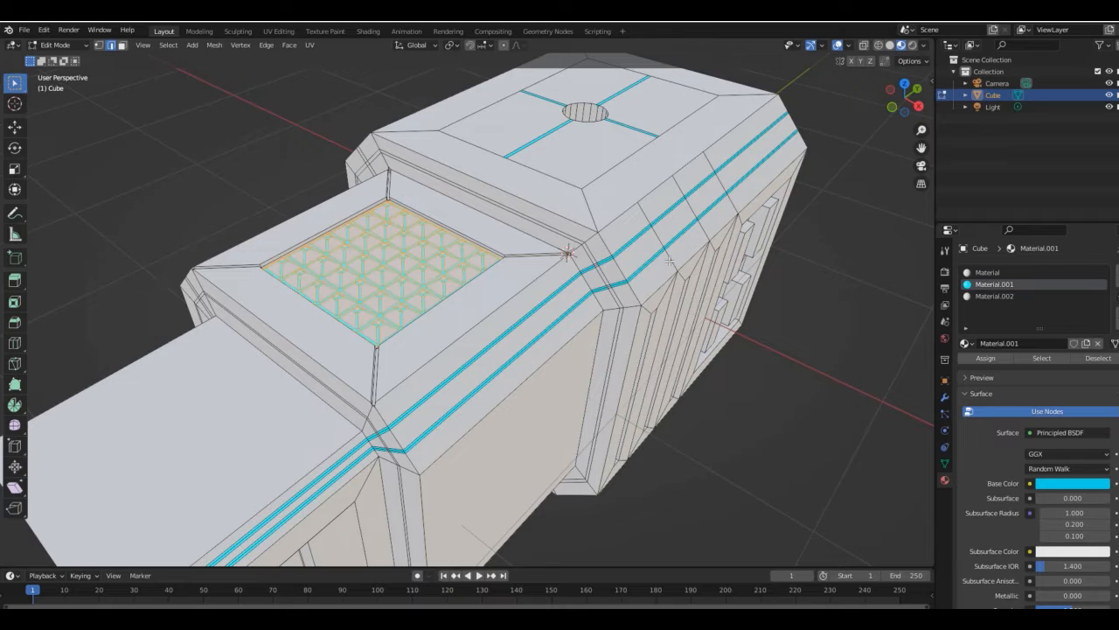
{"action": "left_click", "coordinate": [485, 310]}
{"action": "mouse_move", "coordinate": [905, 98]}
{"action": "left_mouse_down"}
{"action": "mouse_move", "coordinate": [885, 121]}
{"action": "mouse_move", "coordinate": [849, 70]}
{"action": "mouse_move", "coordinate": [898, 77]}
{"action": "left_mouse_up"}
- Set Material.002's base color to orange
{"action": "left_click", "coordinate": [982, 297]}
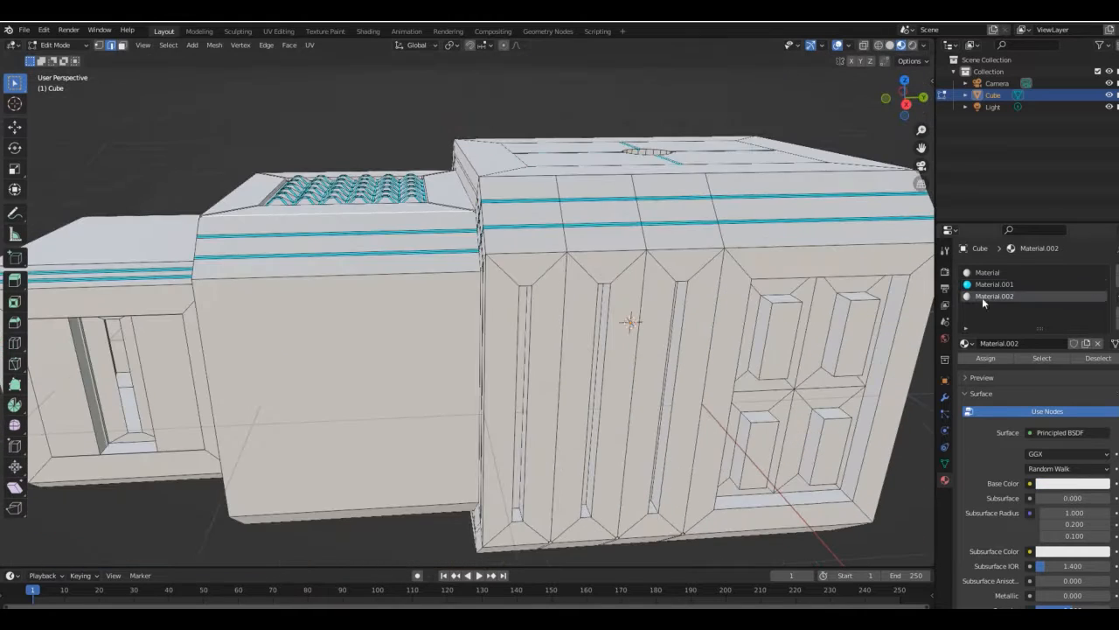
{"action": "left_click", "coordinate": [1069, 483]}
{"action": "left_click_drag", "start_coordinate": [1042, 378], "coordinate": [1030, 396]}
{"action": "mouse_move", "coordinate": [1100, 330]}
{"action": "left_mouse_down"}
{"action": "mouse_move", "coordinate": [1101, 400]}
{"action": "mouse_move", "coordinate": [1100, 317]}
{"action": "left_mouse_up"}
- Give Material.002 an orange-red emission with strength 10
{"action": "scroll", "coordinate": [980, 474], "scroll_direction": "down", "scroll_amount": 10}
{"action": "left_click", "coordinate": [1068, 321]}
{"action": "left_click_drag", "start_coordinate": [1100, 234], "coordinate": [1100, 152]}
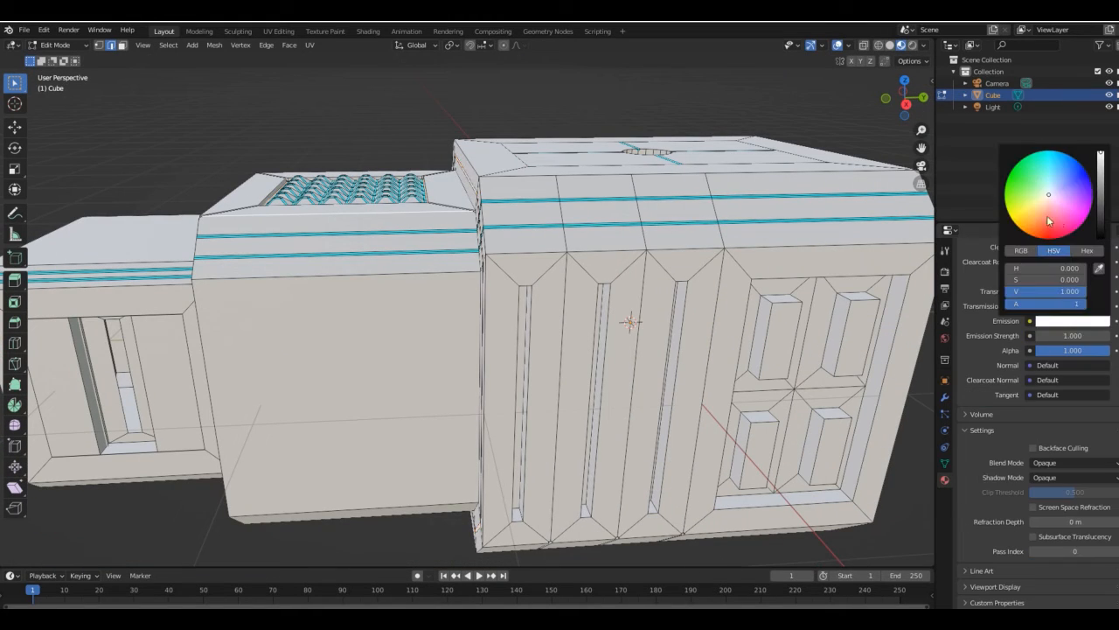
{"action": "left_click", "coordinate": [1048, 220]}
{"action": "left_click", "coordinate": [1072, 335]}
{"action": "key", "text": "Tab"}
{"action": "left_click", "coordinate": [1054, 321]}
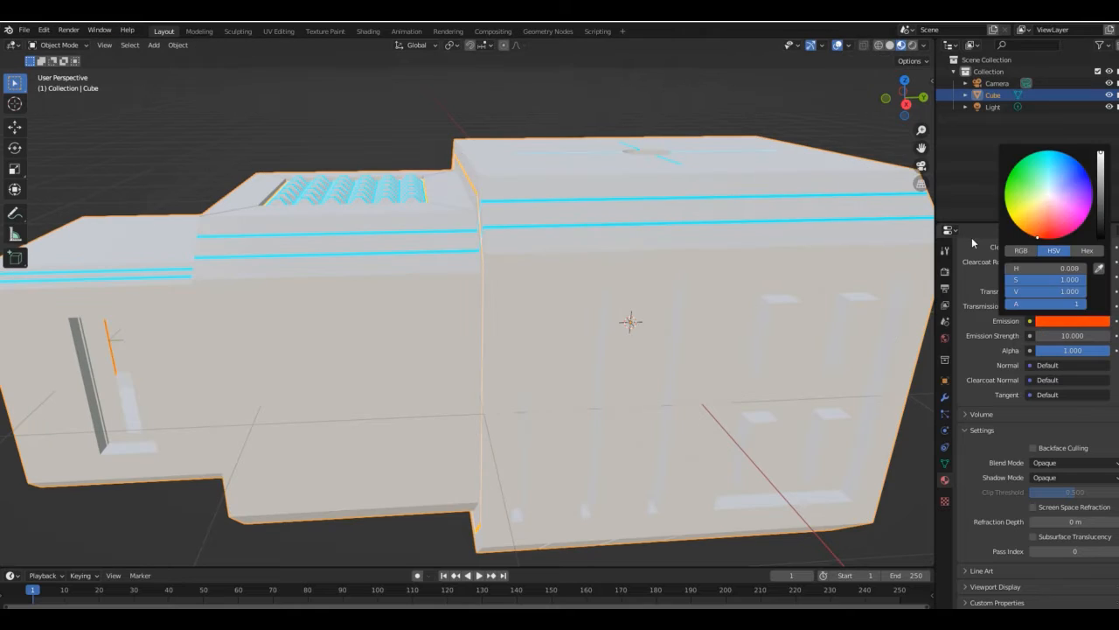
- Set the main Material to metallic 1.000 and roughness 0.329, and darken its base color slightly to light grey
{"action": "middle_click_drag", "start_coordinate": [753, 350], "coordinate": [750, 338]}
{"action": "scroll", "coordinate": [992, 400], "scroll_direction": "up", "scroll_amount": 19}
{"action": "left_click", "coordinate": [997, 272]}
{"action": "left_click", "coordinate": [1058, 467]}
{"action": "left_click_drag", "start_coordinate": [1042, 581], "coordinate": [1107, 580]}
{"action": "scroll", "coordinate": [1079, 532], "scroll_direction": "down", "scroll_amount": 5}
{"action": "left_click_drag", "start_coordinate": [1074, 508], "coordinate": [1061, 507]}
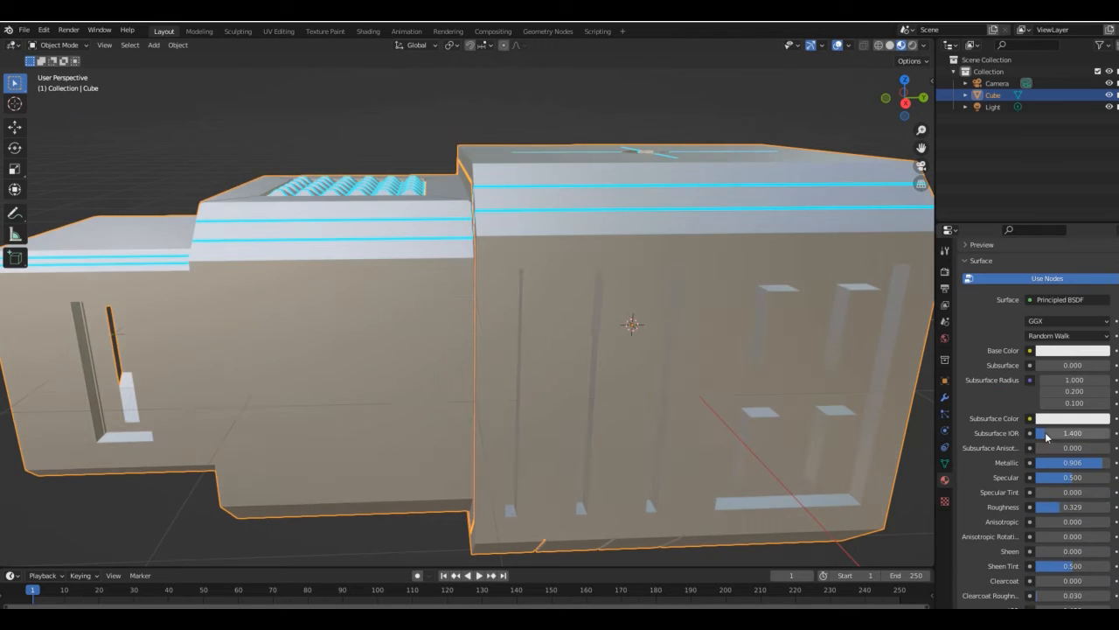
{"action": "left_click_drag", "start_coordinate": [1076, 463], "coordinate": [1109, 463]}
{"action": "left_click", "coordinate": [1071, 349]}
{"action": "left_click_drag", "start_coordinate": [1104, 189], "coordinate": [1104, 198]}
- In edit mode, select the inner faces of the smallest section's slot and assign Material.002 to them
{"action": "left_click_drag", "start_coordinate": [907, 99], "coordinate": [800, 79]}
{"action": "key", "text": "Tab"}
{"action": "left_click", "coordinate": [380, 321]}
{"action": "key", "text": "3"}
{"action": "left_click", "coordinate": [380, 321]}
{"action": "left_click", "coordinate": [918, 97]}
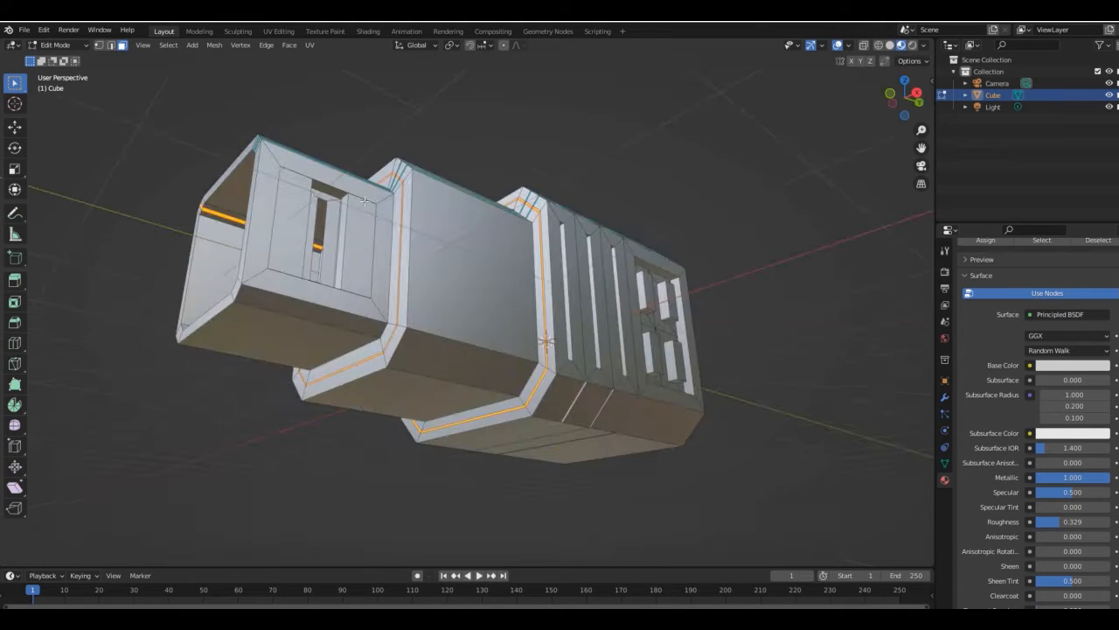
{"action": "left_click", "coordinate": [110, 45]}
{"action": "left_click", "coordinate": [271, 283]}
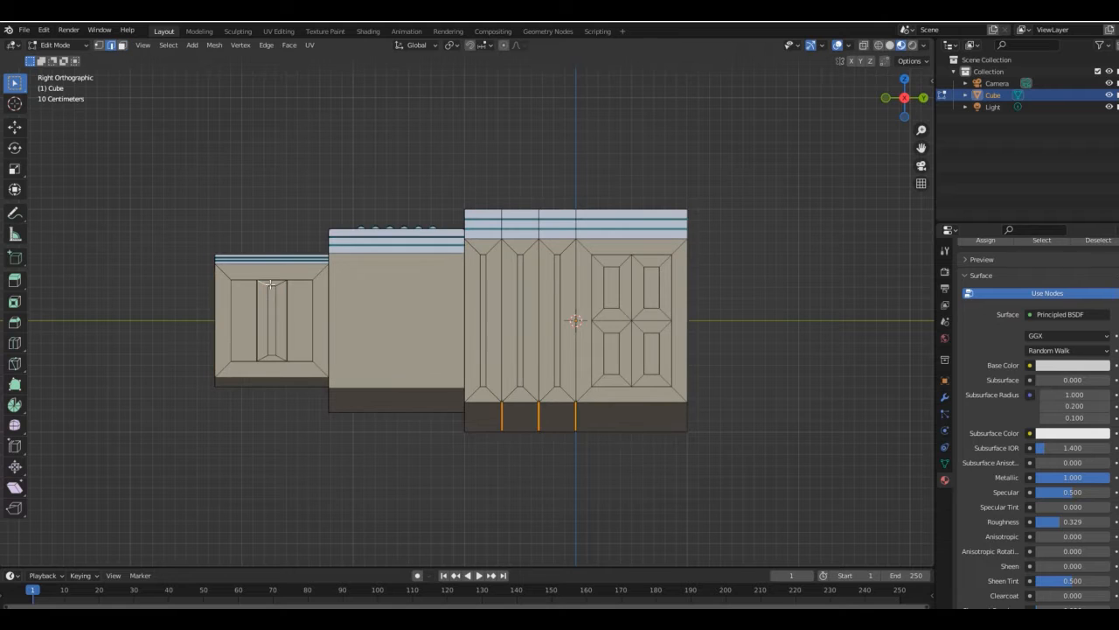
{"action": "left_click_drag", "start_coordinate": [910, 98], "coordinate": [848, 131]}
{"action": "scroll", "coordinate": [1007, 300], "scroll_direction": "up", "scroll_amount": 4}
{"action": "left_click", "coordinate": [1007, 298]}
{"action": "left_click", "coordinate": [336, 287]}
{"action": "left_click", "coordinate": [122, 44]}
{"action": "left_click", "coordinate": [322, 310]}
{"action": "left_click", "coordinate": [325, 170]}
{"action": "left_click", "coordinate": [263, 315]}
{"action": "left_click", "coordinate": [994, 284]}
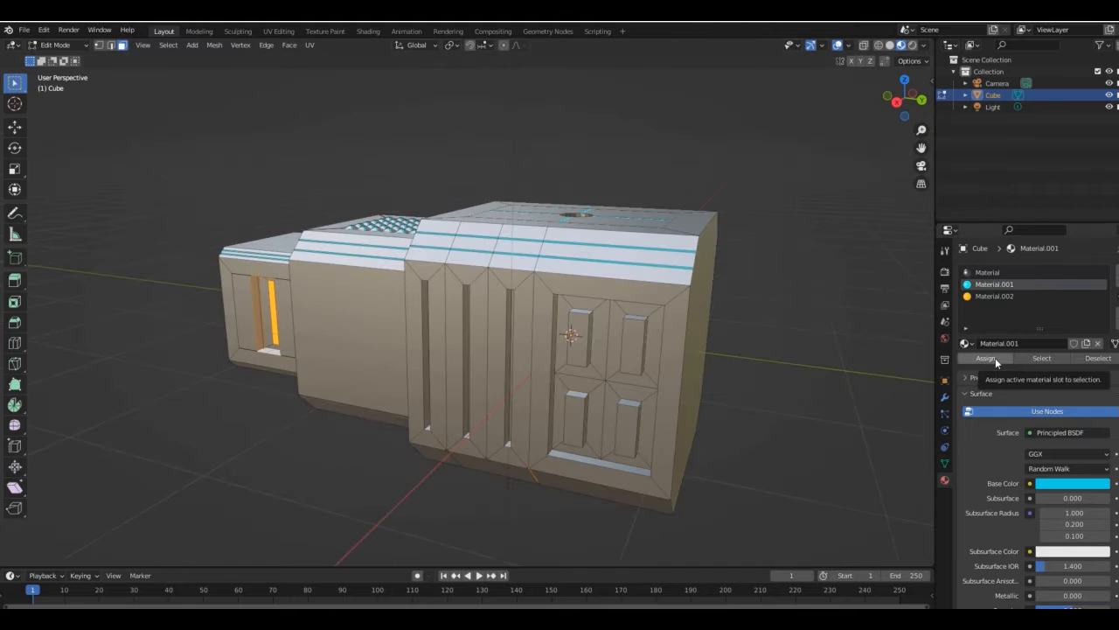
- Try to inset the middle section's plain side face and assign Material.001 to it
{"action": "key", "text": "i"}
{"action": "left_click", "coordinate": [447, 282]}
{"action": "key", "text": "ctrl+z"}
{"action": "key", "text": "ctrl+z"}
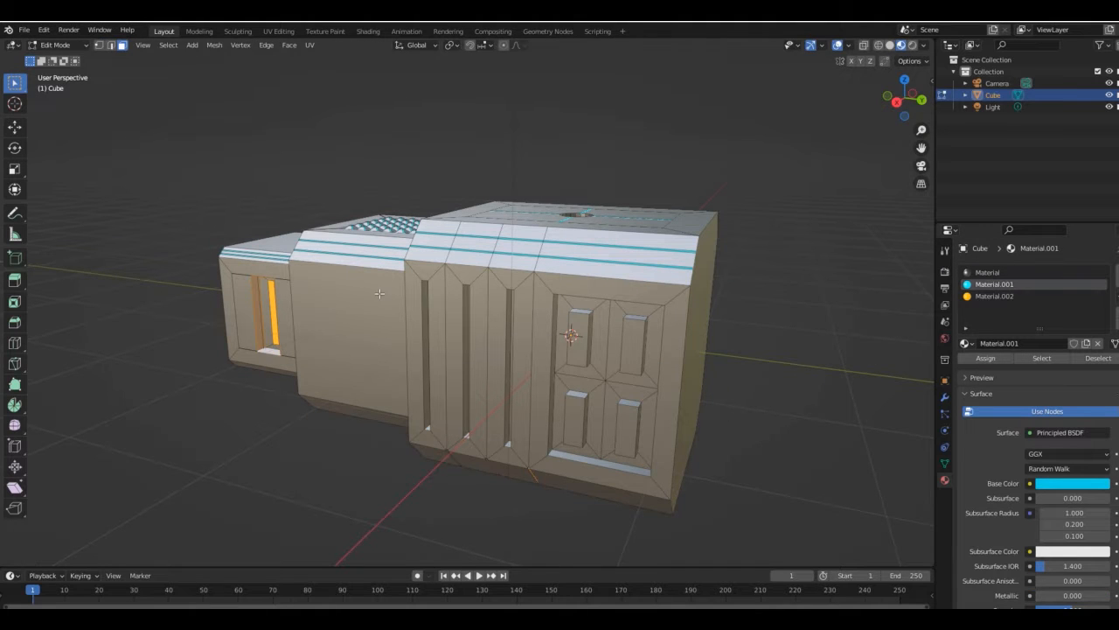
{"action": "key", "text": "i"}
{"action": "left_click", "coordinate": [382, 294]}
{"action": "left_click", "coordinate": [986, 358]}
{"action": "key", "text": "Tab"}
- Assign Material.001 to the recessed faces of the vertical slots on the largest section's side
{"action": "mouse_move", "coordinate": [906, 98]}
{"action": "left_mouse_down"}
{"action": "mouse_move", "coordinate": [984, 98]}
{"action": "mouse_move", "coordinate": [847, 100]}
{"action": "mouse_move", "coordinate": [907, 98]}
{"action": "mouse_move", "coordinate": [887, 110]}
{"action": "mouse_move", "coordinate": [840, 98]}
{"action": "mouse_move", "coordinate": [901, 100]}
{"action": "mouse_move", "coordinate": [903, 70]}
{"action": "mouse_move", "coordinate": [903, 97]}
{"action": "mouse_move", "coordinate": [913, 99]}
{"action": "mouse_move", "coordinate": [889, 98]}
{"action": "mouse_move", "coordinate": [907, 102]}
{"action": "left_mouse_up"}
{"action": "key", "text": "Tab"}
{"action": "left_click", "coordinate": [527, 297]}
{"action": "left_click", "coordinate": [991, 285]}
{"action": "left_click", "coordinate": [985, 358]}
- Inset a face in the four-block panel on the largest section's side and assign Material.002 to the selection
{"action": "left_click", "coordinate": [901, 101]}
{"action": "left_click", "coordinate": [612, 289]}
{"action": "left_click", "coordinate": [441, 327]}
{"action": "left_click", "coordinate": [680, 365], "text": "shift"}
{"action": "key", "text": "i"}
{"action": "left_click", "coordinate": [756, 232]}
{"action": "left_click", "coordinate": [995, 297]}
{"action": "left_click", "coordinate": [986, 357]}
- Select the faces of the four raised blocks on the largest section's side, assign Material.001, and leave edit mode
{"action": "left_click", "coordinate": [663, 291]}
{"action": "left_click", "coordinate": [701, 289], "text": "shift"}
{"action": "left_click", "coordinate": [652, 363], "text": "shift"}
{"action": "left_click", "coordinate": [691, 360], "text": "shift"}
{"action": "left_click", "coordinate": [746, 285]}
{"action": "left_click", "coordinate": [995, 284]}
{"action": "left_click", "coordinate": [985, 358]}
{"action": "key", "text": "KP_3"}
{"action": "key", "text": "Tab"}
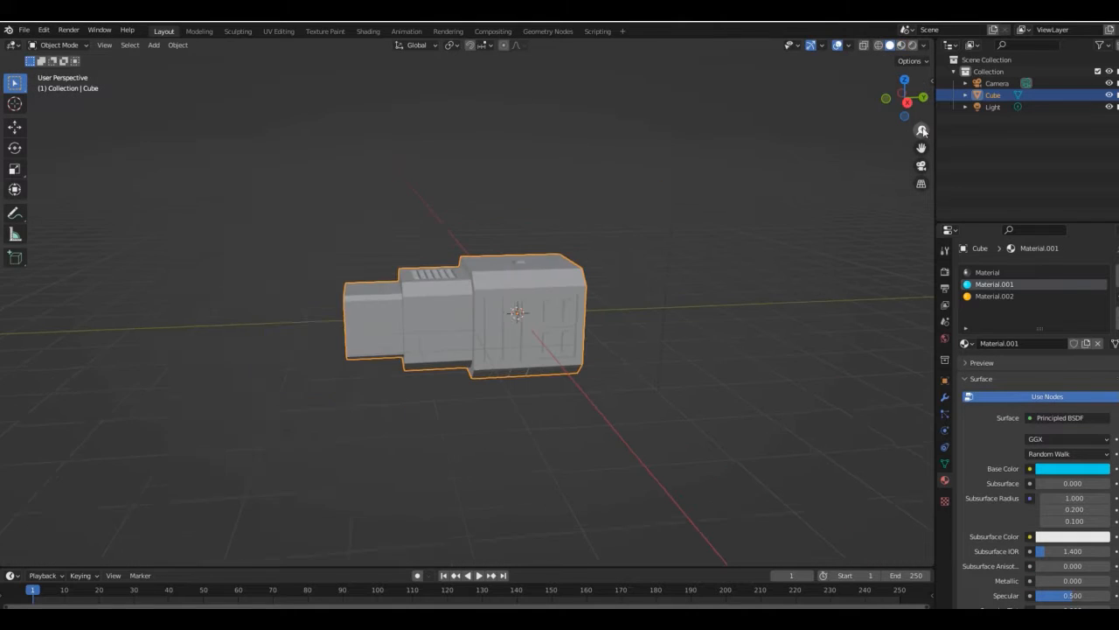
{"action": "key", "text": "shift+a"}
{"action": "left_click", "coordinate": [310, 437]}
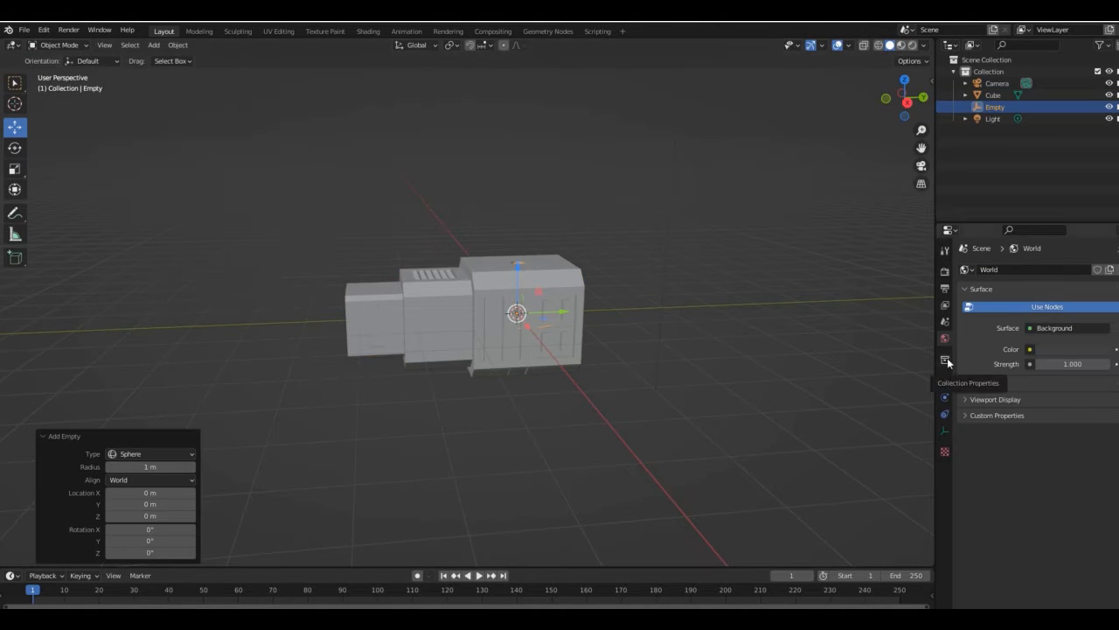
{"action": "key", "text": "KP_1"}
{"action": "key", "text": "s"}
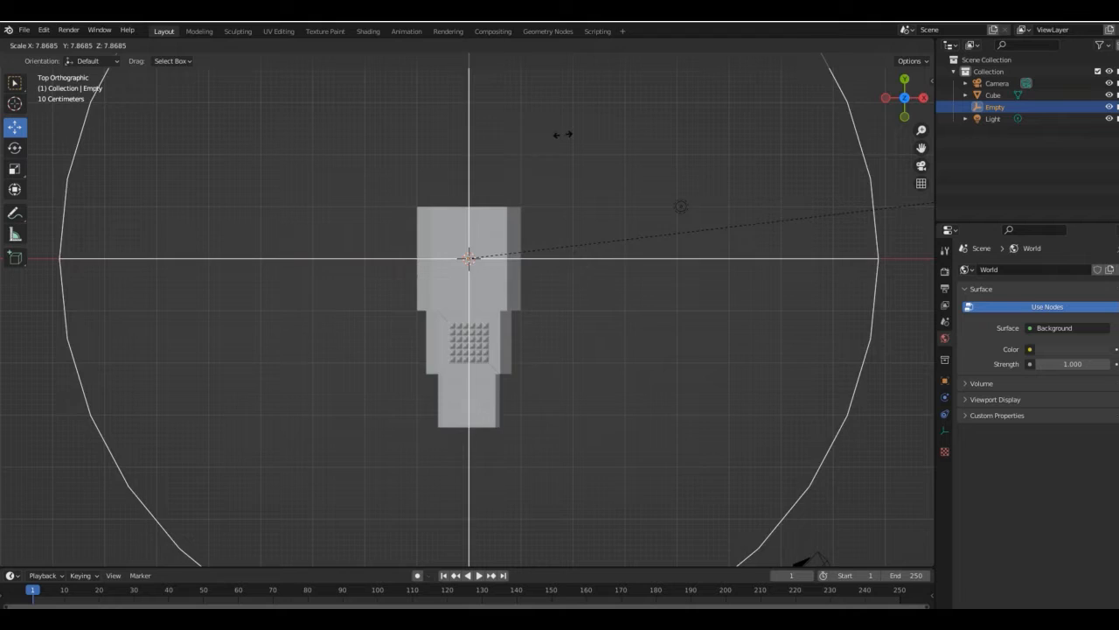
{"action": "left_click", "coordinate": [785, 140]}
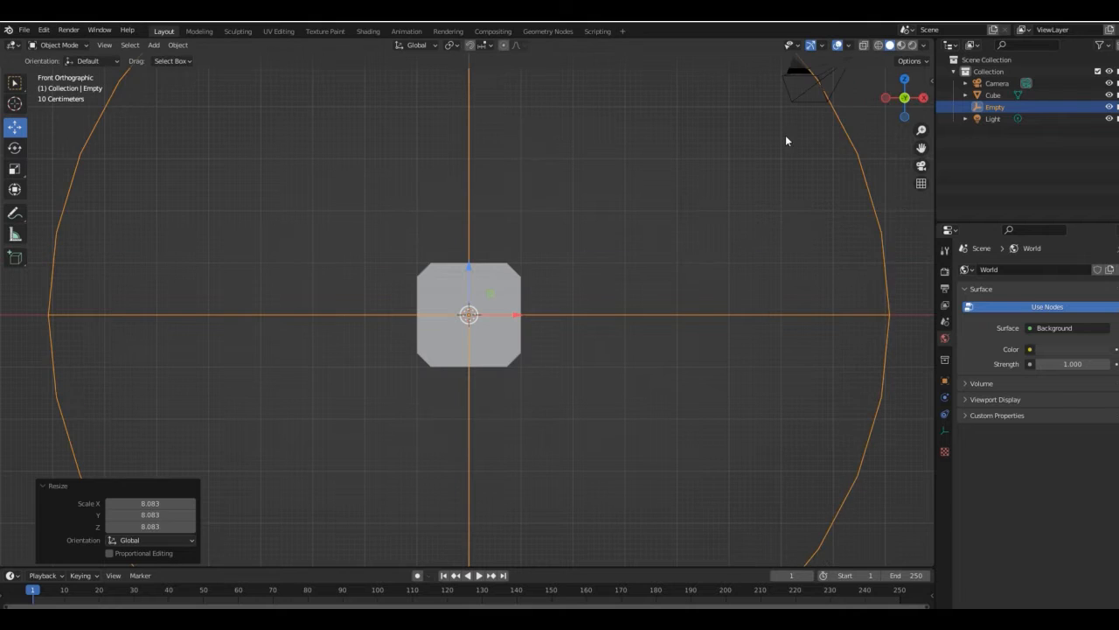
{"action": "key", "text": "ctrl+z"}
{"action": "key", "text": "Delete"}
- Add a Bezier circle at the world origin and scale it up to form a wide ring around the model
{"action": "key", "text": "shift+a"}
{"action": "mouse_move", "coordinate": [386, 141]}
{"action": "left_click", "coordinate": [487, 154]}
{"action": "key", "text": "KP_7"}
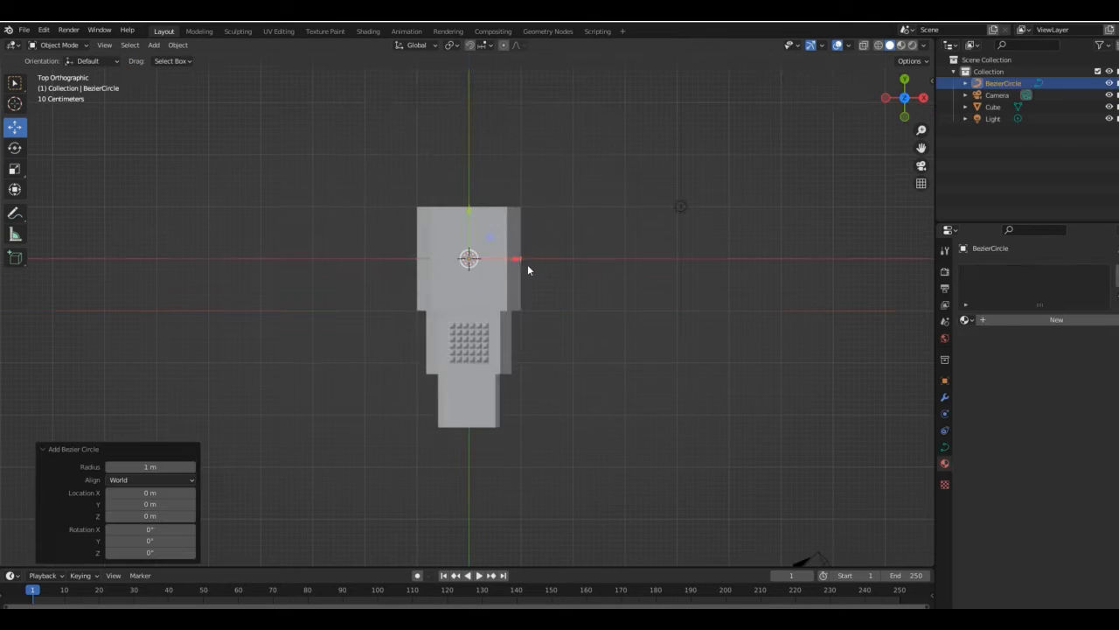
{"action": "key", "text": "s"}
{"action": "left_click", "coordinate": [934, 305]}
{"action": "key", "text": "KP_1"}
{"action": "left_click_drag", "start_coordinate": [892, 100], "coordinate": [892, 117]}
{"action": "key", "text": "s"}
{"action": "left_click", "coordinate": [678, 305]}
- Add an Array modifier to the cube with a relative offset of 0 in X and 1 in Y
{"action": "left_click", "coordinate": [484, 302]}
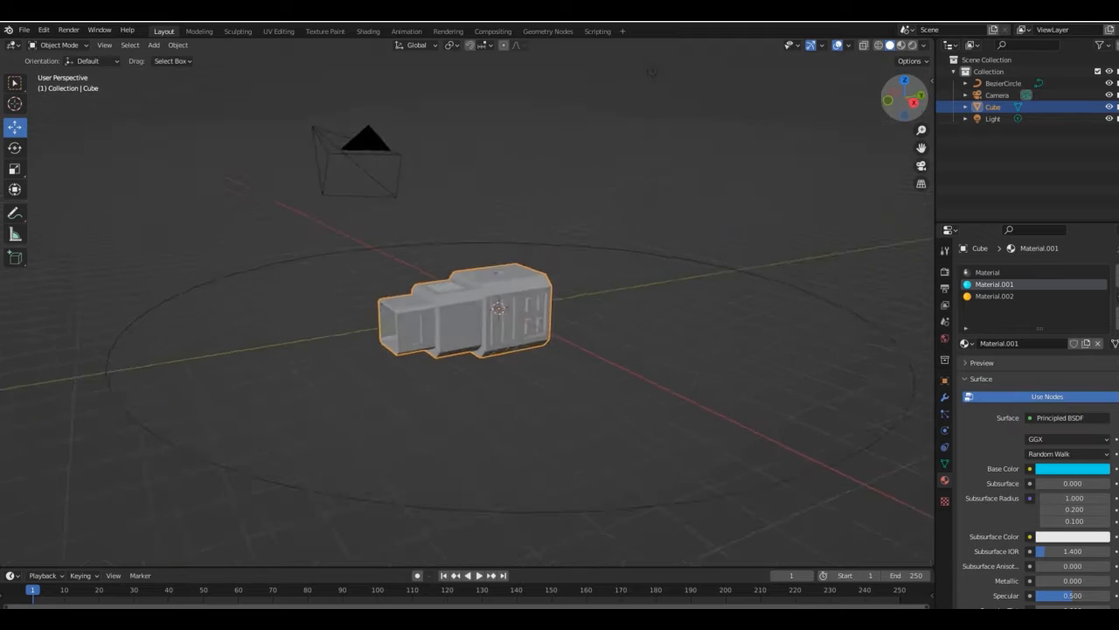
{"action": "middle_click_drag", "start_coordinate": [542, 297], "coordinate": [583, 297]}
{"action": "left_click", "coordinate": [944, 396]}
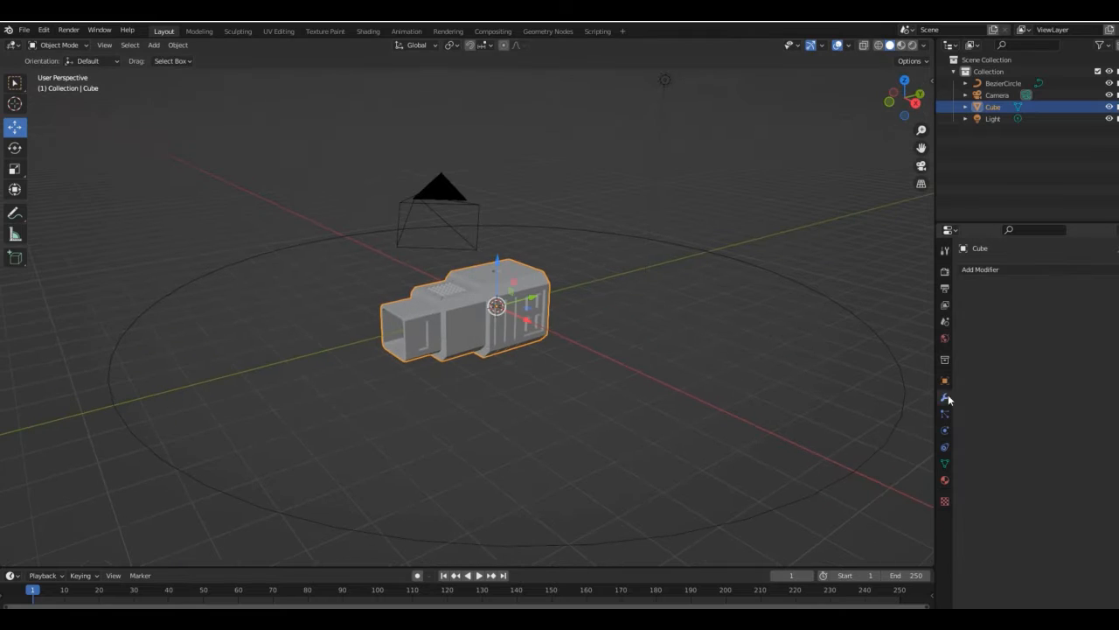
{"action": "type", "text": "0"}
{"action": "key", "text": "Return"}
{"action": "double_click", "coordinate": [1075, 369]}
{"action": "type", "text": "1"}
{"action": "key", "text": "Return"}
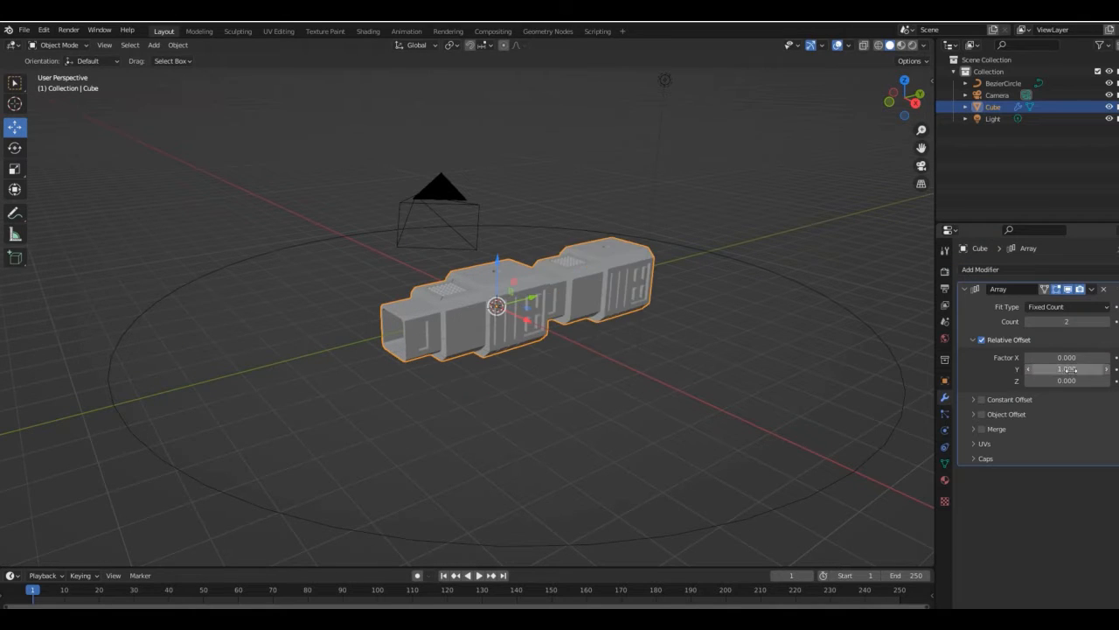
- Add a Curve modifier that follows the Bezier circle, and move the model about -2.71 m along Y
{"action": "left_click_drag", "start_coordinate": [906, 98], "coordinate": [868, 99]}
{"action": "left_click", "coordinate": [902, 46]}
{"action": "left_click", "coordinate": [981, 270]}
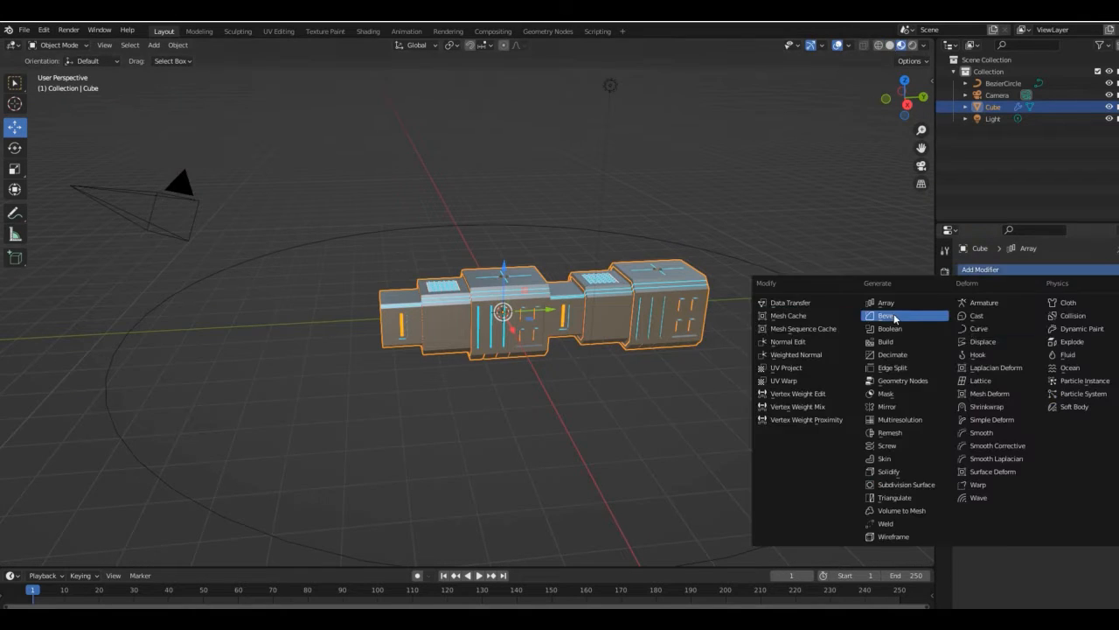
{"action": "left_click", "coordinate": [977, 330]}
{"action": "left_click", "coordinate": [1058, 492]}
{"action": "left_click", "coordinate": [1019, 371]}
{"action": "left_click_drag", "start_coordinate": [918, 132], "coordinate": [917, 161]}
{"action": "left_click_drag", "start_coordinate": [527, 310], "coordinate": [496, 311]}
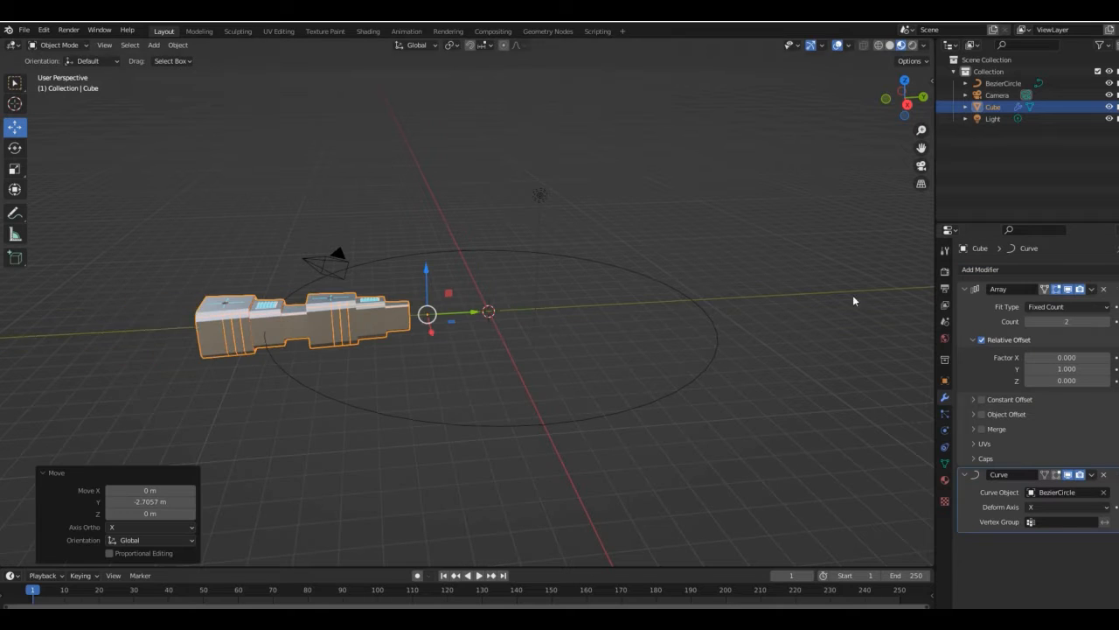
- Set the Curve modifier's deform axis to Y and the Array modifier to 14 copies with a relative Y offset of 0.9
{"action": "left_click_drag", "start_coordinate": [1054, 321], "coordinate": [1093, 321]}
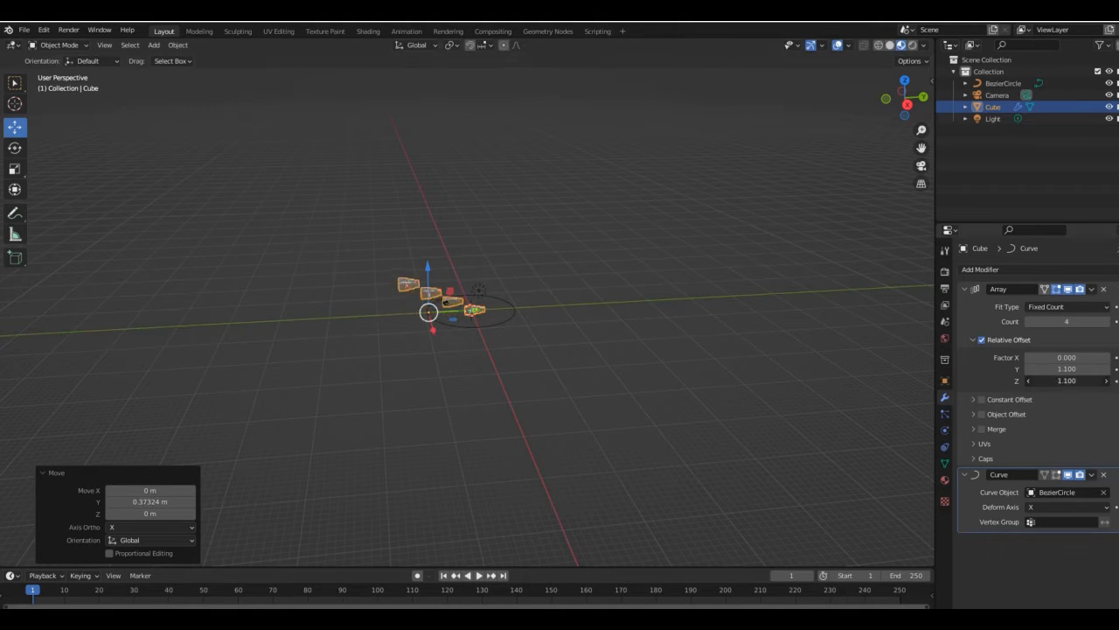
{"action": "scroll", "coordinate": [905, 98], "scroll_direction": "up", "scroll_amount": 8}
{"action": "mouse_move", "coordinate": [905, 98]}
{"action": "left_mouse_down"}
{"action": "mouse_move", "coordinate": [971, 145]}
{"action": "mouse_move", "coordinate": [926, 88]}
{"action": "mouse_move", "coordinate": [906, 114]}
{"action": "left_mouse_up"}
{"action": "left_click", "coordinate": [1054, 533]}
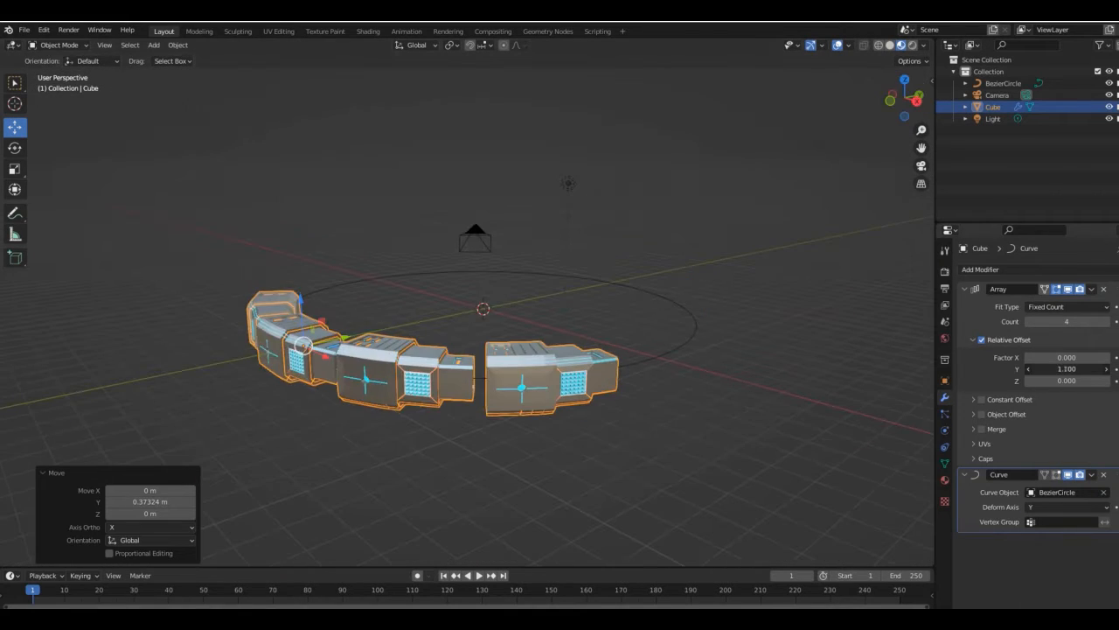
{"action": "left_click_drag", "start_coordinate": [1067, 369], "coordinate": [1055, 369]}
{"action": "left_click_drag", "start_coordinate": [1066, 322], "coordinate": [1093, 322]}
- Scale the Bezier circle down to about 0.905 of its size to close the gap in the ring
{"action": "left_click", "coordinate": [905, 80]}
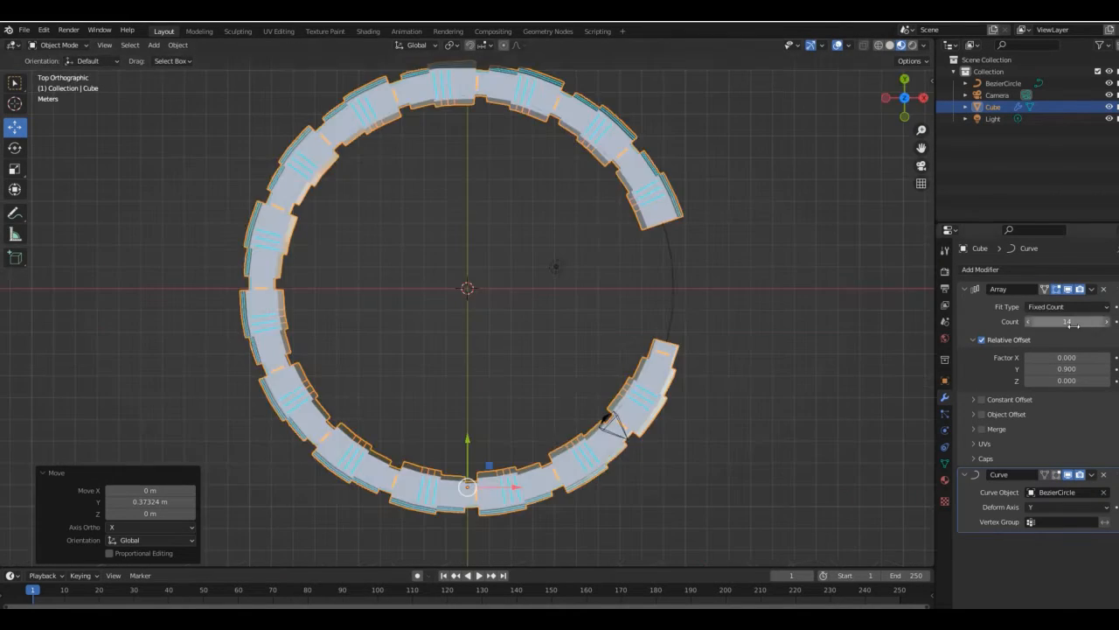
{"action": "left_click", "coordinate": [674, 289]}
{"action": "key", "text": "s"}
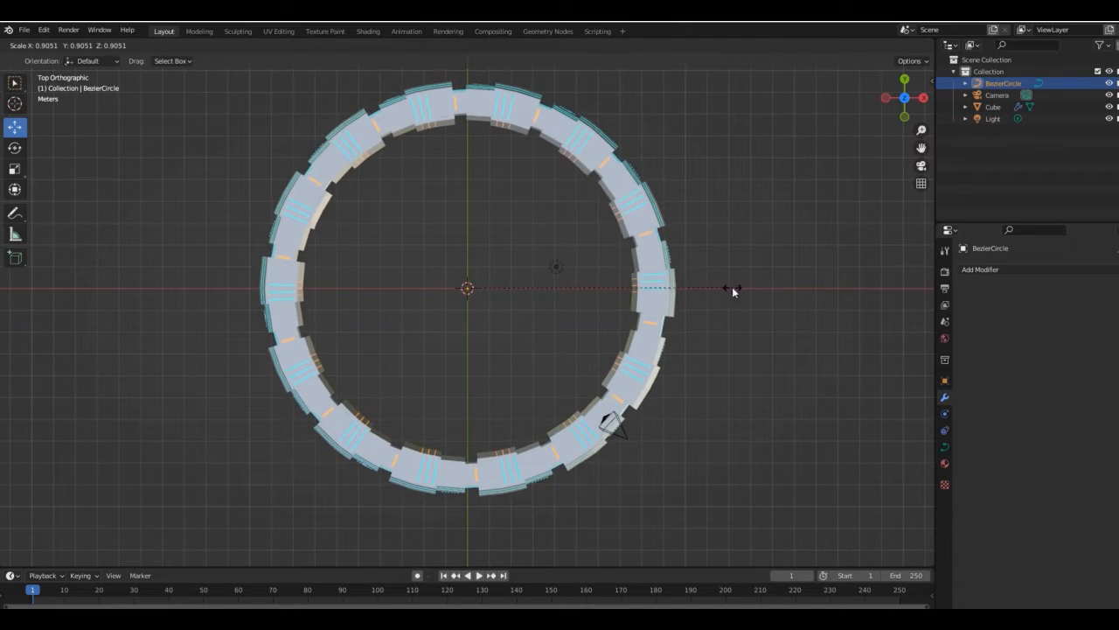
{"action": "left_click", "coordinate": [733, 291]}
- Edit the ring's cube mesh and clear the small cyan block grid from the middle section's top, leaving one plain inset face
{"action": "left_click_drag", "start_coordinate": [911, 107], "coordinate": [885, 85]}
{"action": "left_click_drag", "start_coordinate": [921, 130], "coordinate": [906, 251]}
{"action": "key", "text": "Tab"}
{"action": "key", "text": "Tab"}
{"action": "left_click", "coordinate": [629, 273]}
{"action": "key", "text": "Tab"}
{"action": "left_click", "coordinate": [905, 80]}
{"action": "left_click_drag", "start_coordinate": [921, 131], "coordinate": [917, 69]}
{"action": "left_click_drag", "start_coordinate": [921, 130], "coordinate": [921, 39]}
{"action": "left_click_drag", "start_coordinate": [921, 148], "coordinate": [920, 106]}
{"action": "left_click_drag", "start_coordinate": [921, 148], "coordinate": [929, 0]}
{"action": "key", "text": "Tab"}
{"action": "key", "text": "Tab"}
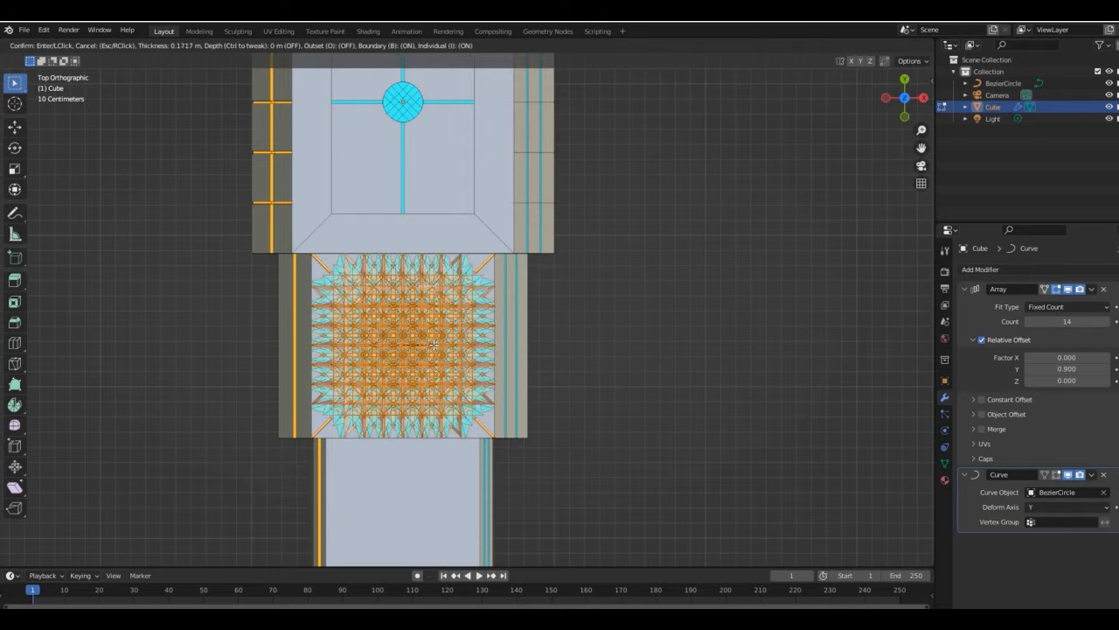
{"action": "middle_click_drag", "start_coordinate": [434, 345], "coordinate": [662, 262]}
{"action": "key", "text": "KP_7"}
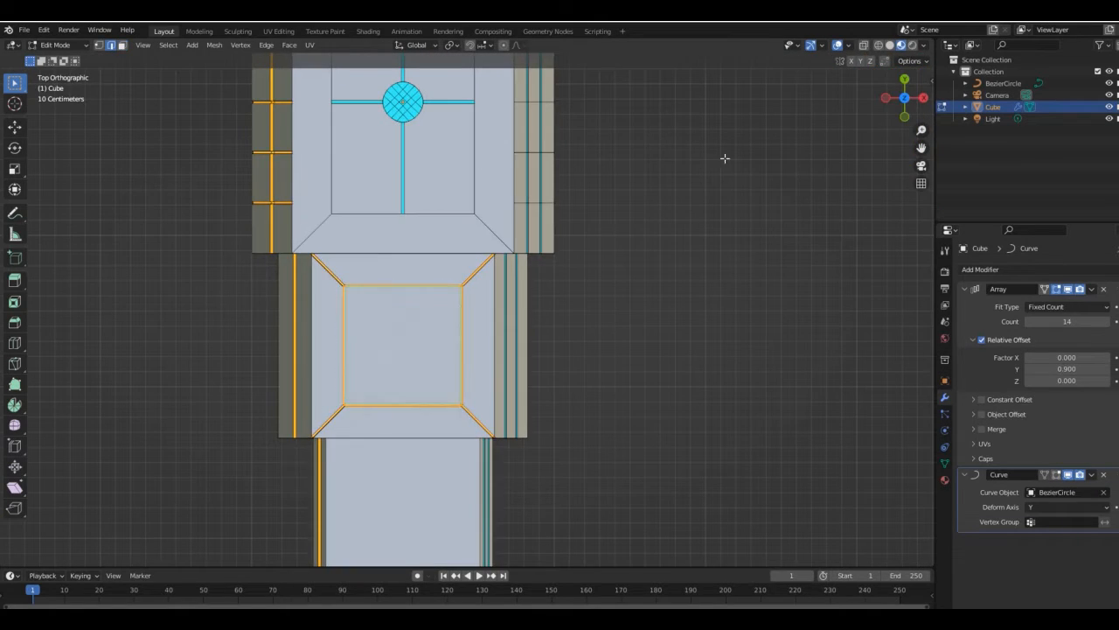
- Extrude the middle section's square panel inward into a deep recess and scale its inner faces to shape the tapered walls
{"action": "middle_click_drag", "start_coordinate": [724, 159], "coordinate": [609, 188]}
{"action": "left_click", "coordinate": [612, 228]}
{"action": "middle_click_drag", "start_coordinate": [613, 228], "coordinate": [568, 200]}
{"action": "key", "text": "KP_7"}
{"action": "key", "text": "s"}
{"action": "left_click", "coordinate": [593, 231]}
{"action": "middle_click_drag", "start_coordinate": [743, 220], "coordinate": [672, 172]}
{"action": "key", "text": "s"}
{"action": "left_click", "coordinate": [630, 208]}
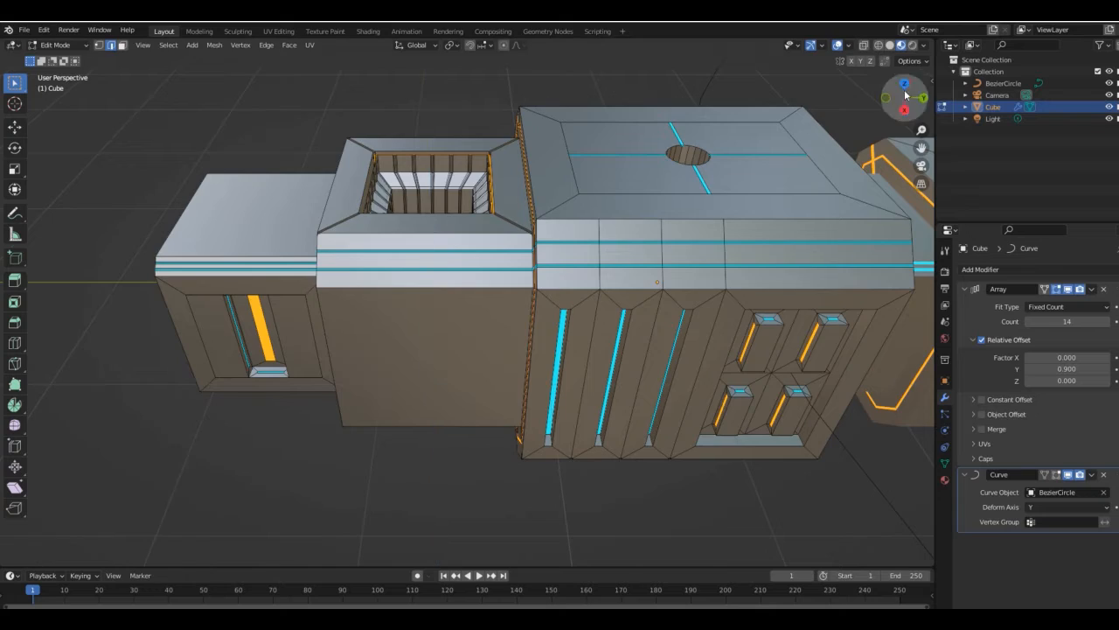
- Try to subdivide the floor face of the recess on the middle section
{"action": "left_click_drag", "start_coordinate": [904, 98], "coordinate": [884, 147]}
{"action": "right_click", "coordinate": [435, 225]}
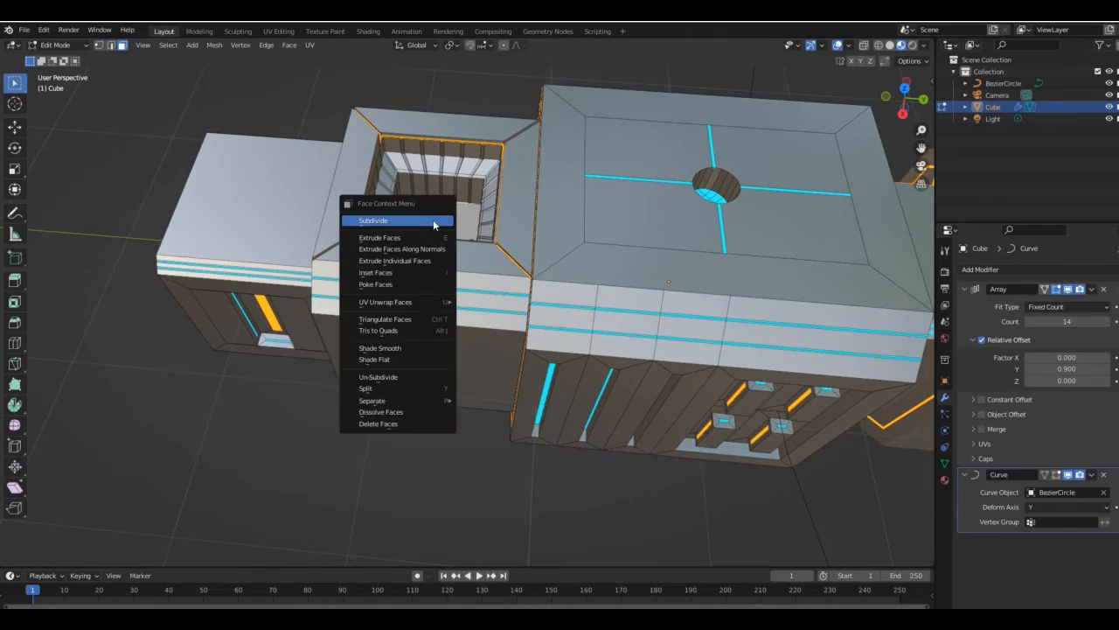
{"action": "left_click", "coordinate": [424, 225]}
{"action": "left_click", "coordinate": [192, 475]}
{"action": "left_click_drag", "start_coordinate": [905, 98], "coordinate": [827, 158]}
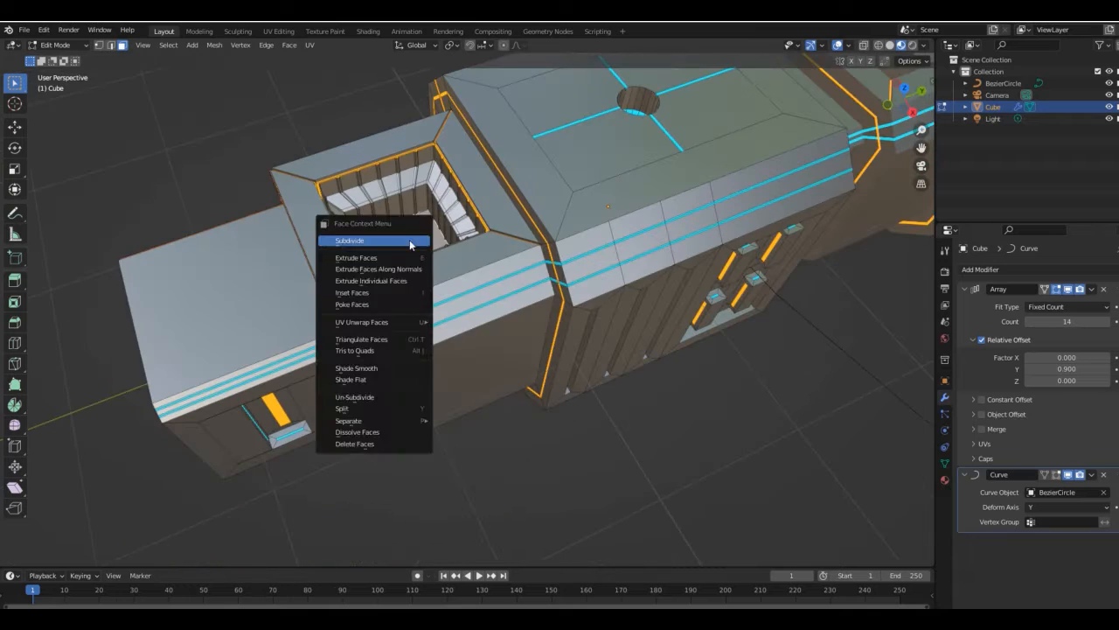
{"action": "left_click", "coordinate": [410, 245]}
{"action": "key", "text": "ctrl+z"}
- Select the narrow strips around the recess's inner walls and assign Material.001 to them
{"action": "middle_click_drag", "start_coordinate": [423, 183], "coordinate": [407, 191]}
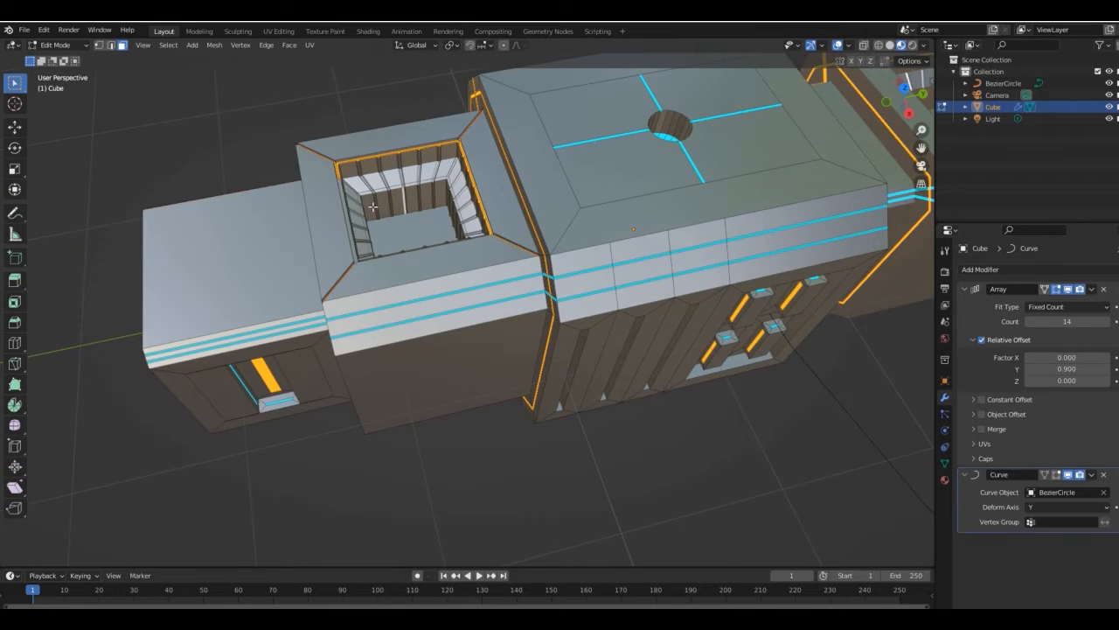
{"action": "key", "text": "KP_7"}
{"action": "left_click", "coordinate": [112, 47]}
{"action": "left_click_drag", "start_coordinate": [905, 98], "coordinate": [827, 57]}
{"action": "left_click_drag", "start_coordinate": [895, 103], "coordinate": [997, 77]}
{"action": "middle_click_drag", "start_coordinate": [385, 281], "coordinate": [455, 252]}
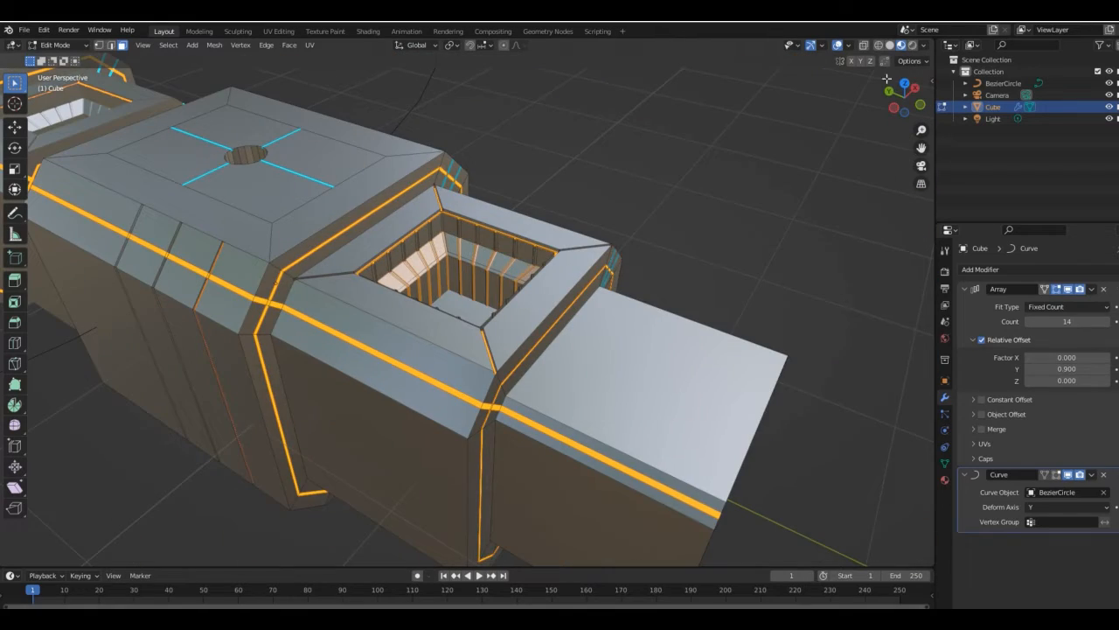
{"action": "left_click_drag", "start_coordinate": [887, 78], "coordinate": [668, 211]}
{"action": "middle_click_drag", "start_coordinate": [568, 234], "coordinate": [554, 177]}
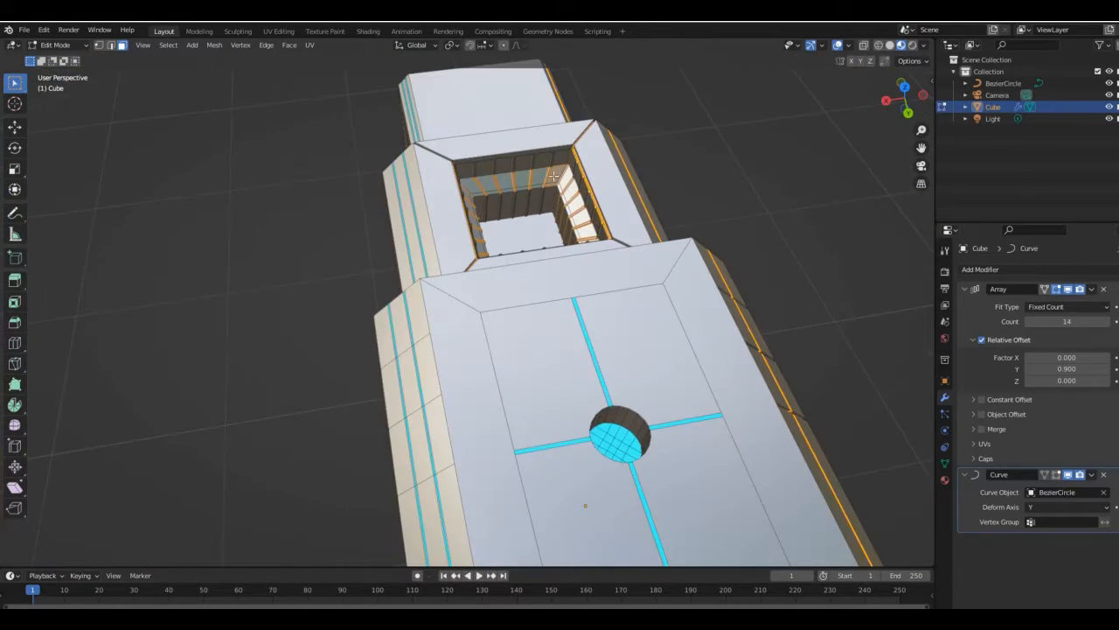
{"action": "left_click_drag", "start_coordinate": [898, 104], "coordinate": [434, 277]}
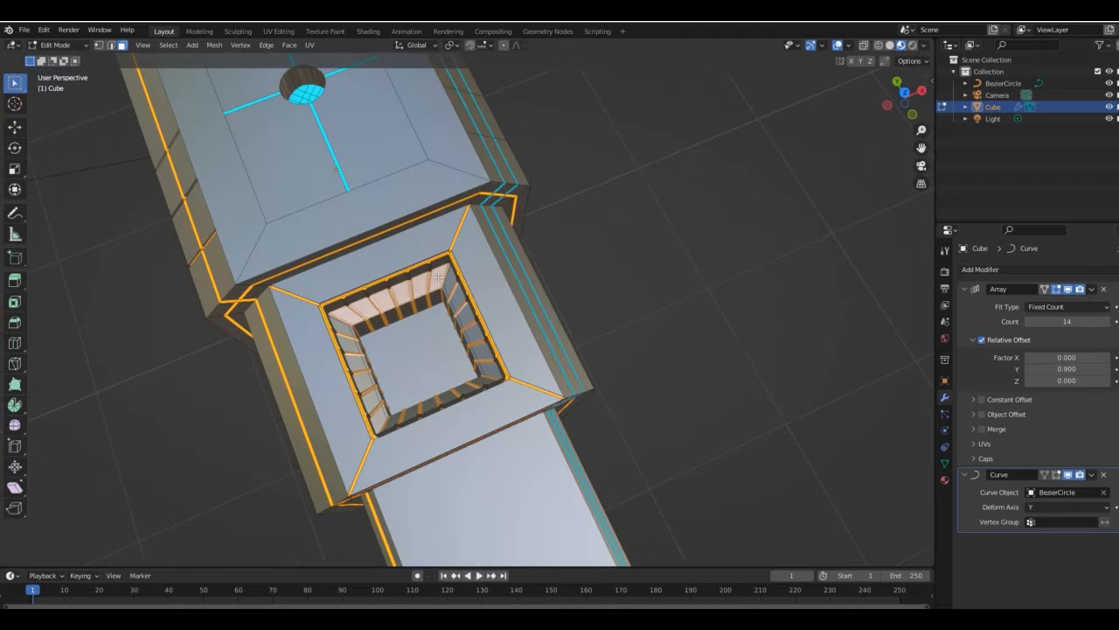
{"action": "middle_click_drag", "start_coordinate": [490, 288], "coordinate": [450, 232]}
{"action": "left_click", "coordinate": [944, 479]}
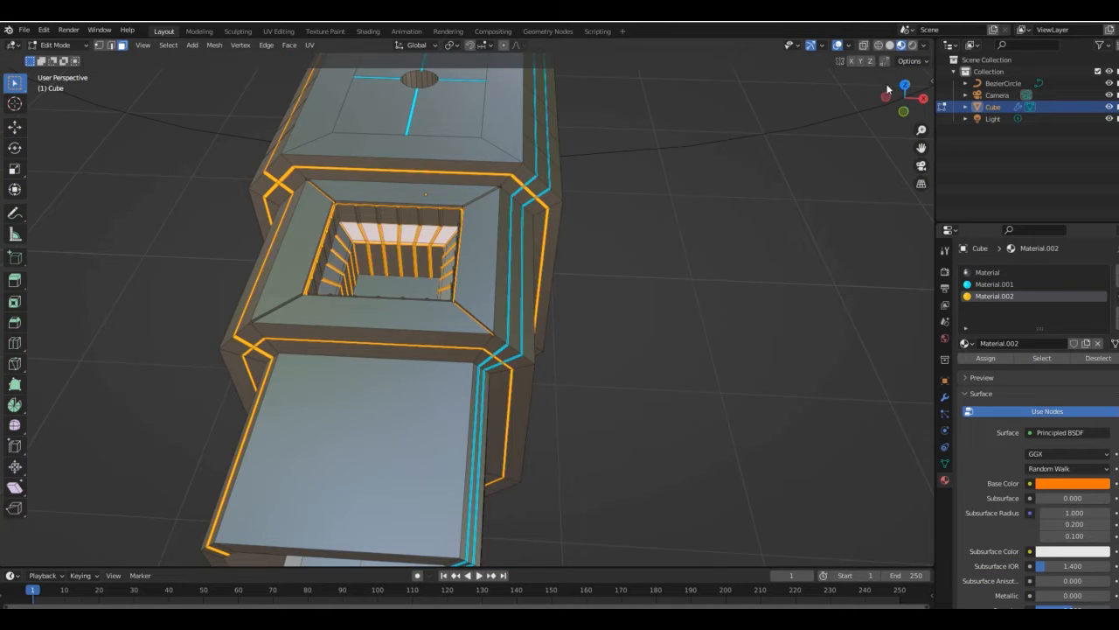
{"action": "left_click_drag", "start_coordinate": [888, 88], "coordinate": [995, 287]}
{"action": "key", "text": "Tab"}
{"action": "key", "text": "Tab"}
- Assign a new black material to the recess's floor face and raise its metallic value to 1
{"action": "left_click", "coordinate": [389, 258]}
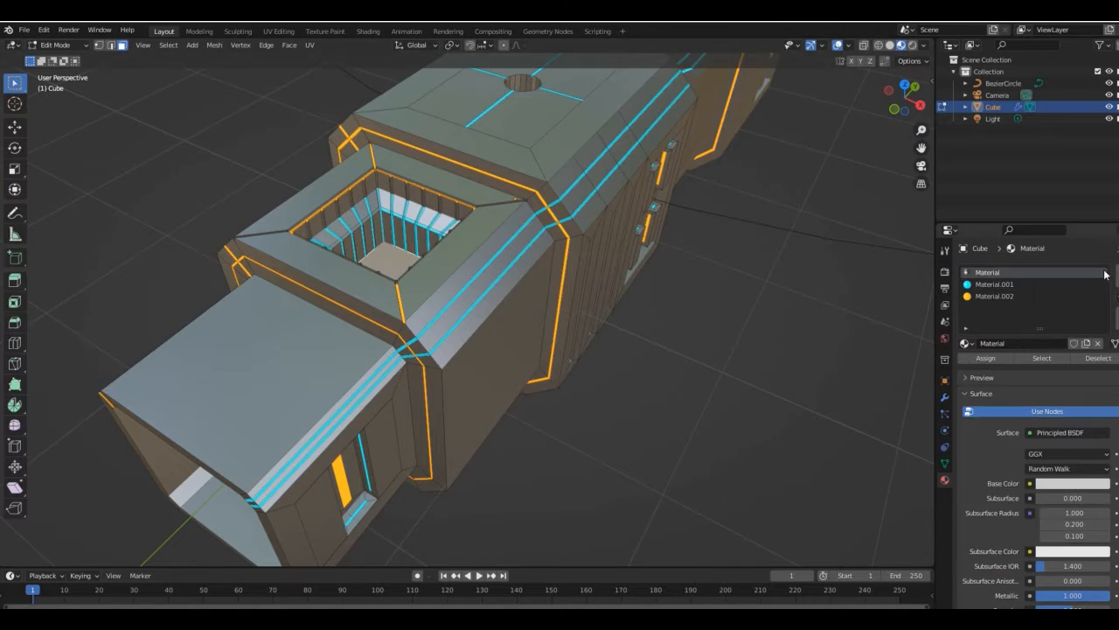
{"action": "left_click", "coordinate": [1115, 273]}
{"action": "left_click", "coordinate": [1025, 343]}
{"action": "left_click", "coordinate": [991, 360]}
{"action": "left_click", "coordinate": [1072, 484]}
{"action": "left_click_drag", "start_coordinate": [1092, 337], "coordinate": [1092, 396]}
{"action": "scroll", "coordinate": [1006, 503], "scroll_direction": "down", "scroll_amount": 1}
{"action": "left_click_drag", "start_coordinate": [1040, 572], "coordinate": [1095, 572]}
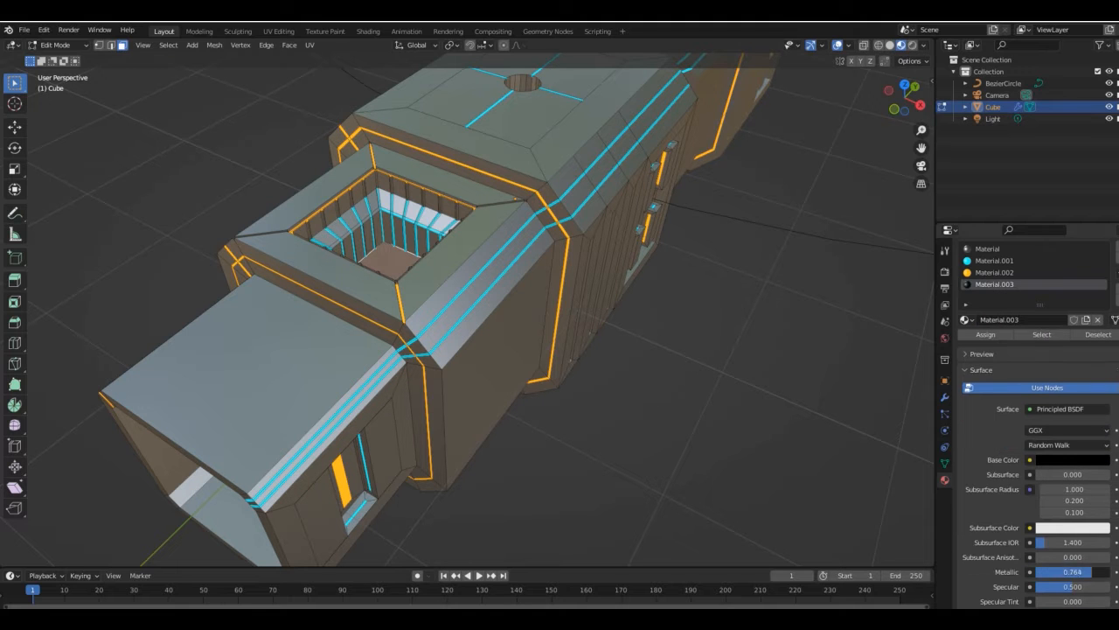
- Check the ring outside edit mode, and change the recess floor material's base color to light grey
{"action": "key", "text": "Tab"}
{"action": "left_click", "coordinate": [894, 110]}
{"action": "left_click_drag", "start_coordinate": [921, 129], "coordinate": [924, 209]}
{"action": "left_click_drag", "start_coordinate": [905, 98], "coordinate": [788, 188]}
{"action": "key", "text": "Tab"}
{"action": "left_click", "coordinate": [436, 272]}
{"action": "left_click", "coordinate": [1074, 460]}
{"action": "left_click_drag", "start_coordinate": [1100, 372], "coordinate": [1100, 302]}
- Try to subdivide and reshape the recess's floor face
{"action": "right_click", "coordinate": [444, 292]}
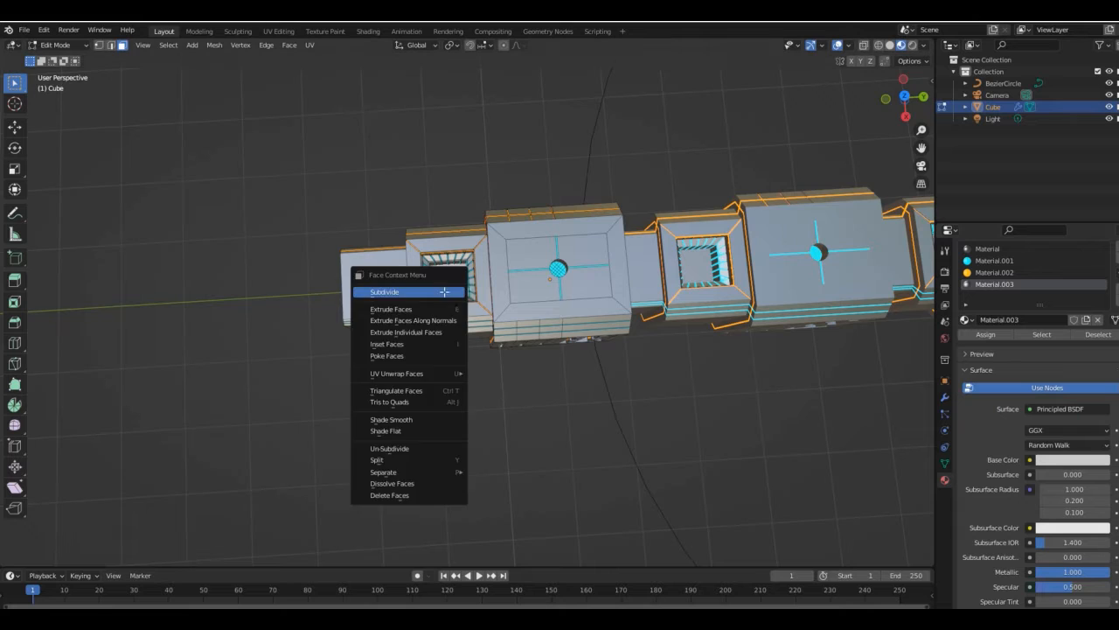
{"action": "left_click", "coordinate": [444, 292]}
{"action": "middle_click_drag", "start_coordinate": [444, 292], "coordinate": [468, 292]}
{"action": "scroll", "coordinate": [367, 206], "scroll_direction": "up", "scroll_amount": 8}
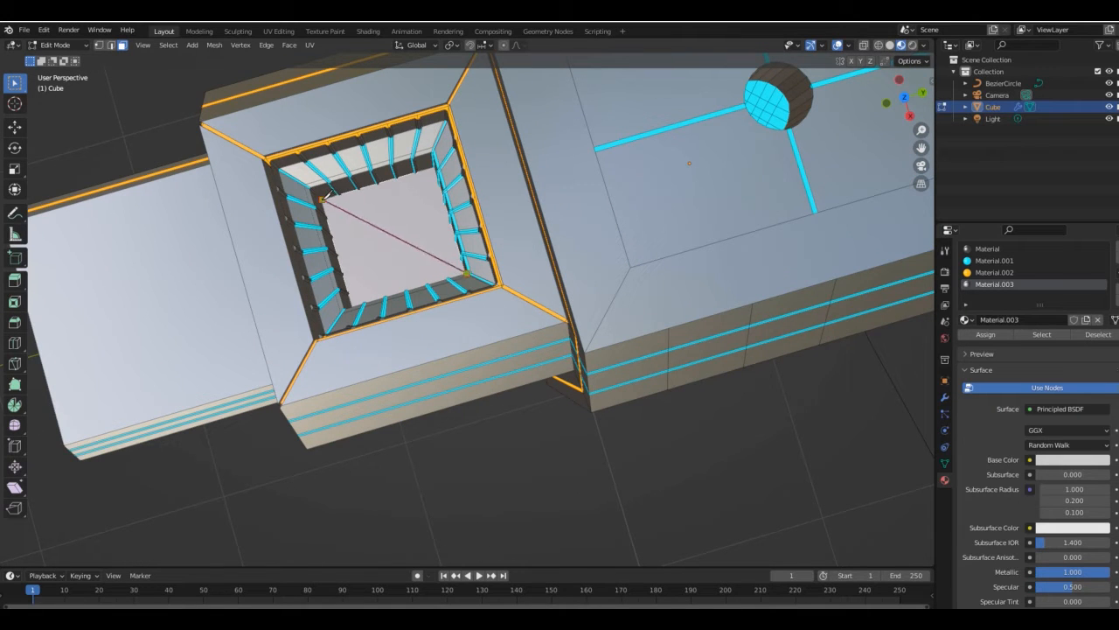
{"action": "left_click", "coordinate": [429, 200]}
{"action": "key", "text": "ctrl+z"}
{"action": "key", "text": "ctrl+z"}
- Select the faces of one lower wall inside the recess and extrude them about 0.58 m across the opening
{"action": "mouse_move", "coordinate": [393, 206]}
{"action": "middle_mouse_down"}
{"action": "mouse_move", "coordinate": [360, 150]}
{"action": "mouse_move", "coordinate": [398, 188]}
{"action": "middle_mouse_up"}
{"action": "left_click", "coordinate": [379, 180]}
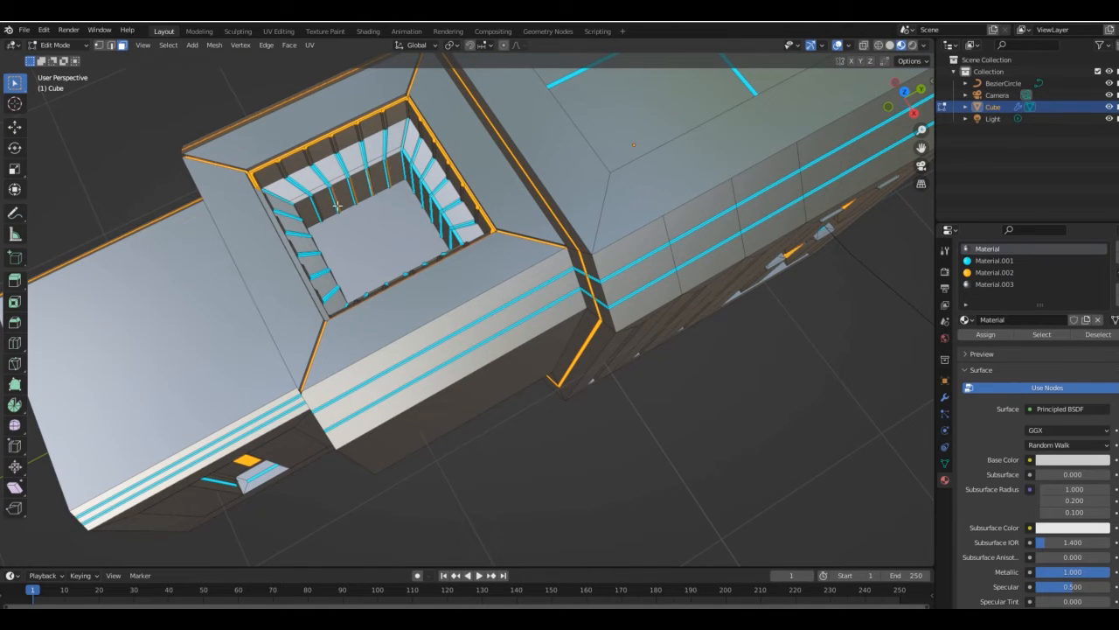
{"action": "left_click", "coordinate": [338, 207], "text": "shift"}
{"action": "middle_click_drag", "start_coordinate": [337, 206], "coordinate": [436, 100]}
{"action": "scroll", "coordinate": [436, 100], "scroll_direction": "up", "scroll_amount": 2}
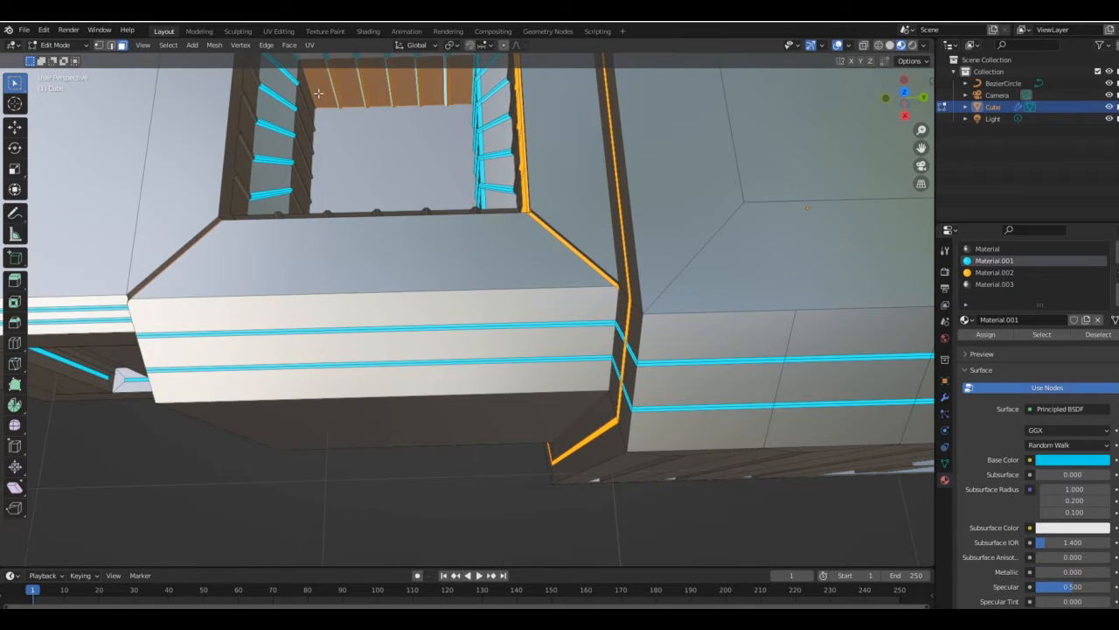
{"action": "key", "text": "KP_7"}
{"action": "key", "text": "e"}
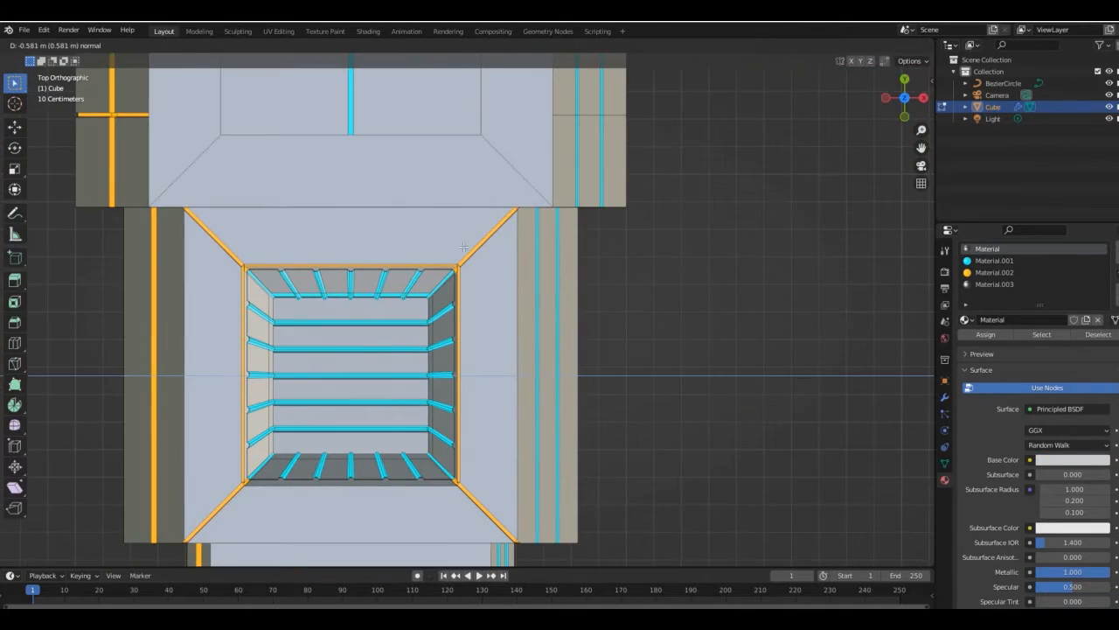
{"action": "left_click", "coordinate": [463, 247]}
- Select the striped faces spanning the recess's floor, and leave edit mode
{"action": "middle_click_drag", "start_coordinate": [463, 248], "coordinate": [519, 154]}
{"action": "left_click_drag", "start_coordinate": [894, 103], "coordinate": [885, 145]}
{"action": "key", "text": "KP_7"}
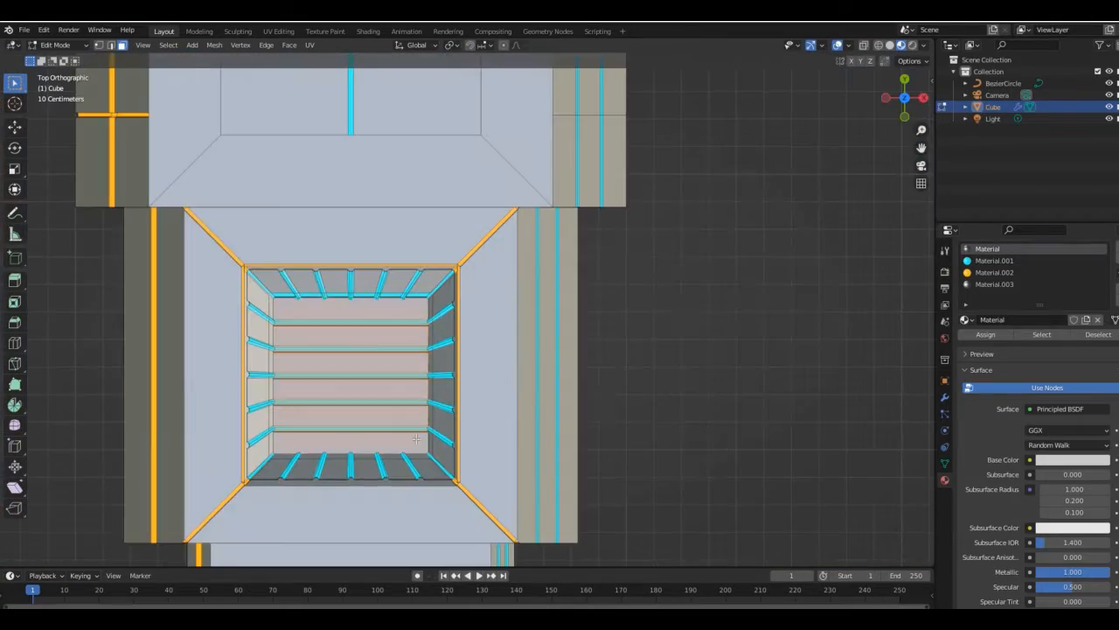
{"action": "left_click_drag", "start_coordinate": [905, 108], "coordinate": [850, 74]}
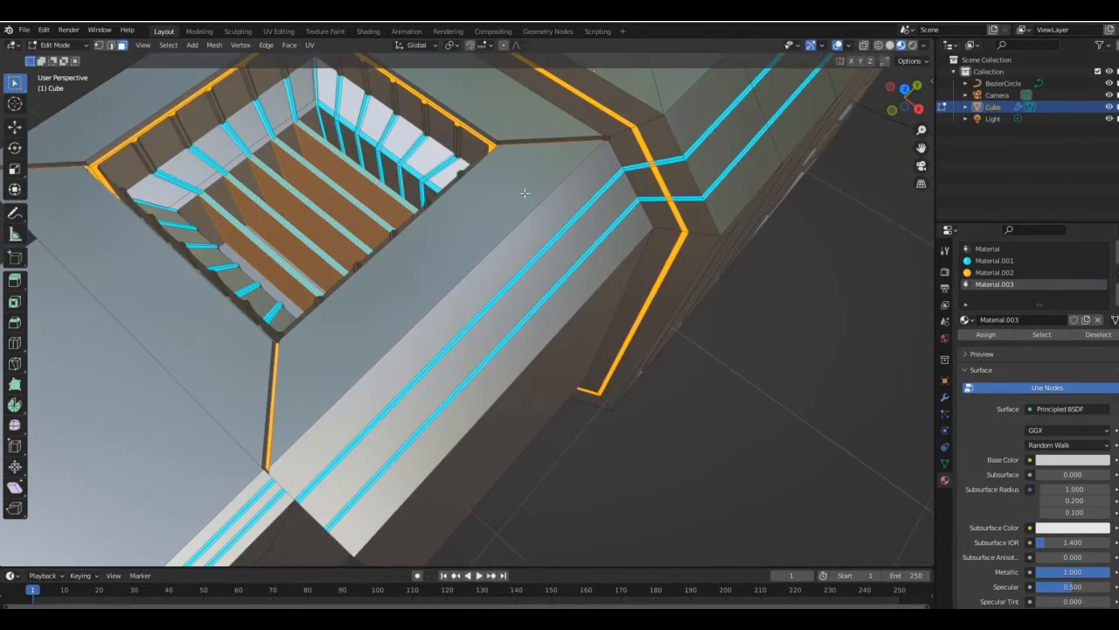
{"action": "left_click", "coordinate": [522, 201]}
{"action": "middle_click_drag", "start_coordinate": [522, 200], "coordinate": [606, 214]}
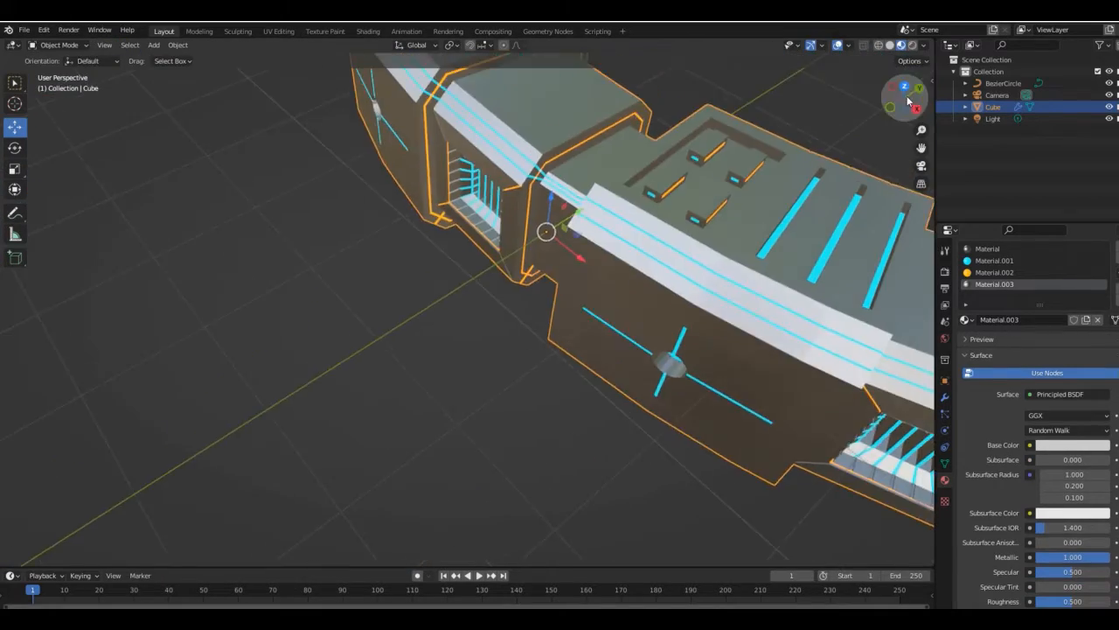
- Switch the render engine to Cycles and preview the ring in rendered viewport shading
{"action": "left_click_drag", "start_coordinate": [901, 105], "coordinate": [899, 91]}
{"action": "left_click", "coordinate": [945, 271]}
{"action": "left_click", "coordinate": [1074, 269]}
{"action": "left_click", "coordinate": [1059, 309]}
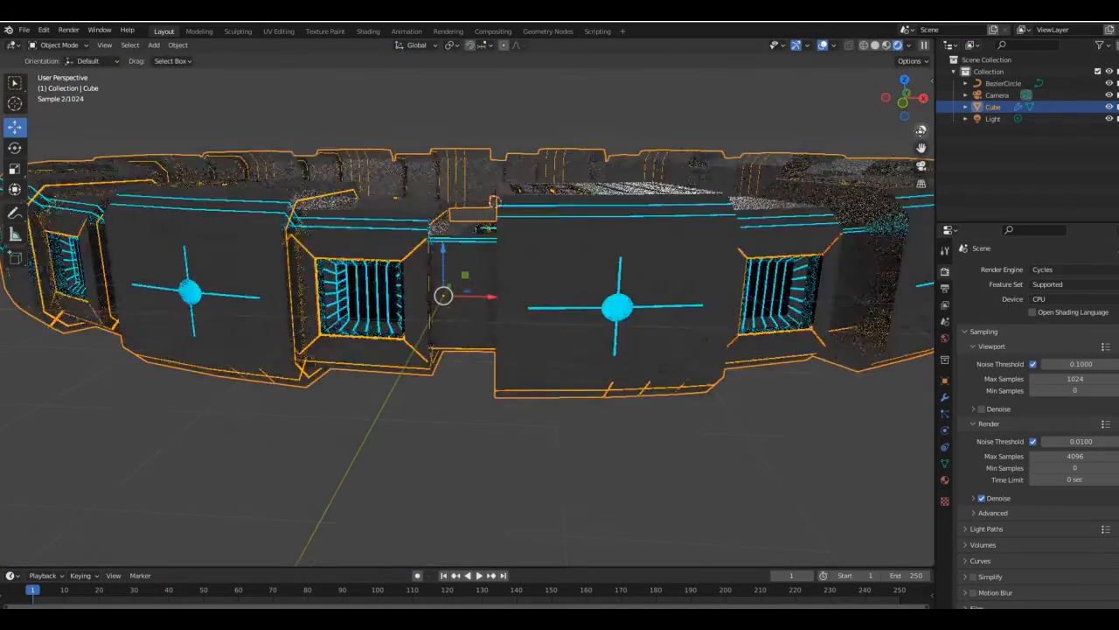
{"action": "scroll", "coordinate": [905, 105], "scroll_direction": "down", "scroll_amount": 1}
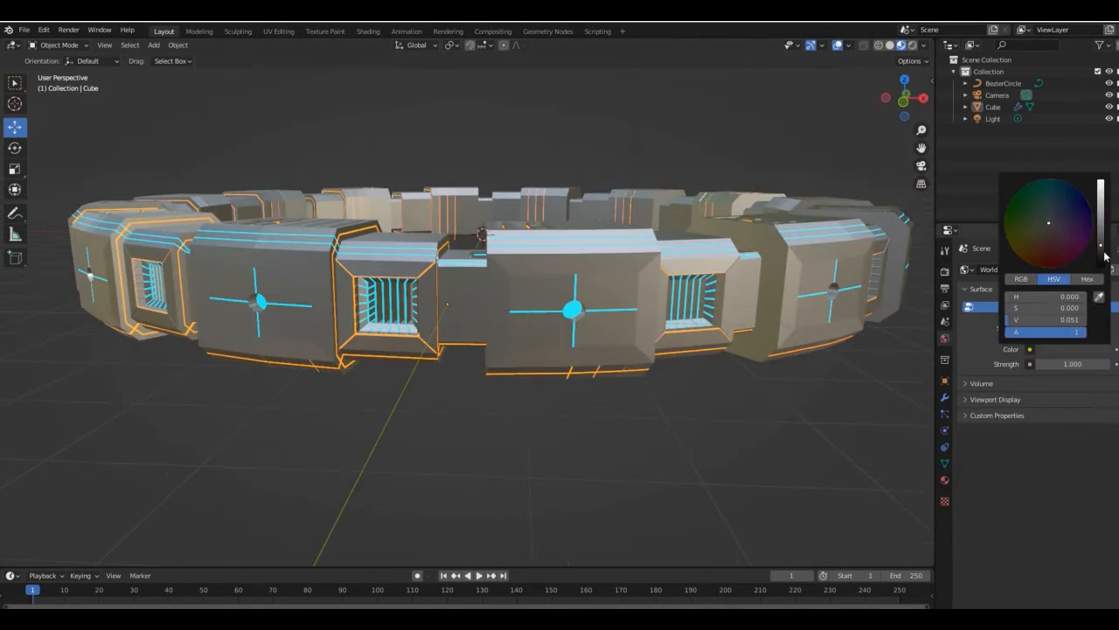
- Set the world background color to black and add a UV sphere at the world origin
{"action": "key", "text": "shift+a"}
{"action": "key", "text": "shift+a"}
{"action": "mouse_move", "coordinate": [317, 263]}
{"action": "left_click", "coordinate": [412, 300]}
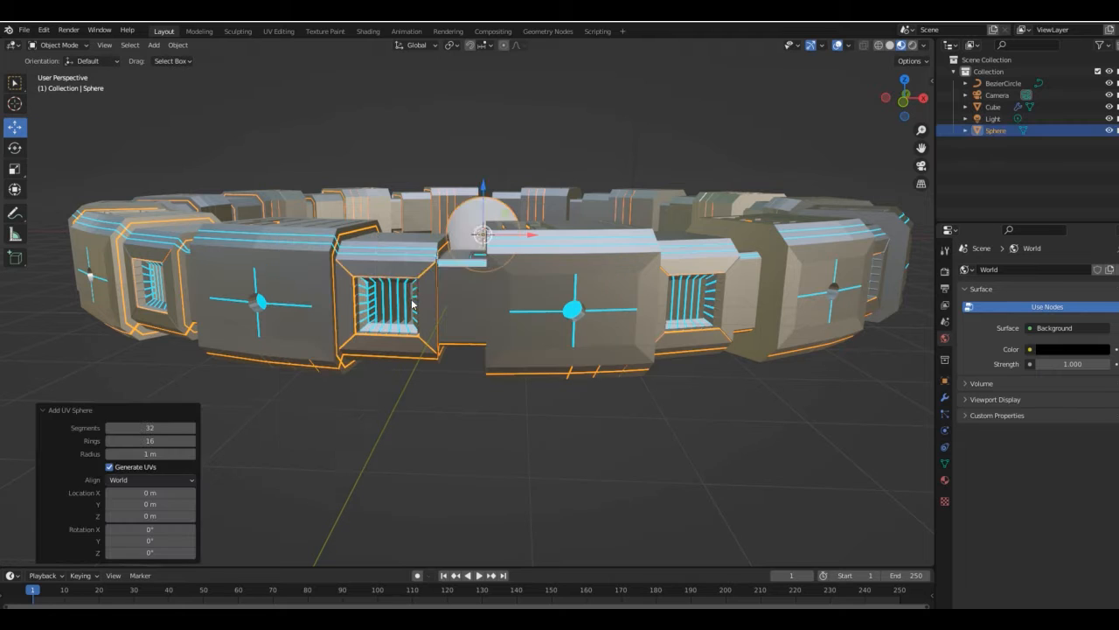
- Shade the UV sphere smooth and scale it up around the ring
{"action": "right_click", "coordinate": [467, 91]}
{"action": "left_click", "coordinate": [467, 91]}
{"action": "key", "text": "s"}
{"action": "left_click", "coordinate": [342, 86]}
{"action": "scroll", "coordinate": [342, 86], "scroll_direction": "down", "scroll_amount": 5}
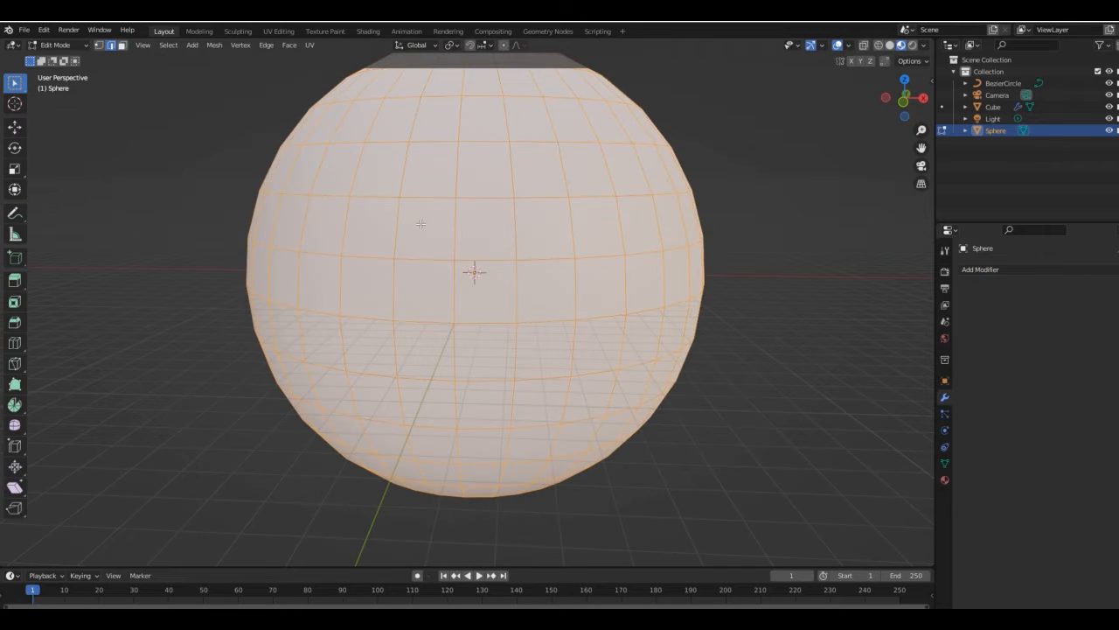
- Try a bevel on all edges of the sphere, 0.0242 m wide with 5 segments and an adjusted profile shape
{"action": "left_click", "coordinate": [412, 220]}
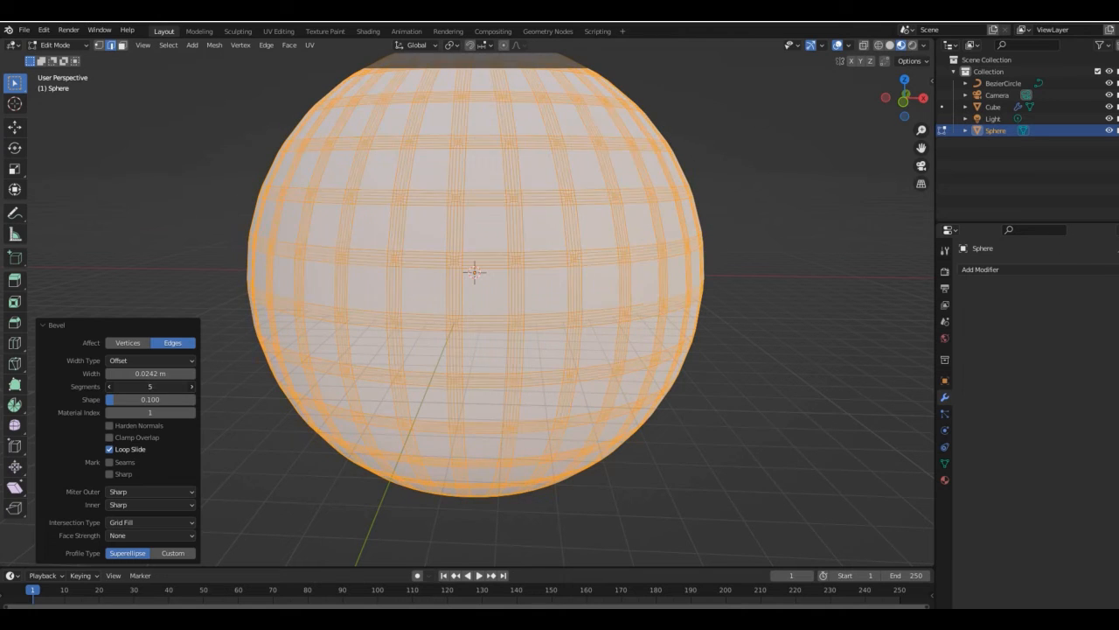
{"action": "left_click_drag", "start_coordinate": [147, 399], "coordinate": [178, 399]}
{"action": "mouse_move", "coordinate": [157, 386]}
{"action": "left_mouse_down"}
{"action": "mouse_move", "coordinate": [185, 386]}
{"action": "mouse_move", "coordinate": [172, 386]}
{"action": "left_mouse_up"}
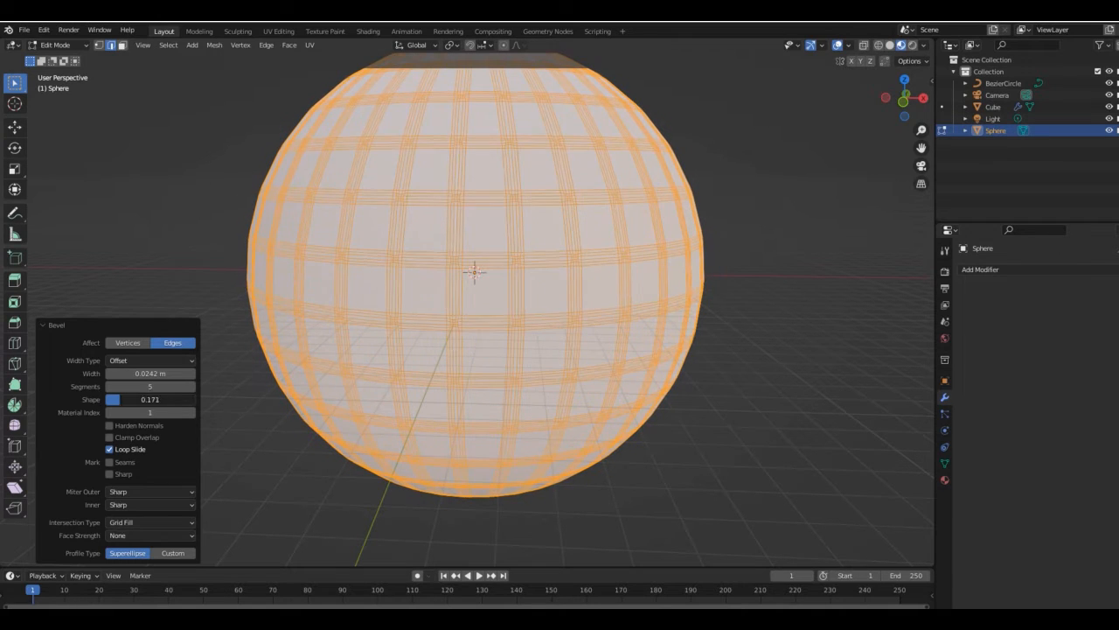
{"action": "scroll", "coordinate": [142, 427], "scroll_direction": "down", "scroll_amount": 2}
- Subdivide the whole sphere mesh and leave edit mode
{"action": "right_click", "coordinate": [510, 162]}
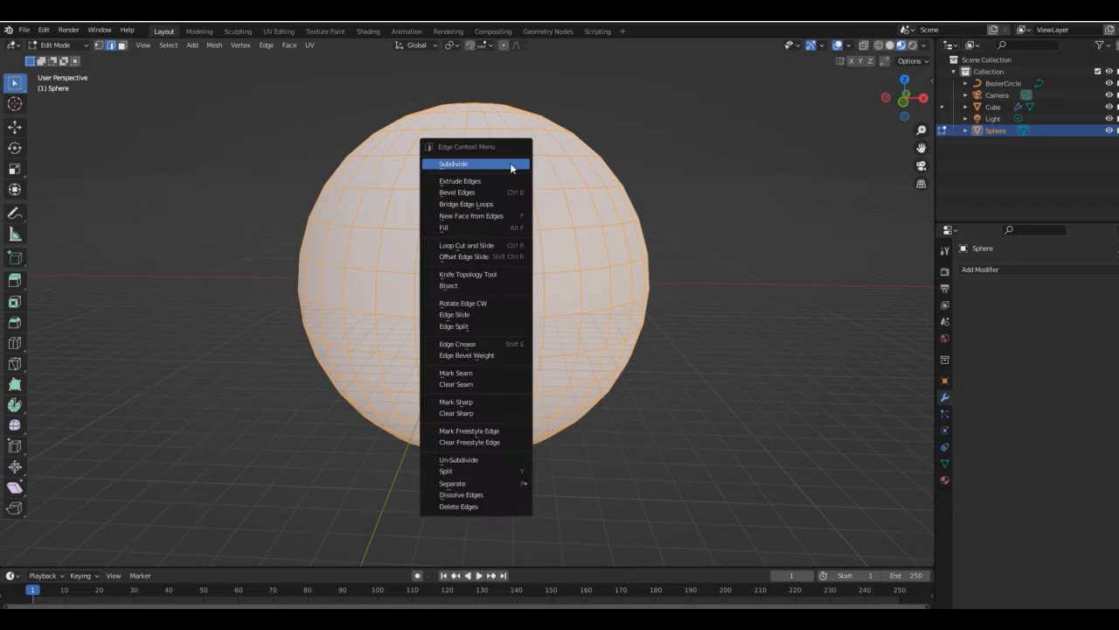
{"action": "left_click", "coordinate": [510, 163]}
{"action": "key", "text": "Tab"}
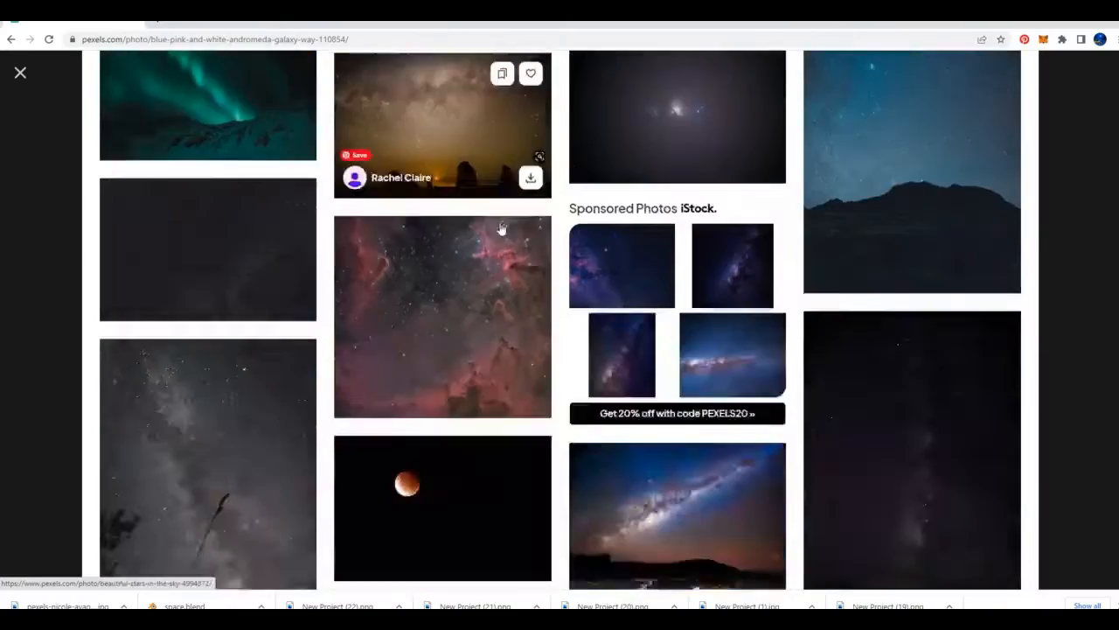
{"action": "scroll", "coordinate": [502, 228], "scroll_direction": "up", "scroll_amount": 15}
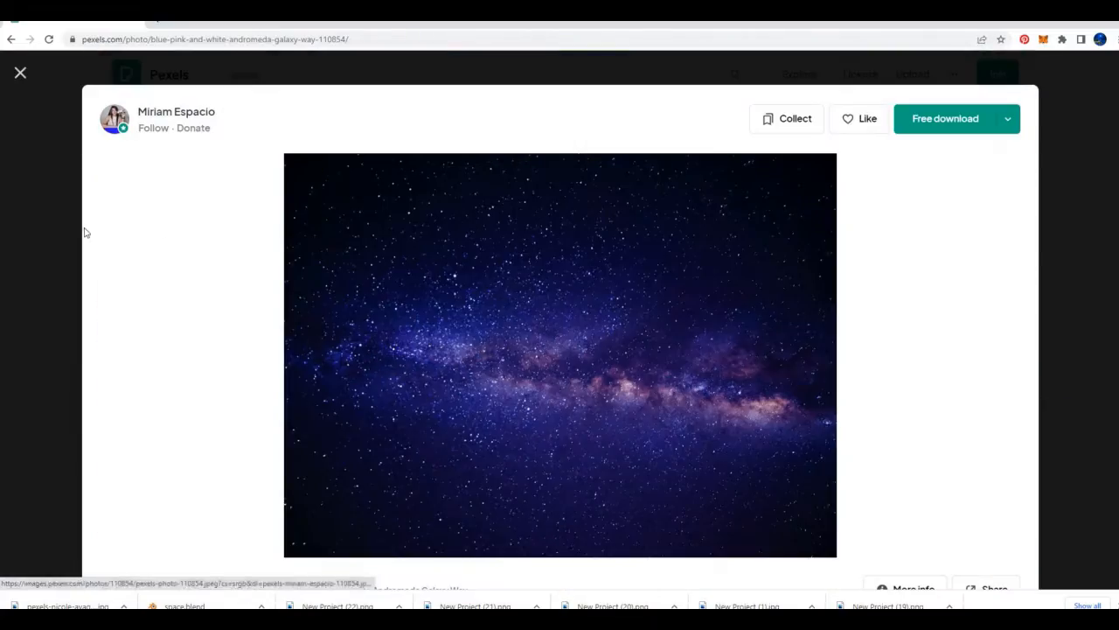
- Switch to Pexels in the browser, search for "moon texture" and look through the photos for a suitable surface image
{"action": "left_click", "coordinate": [83, 230]}
{"action": "type", "text": "moon texture"}
{"action": "key", "text": "Return"}
{"action": "scroll", "coordinate": [594, 271], "scroll_direction": "down", "scroll_amount": 10}
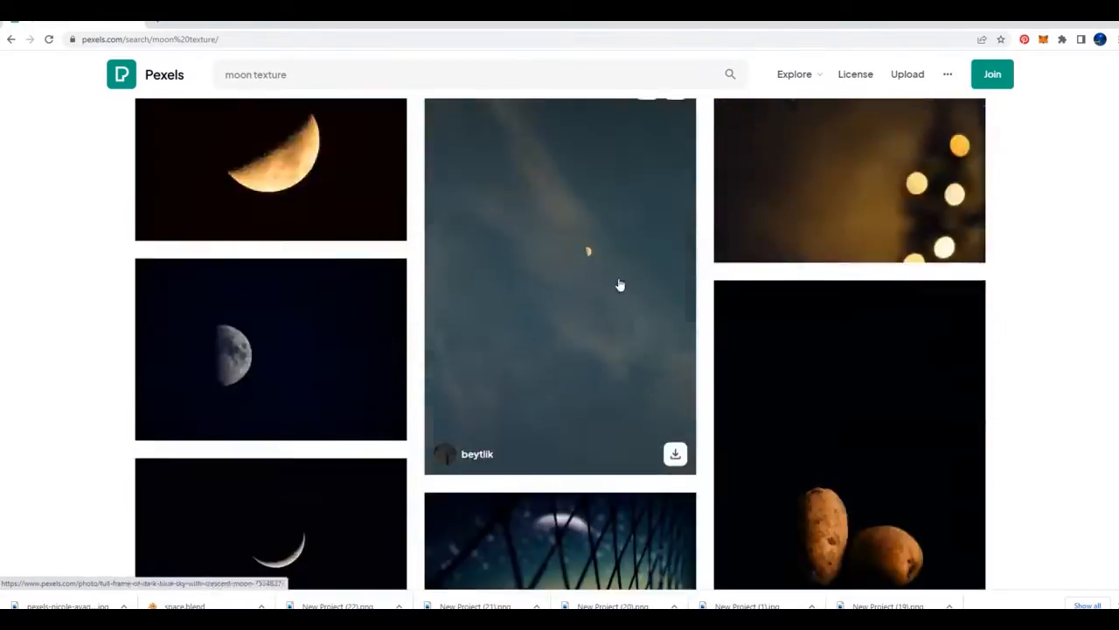
{"action": "scroll", "coordinate": [560, 263], "scroll_direction": "down", "scroll_amount": 10}
{"action": "scroll", "coordinate": [548, 327], "scroll_direction": "up", "scroll_amount": 8}
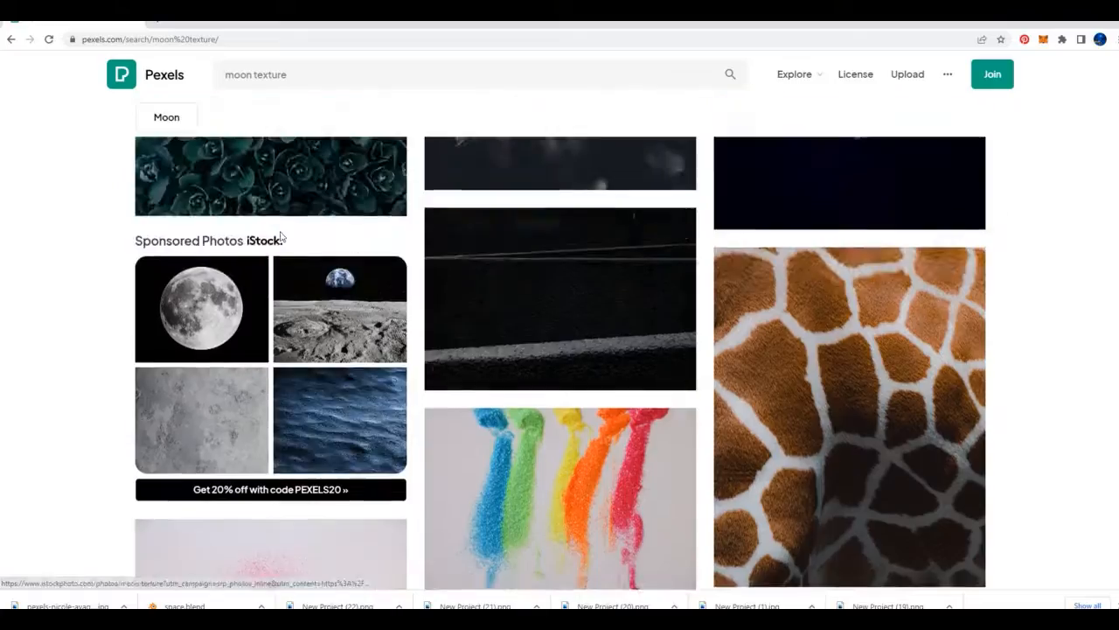
- Search Pexels for "space" and download the photo of a small galaxy among stars
{"action": "triple_click", "coordinate": [220, 75]}
{"action": "type", "text": "spa"}
{"action": "left_click", "coordinate": [241, 107]}
{"action": "scroll", "coordinate": [310, 419], "scroll_direction": "down", "scroll_amount": 12}
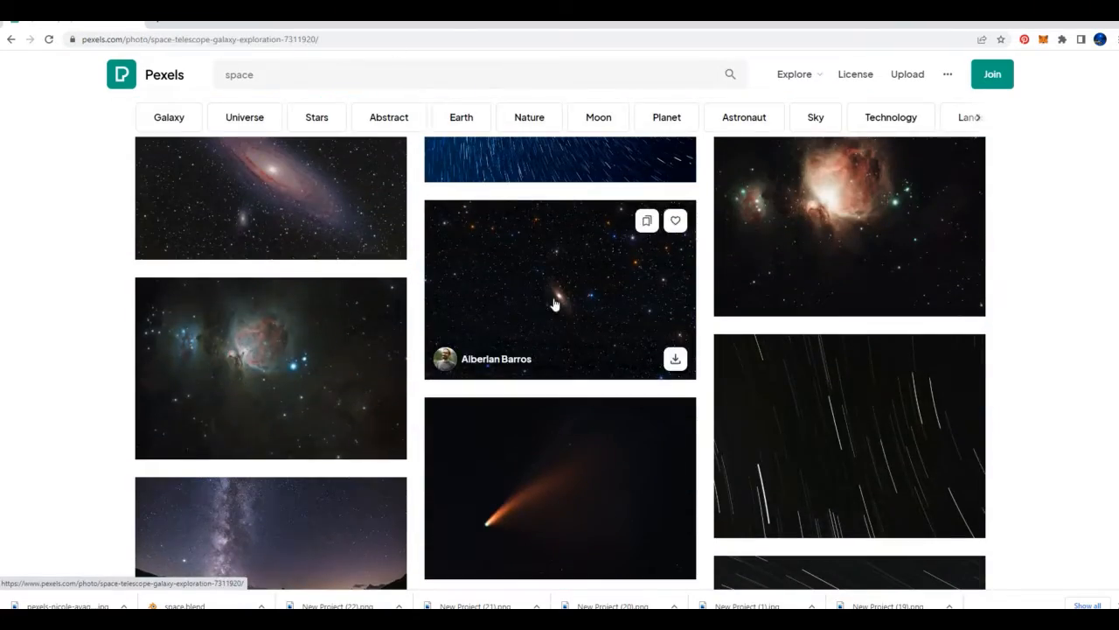
{"action": "left_click", "coordinate": [554, 304]}
{"action": "scroll", "coordinate": [647, 355], "scroll_direction": "down", "scroll_amount": 10}
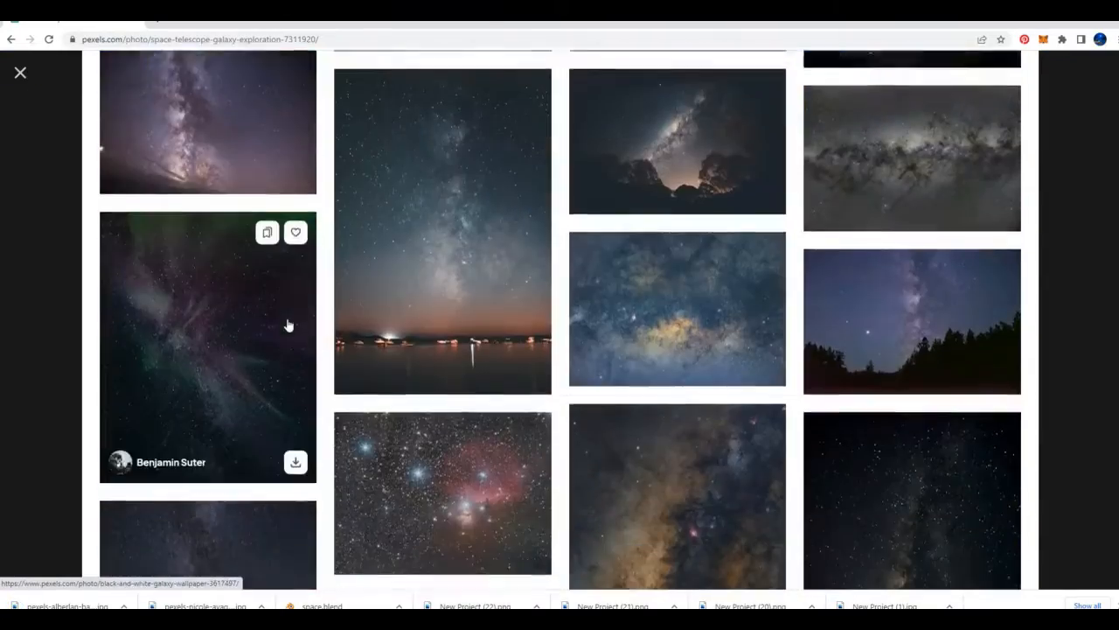
- Open the upright Milky Way starry sky photo from the related images and download it
{"action": "scroll", "coordinate": [287, 326], "scroll_direction": "down", "scroll_amount": 5}
{"action": "left_click", "coordinate": [865, 267]}
{"action": "left_click", "coordinate": [1007, 120]}
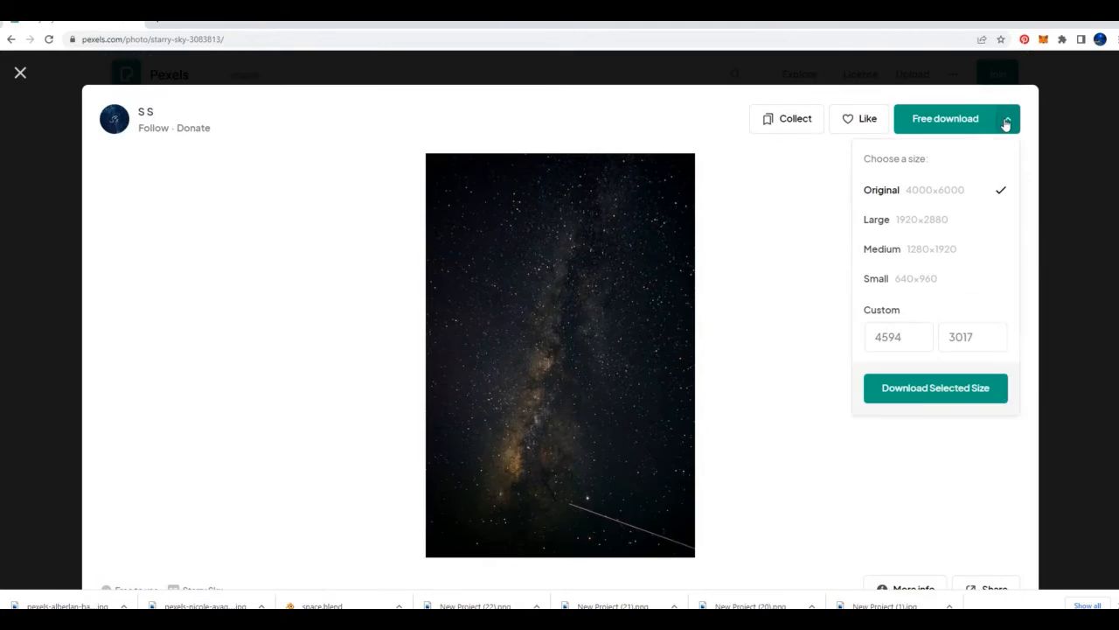
{"action": "scroll", "coordinate": [752, 362], "scroll_direction": "down", "scroll_amount": 5}
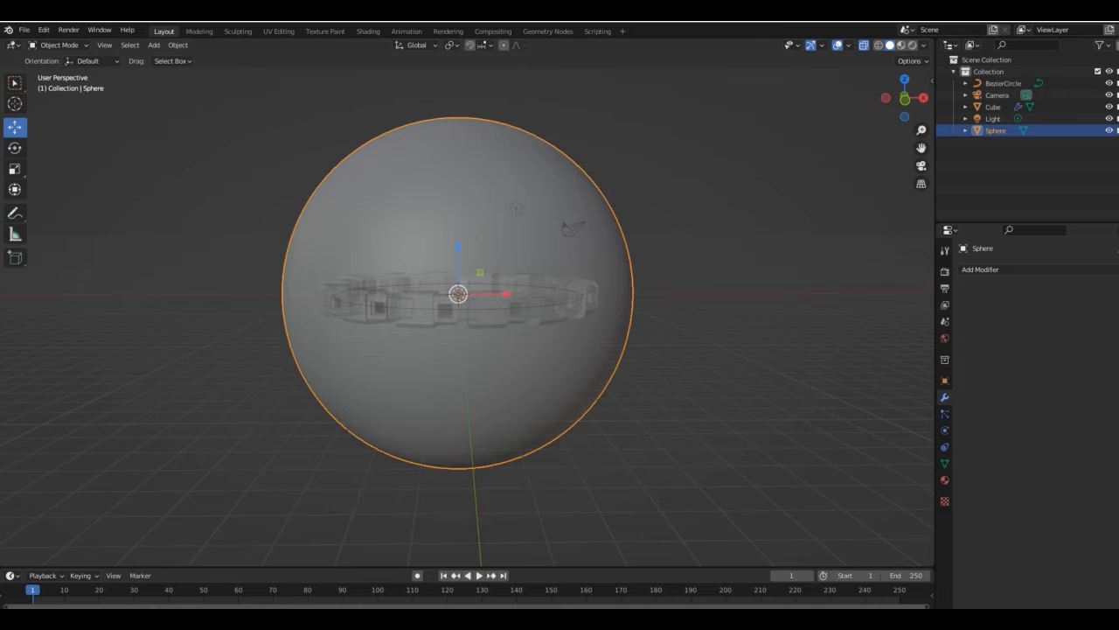
- Switch back to Blender, save the file as spaceship and give the sphere a new material with an Image Texture base color
{"action": "key", "text": "ctrl+s"}
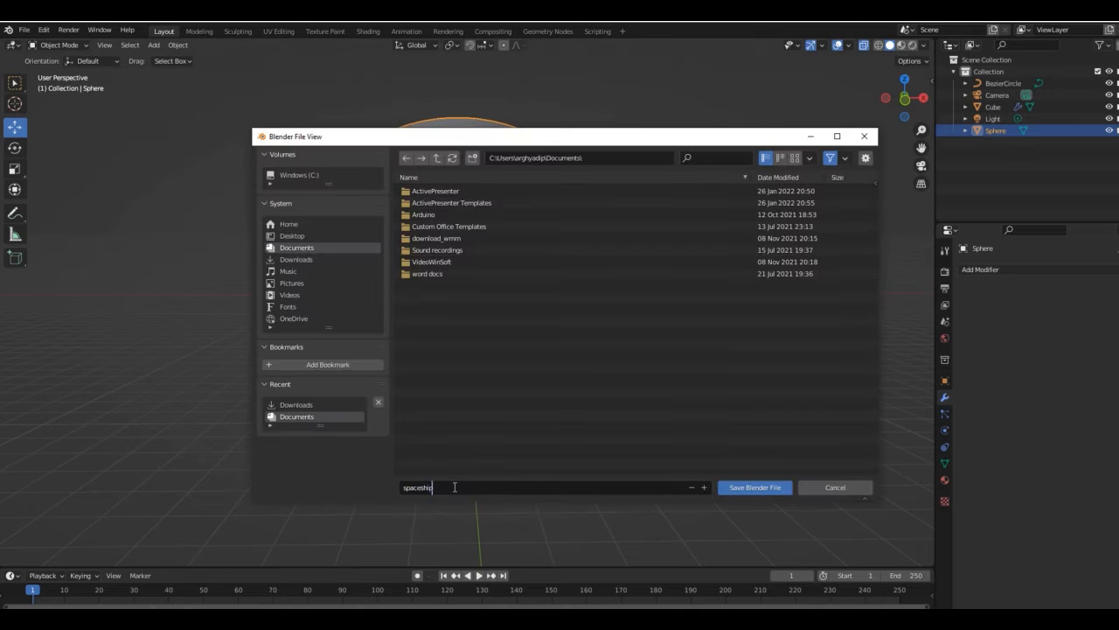
{"action": "key", "text": "Return"}
{"action": "left_click", "coordinate": [1029, 319]}
{"action": "left_click", "coordinate": [1030, 444]}
{"action": "left_click", "coordinate": [769, 346]}
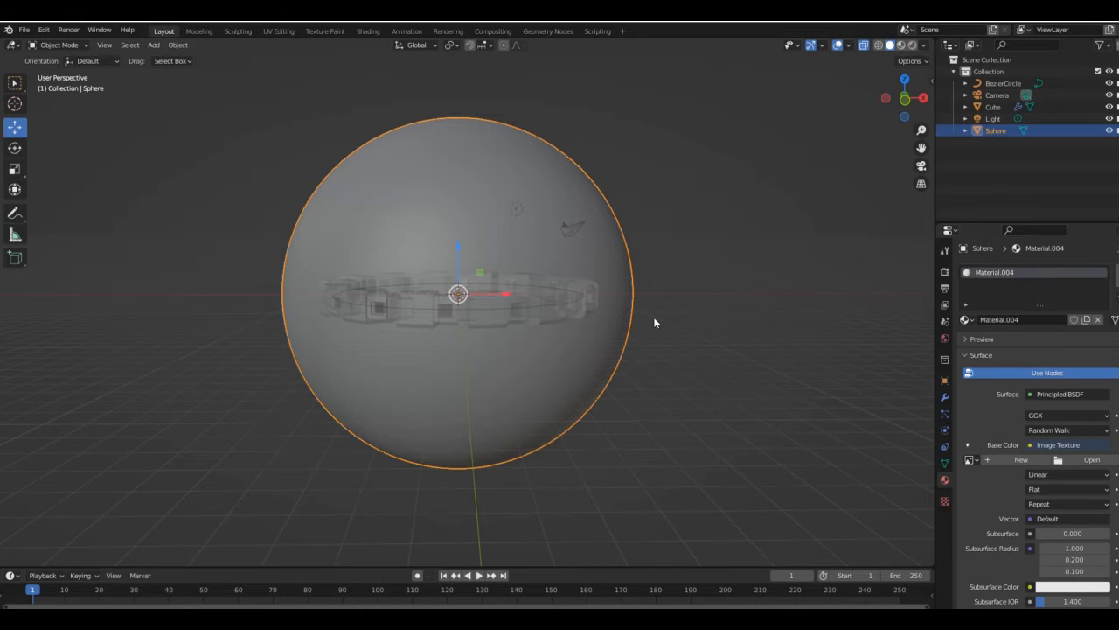
- Load the downloaded blue starry sky image as the sphere's texture, preview the material and set Metallic to 1.0
{"action": "left_click", "coordinate": [1092, 459]}
{"action": "scroll", "coordinate": [432, 416], "scroll_direction": "down", "scroll_amount": 20}
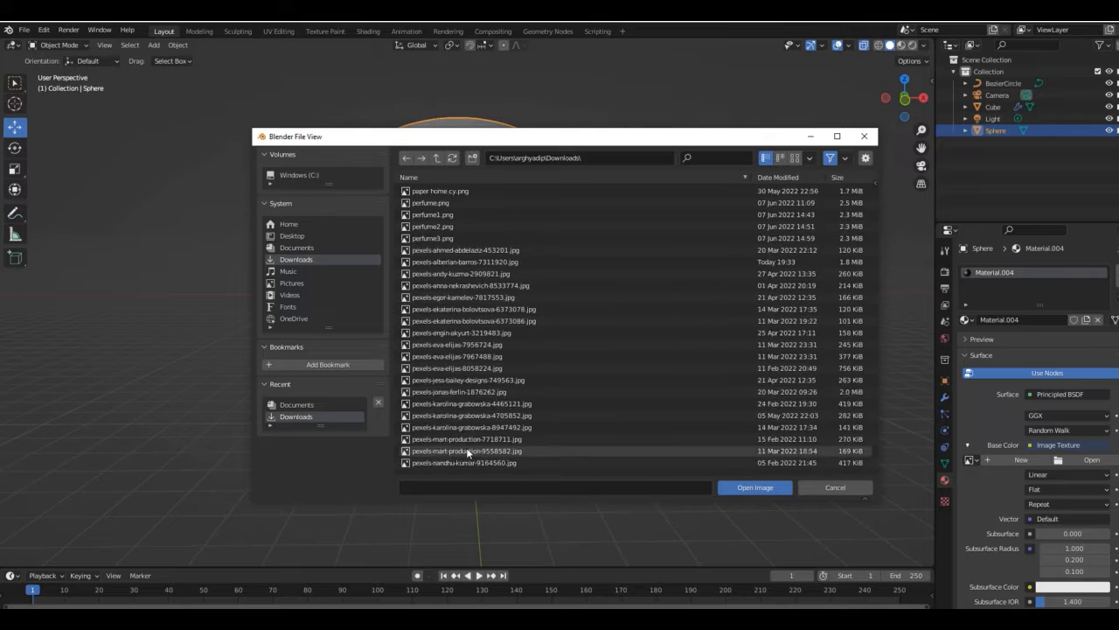
{"action": "double_click", "coordinate": [466, 447]}
{"action": "left_click", "coordinate": [901, 46]}
{"action": "scroll", "coordinate": [1007, 530], "scroll_direction": "down", "scroll_amount": 5}
{"action": "left_click_drag", "start_coordinate": [1043, 464], "coordinate": [1111, 463]}
- Add the downloaded Milky Way photo from the Downloads folder to the scene as a reference image
{"action": "key", "text": "shift+a"}
{"action": "mouse_move", "coordinate": [447, 323]}
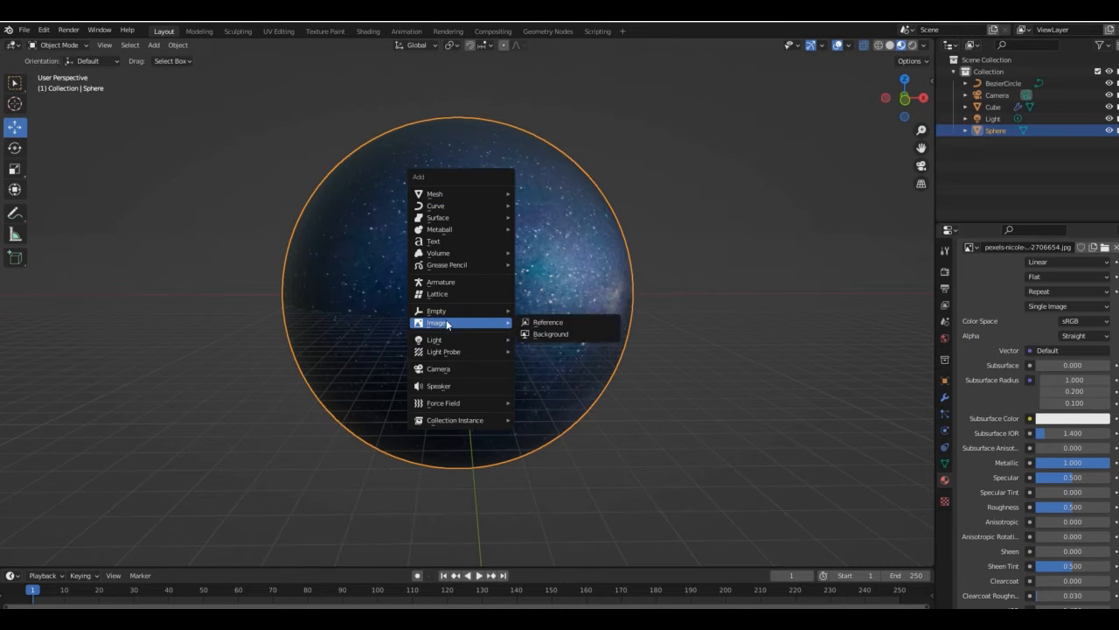
{"action": "left_click", "coordinate": [542, 323]}
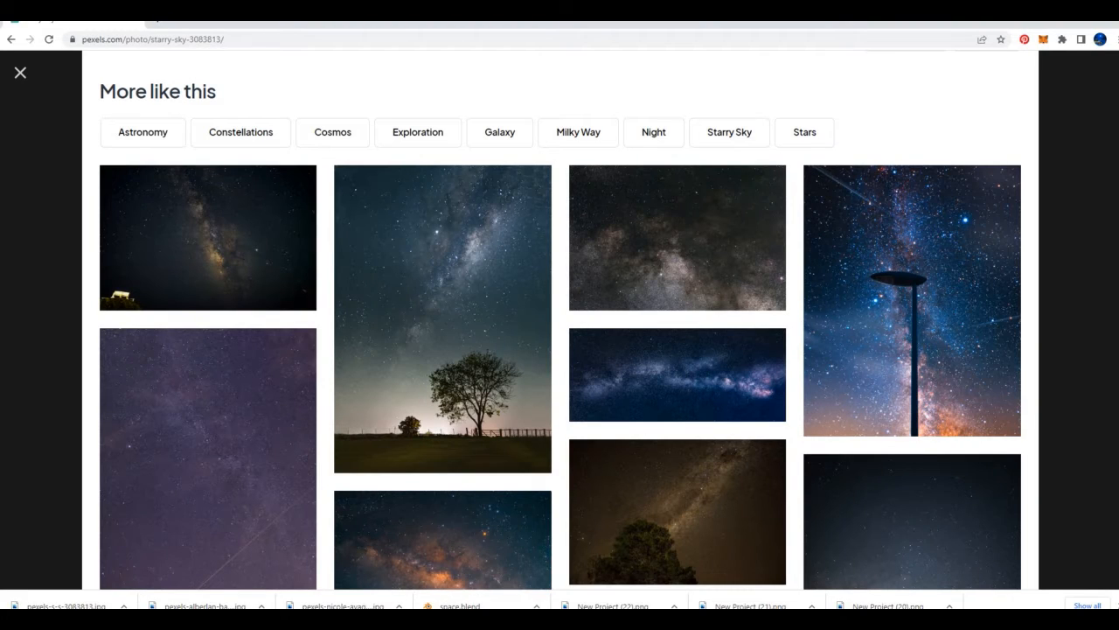
{"action": "mouse_move", "coordinate": [566, 617]}
{"action": "left_click", "coordinate": [612, 592]}
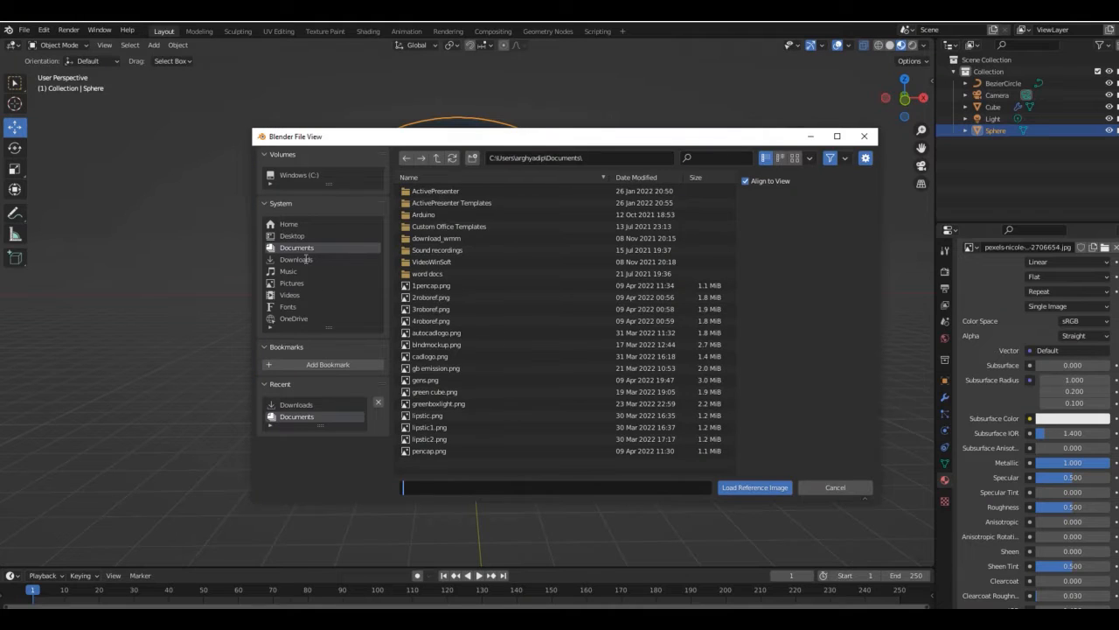
{"action": "left_click", "coordinate": [305, 260]}
{"action": "double_click", "coordinate": [466, 368]}
- Move the reference image about 20.9 m along Y behind the sphere and scale it up
{"action": "scroll", "coordinate": [710, 296], "scroll_direction": "down", "scroll_amount": 3}
{"action": "left_click_drag", "start_coordinate": [905, 99], "coordinate": [757, 144]}
{"action": "left_click_drag", "start_coordinate": [599, 289], "coordinate": [766, 264]}
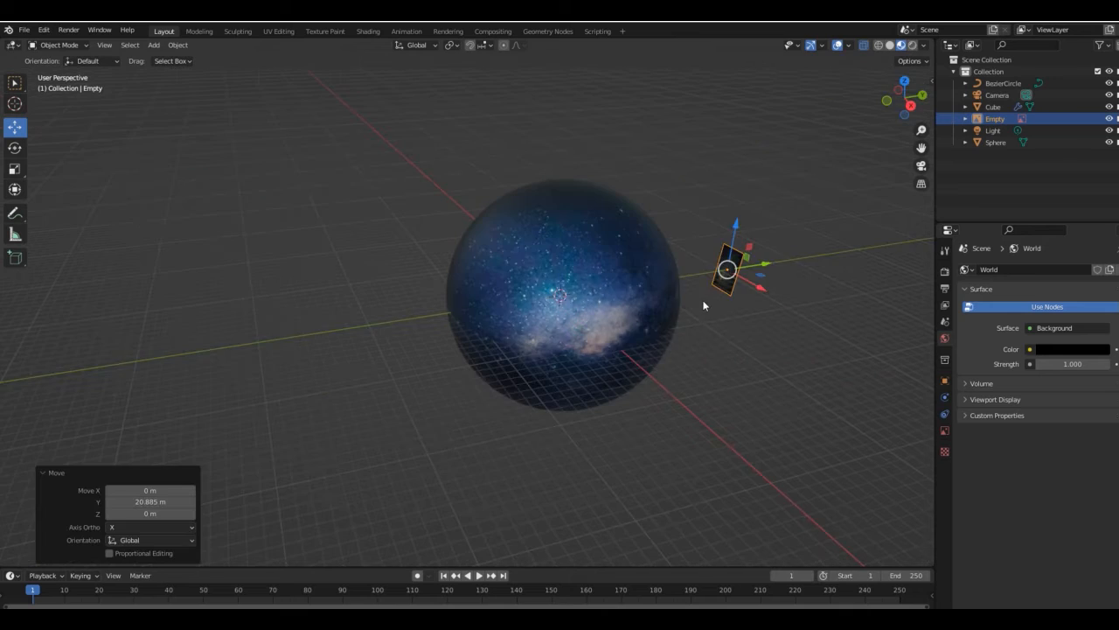
{"action": "key", "text": "KP_1"}
{"action": "key", "text": "s"}
{"action": "left_click", "coordinate": [125, 207]}
{"action": "left_click", "coordinate": [148, 201]}
- Scale down the ring, sphere and light together from the top view and move them forward along Y
{"action": "left_click_drag", "start_coordinate": [905, 99], "coordinate": [873, 156]}
{"action": "left_click", "coordinate": [571, 202]}
{"action": "left_click_drag", "start_coordinate": [898, 117], "coordinate": [920, 119]}
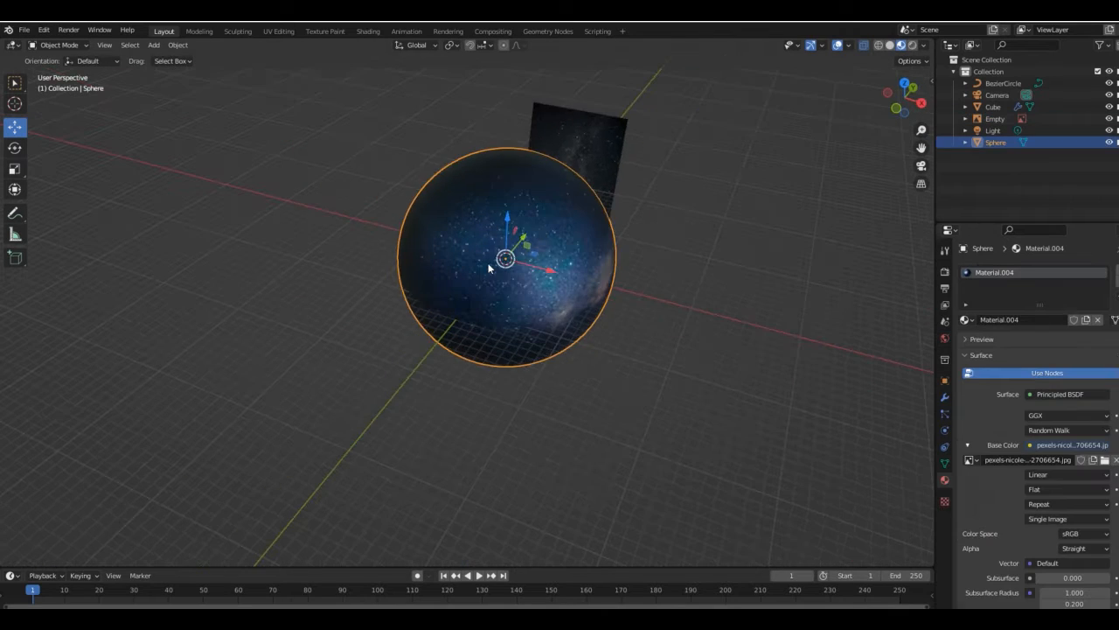
{"action": "left_click", "coordinate": [583, 131]}
{"action": "left_click", "coordinate": [905, 83]}
{"action": "left_click_drag", "start_coordinate": [297, 83], "coordinate": [956, 211]}
{"action": "key", "text": "s"}
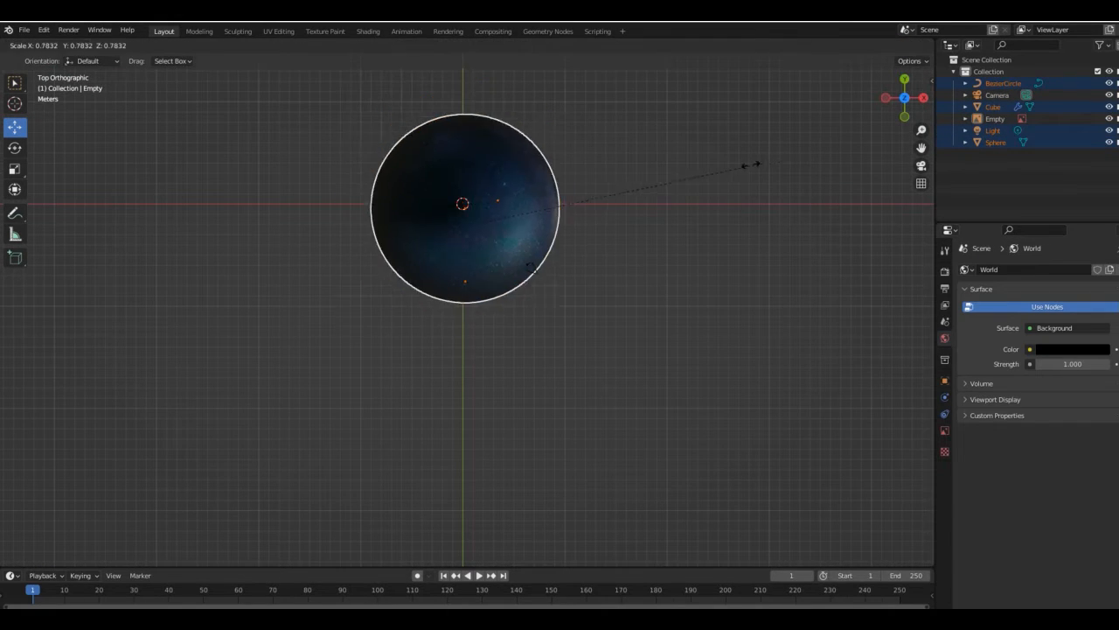
{"action": "left_click", "coordinate": [659, 177]}
{"action": "left_click_drag", "start_coordinate": [905, 99], "coordinate": [876, 61]}
{"action": "left_click_drag", "start_coordinate": [513, 203], "coordinate": [432, 396]}
- Slide the sphere about 13 m forward along Y, clear of the ring, and move the ring back along Y
{"action": "left_click", "coordinate": [891, 45]}
{"action": "left_click", "coordinate": [902, 45]}
{"action": "left_click", "coordinate": [513, 274]}
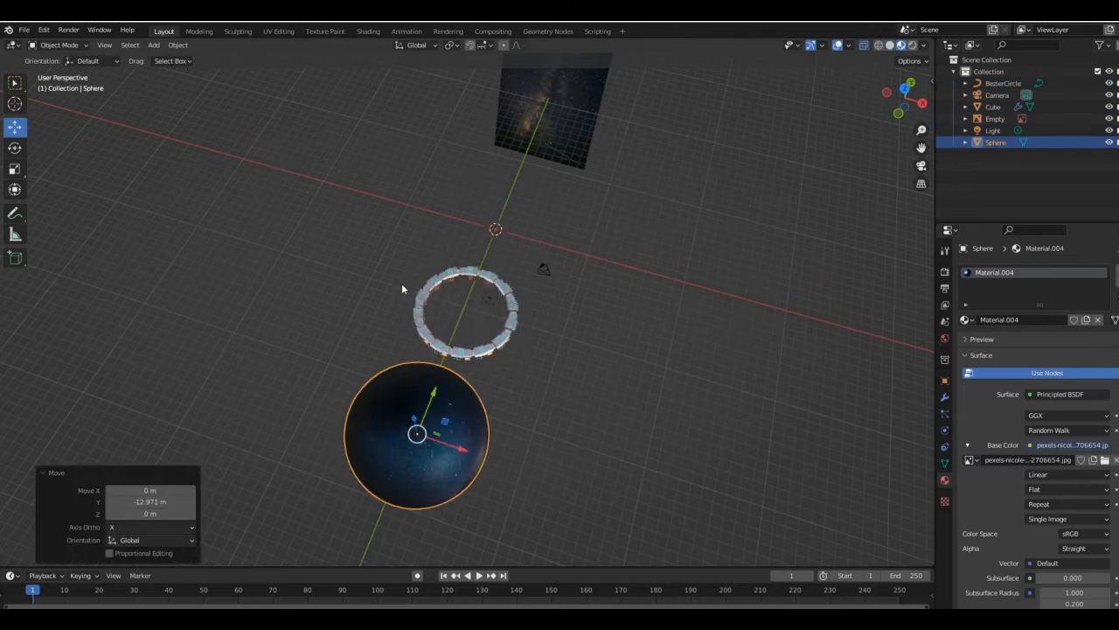
{"action": "left_click_drag", "start_coordinate": [402, 258], "coordinate": [527, 348]}
{"action": "left_click_drag", "start_coordinate": [481, 282], "coordinate": [494, 194]}
{"action": "left_click_drag", "start_coordinate": [546, 251], "coordinate": [543, 250]}
- Move the sphere about 23.3 m back along Y behind the ring and show the scene in rendered shading
{"action": "left_click", "coordinate": [385, 433]}
{"action": "left_click_drag", "start_coordinate": [433, 395], "coordinate": [526, 161]}
{"action": "left_click_drag", "start_coordinate": [905, 99], "coordinate": [924, 53]}
{"action": "scroll", "coordinate": [906, 100], "scroll_direction": "up", "scroll_amount": 4}
{"action": "left_click_drag", "start_coordinate": [907, 100], "coordinate": [917, 92]}
{"action": "left_click", "coordinate": [912, 45]}
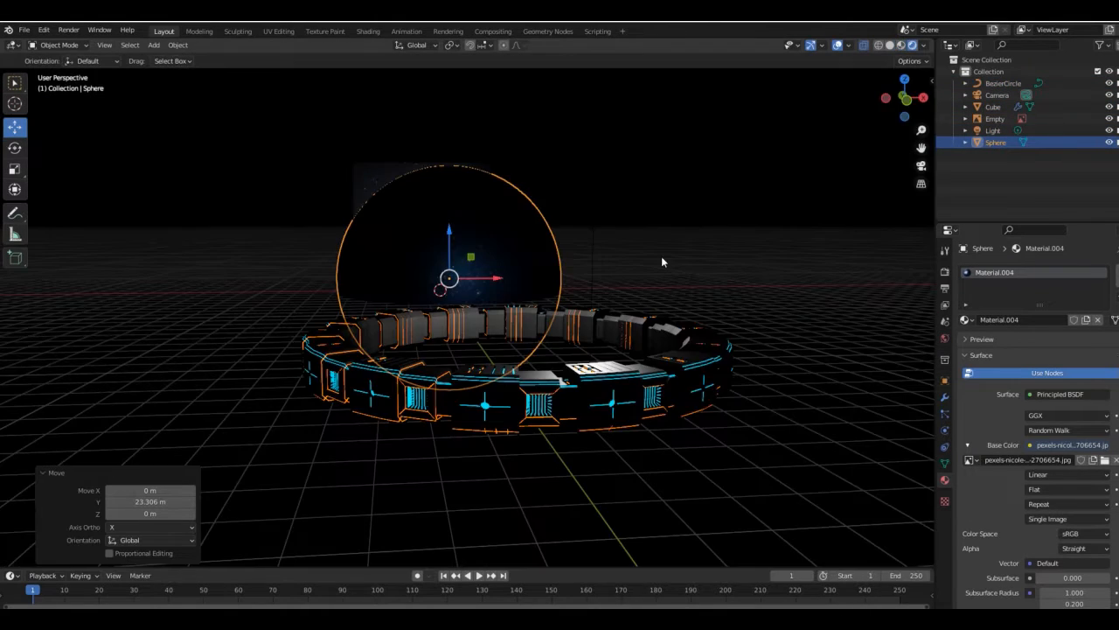
- Hide the reference image and change the light to a Sun with strength 10
{"action": "left_click", "coordinate": [1109, 119]}
{"action": "key", "text": "shift+a"}
{"action": "left_click", "coordinate": [992, 131]}
{"action": "left_click", "coordinate": [944, 430]}
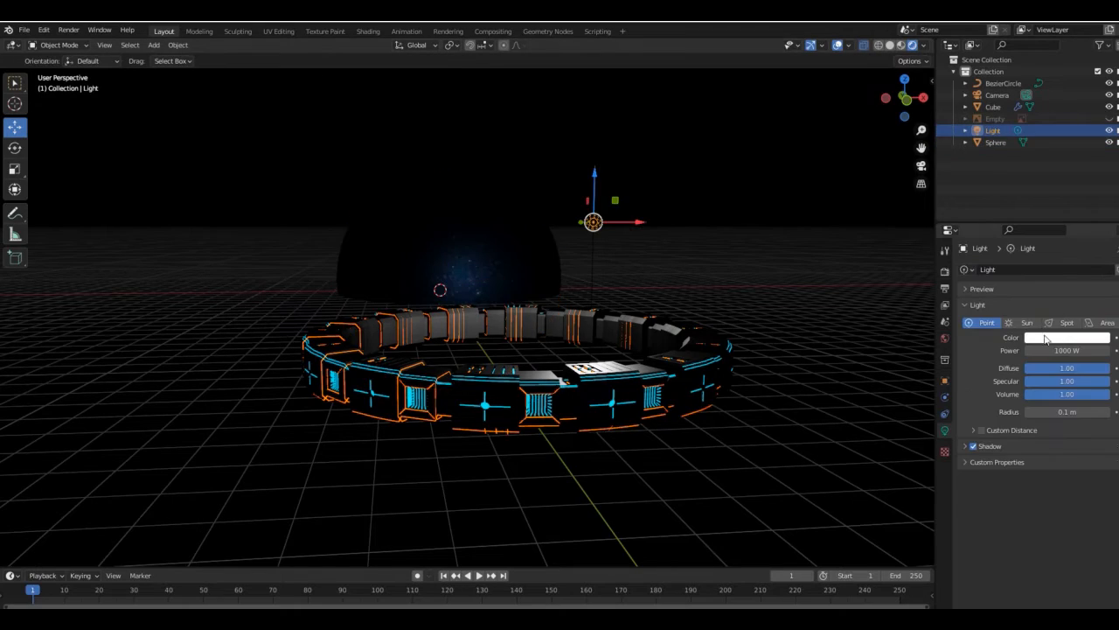
{"action": "left_click", "coordinate": [1026, 323]}
{"action": "left_click", "coordinate": [1068, 351]}
{"action": "type", "text": "10"}
{"action": "key", "text": "Return"}
- Tilt the ring and its curve together about the Y axis and by about -4.7° about the X axis
{"action": "mouse_move", "coordinate": [906, 98]}
{"action": "left_mouse_down"}
{"action": "mouse_move", "coordinate": [885, 103]}
{"action": "mouse_move", "coordinate": [909, 109]}
{"action": "mouse_move", "coordinate": [906, 98]}
{"action": "left_mouse_up"}
{"action": "scroll", "coordinate": [881, 106], "scroll_direction": "up", "scroll_amount": 3}
{"action": "left_click", "coordinate": [822, 158]}
{"action": "left_click_drag", "start_coordinate": [647, 524], "coordinate": [424, 376]}
{"action": "key", "text": "r"}
{"action": "key", "text": "y"}
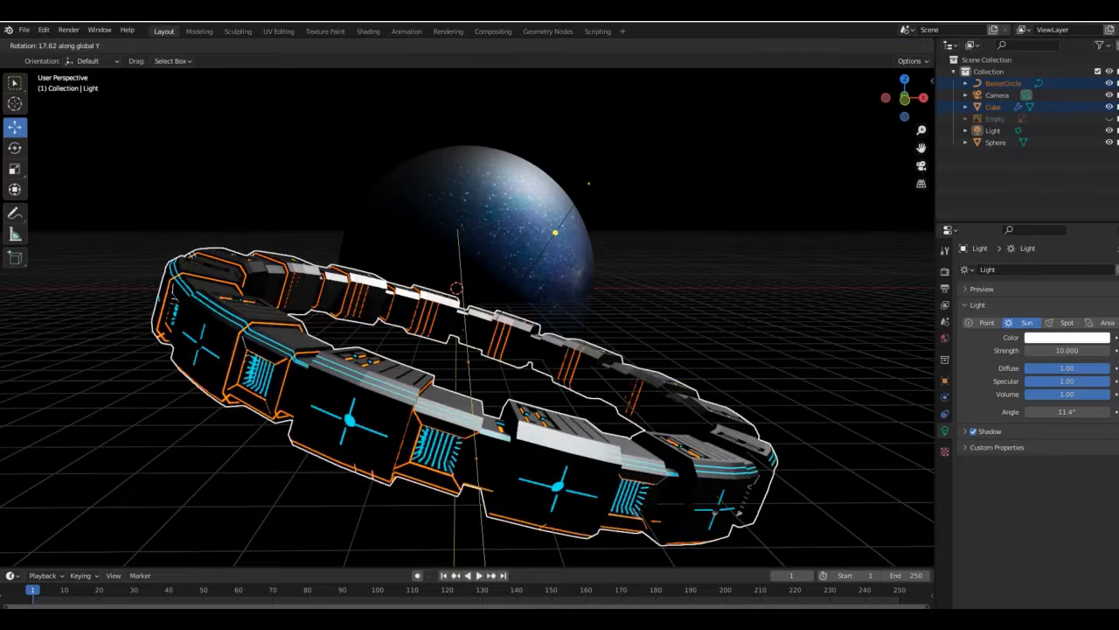
{"action": "left_click", "coordinate": [444, 334]}
{"action": "key", "text": "r"}
{"action": "key", "text": "x"}
{"action": "left_click", "coordinate": [530, 389]}
{"action": "mouse_move", "coordinate": [921, 148]}
{"action": "left_mouse_down"}
{"action": "mouse_move", "coordinate": [914, 109]}
{"action": "mouse_move", "coordinate": [920, 154]}
{"action": "left_mouse_up"}
{"action": "left_click_drag", "start_coordinate": [909, 100], "coordinate": [917, 106]}
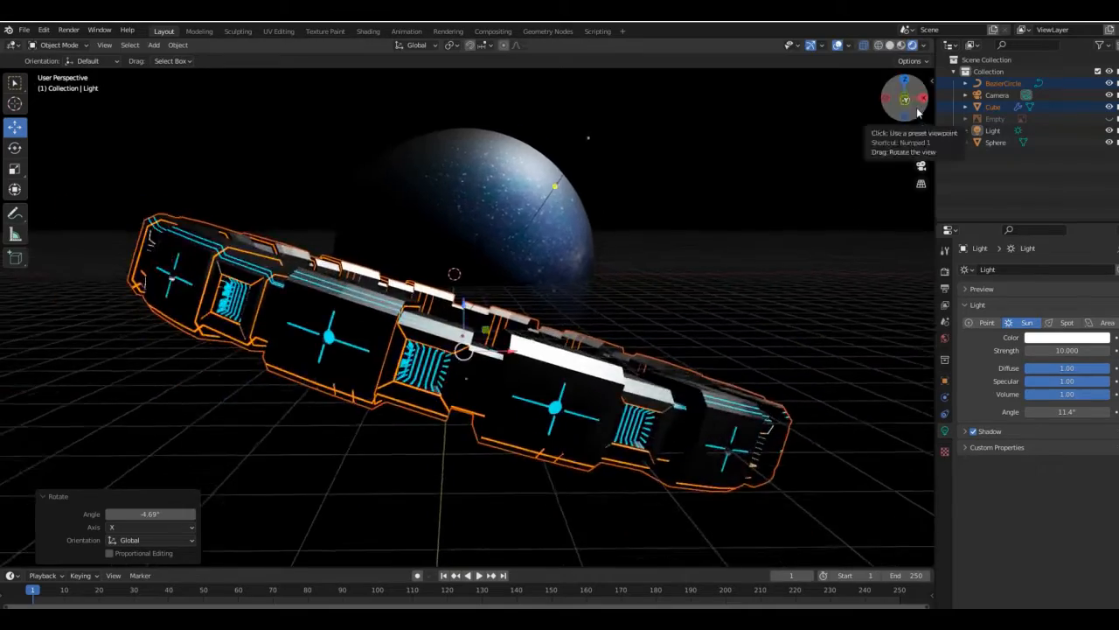
{"action": "left_click_drag", "start_coordinate": [921, 148], "coordinate": [906, 112]}
- Scale the ring's Bezier circle and open the modifier settings of the ring piece
{"action": "left_click", "coordinate": [994, 107]}
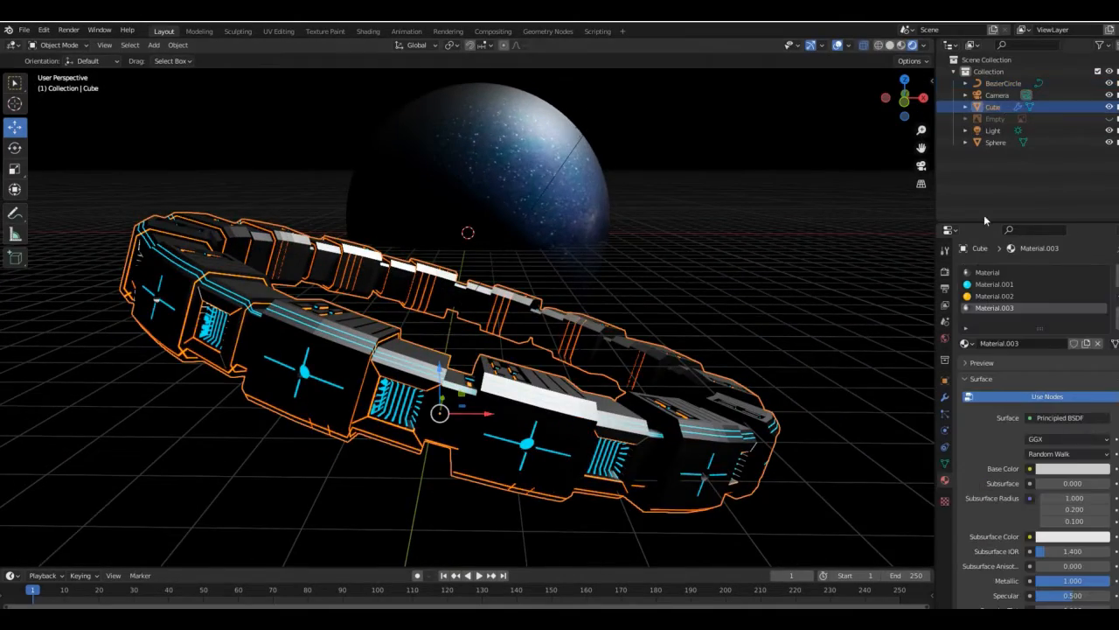
{"action": "left_click", "coordinate": [1002, 83]}
{"action": "key", "text": "s"}
{"action": "left_click", "coordinate": [813, 262]}
{"action": "left_click", "coordinate": [822, 175]}
{"action": "left_click_drag", "start_coordinate": [921, 131], "coordinate": [920, 162]}
{"action": "left_click_drag", "start_coordinate": [906, 97], "coordinate": [879, 86]}
{"action": "left_click", "coordinate": [993, 107]}
{"action": "left_click", "coordinate": [944, 397]}
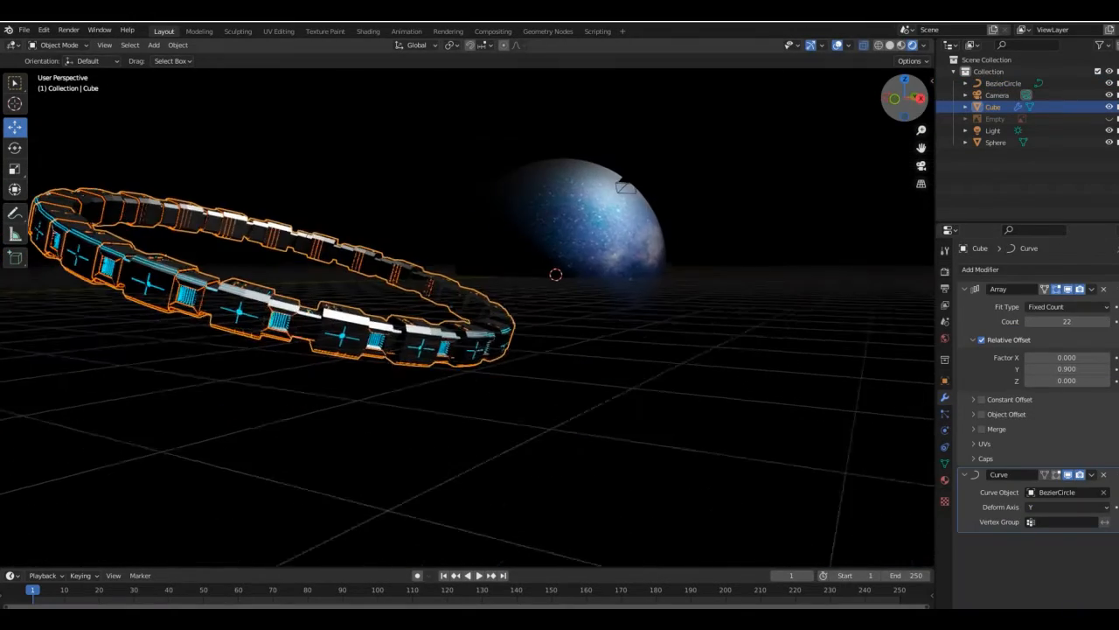
- Enlarge the Bezier circle and fill it by setting the ring's array count to 27 and relative Y offset to 0.881
{"action": "left_click", "coordinate": [1004, 84]}
{"action": "key", "text": "s"}
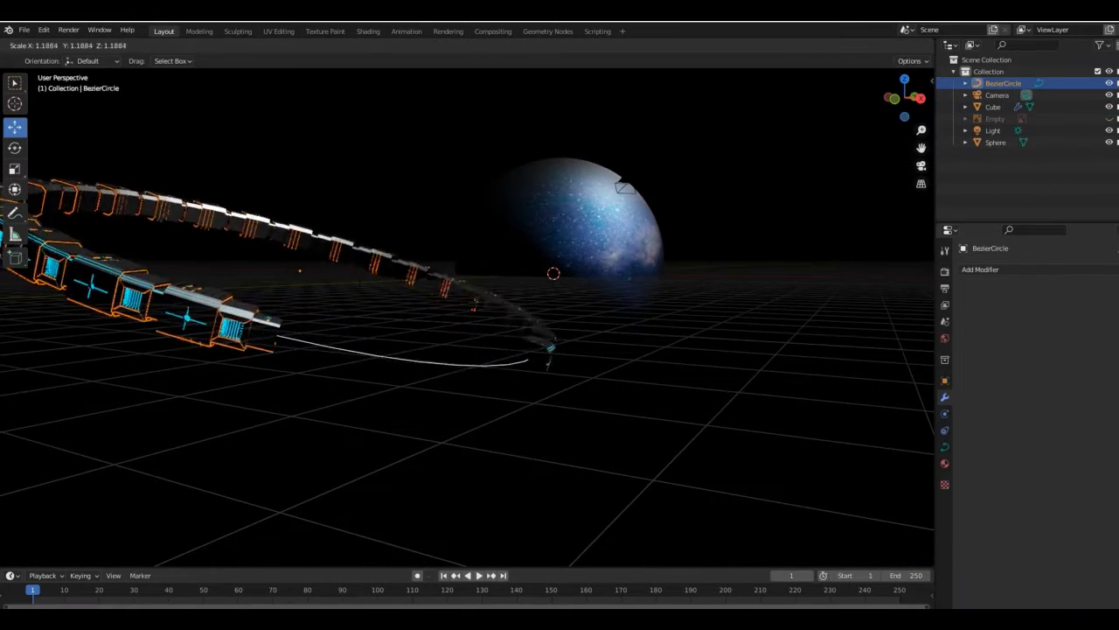
{"action": "key", "text": "Return"}
{"action": "left_click", "coordinate": [993, 107]}
{"action": "left_click_drag", "start_coordinate": [1058, 368], "coordinate": [1053, 368]}
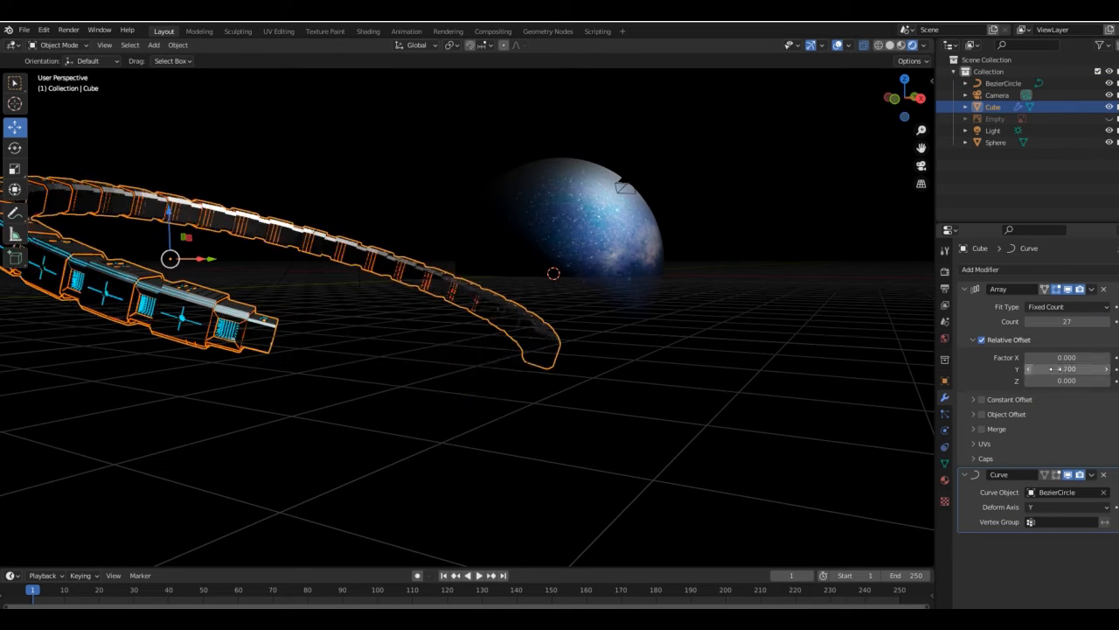
{"action": "left_click", "coordinate": [1030, 370]}
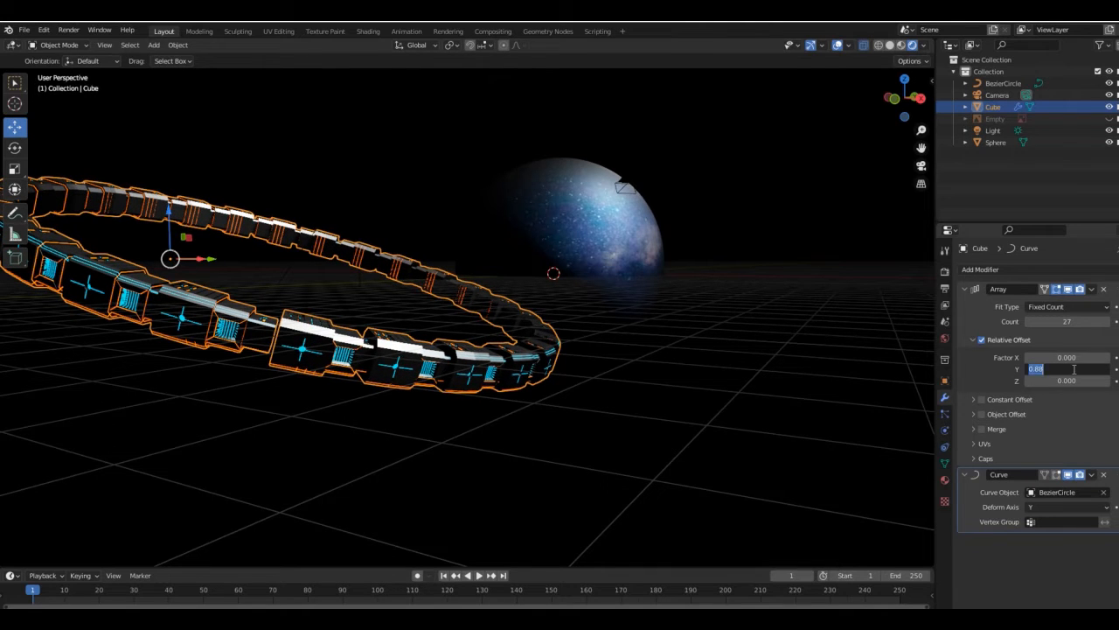
- Scale the ring piece up along Z and then scale it along X
{"action": "middle_click_drag", "start_coordinate": [560, 337], "coordinate": [743, 378], "text": "shift"}
{"action": "scroll", "coordinate": [735, 381], "scroll_direction": "up", "scroll_amount": 3}
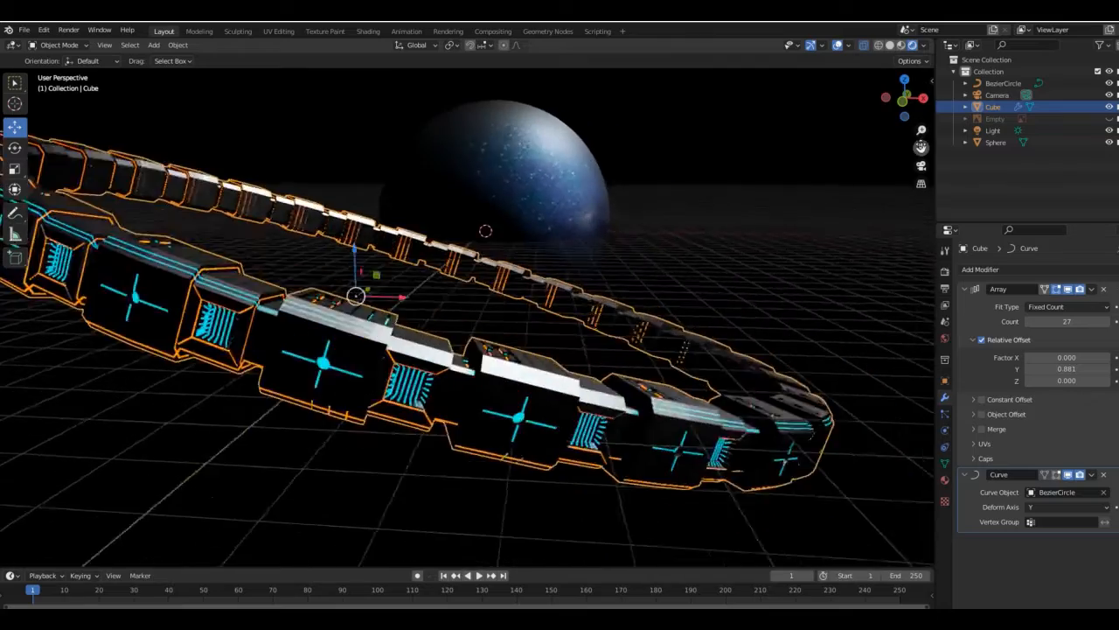
{"action": "middle_click_drag", "start_coordinate": [293, 333], "coordinate": [386, 374], "text": "shift"}
{"action": "key", "text": "s"}
{"action": "key", "text": "z"}
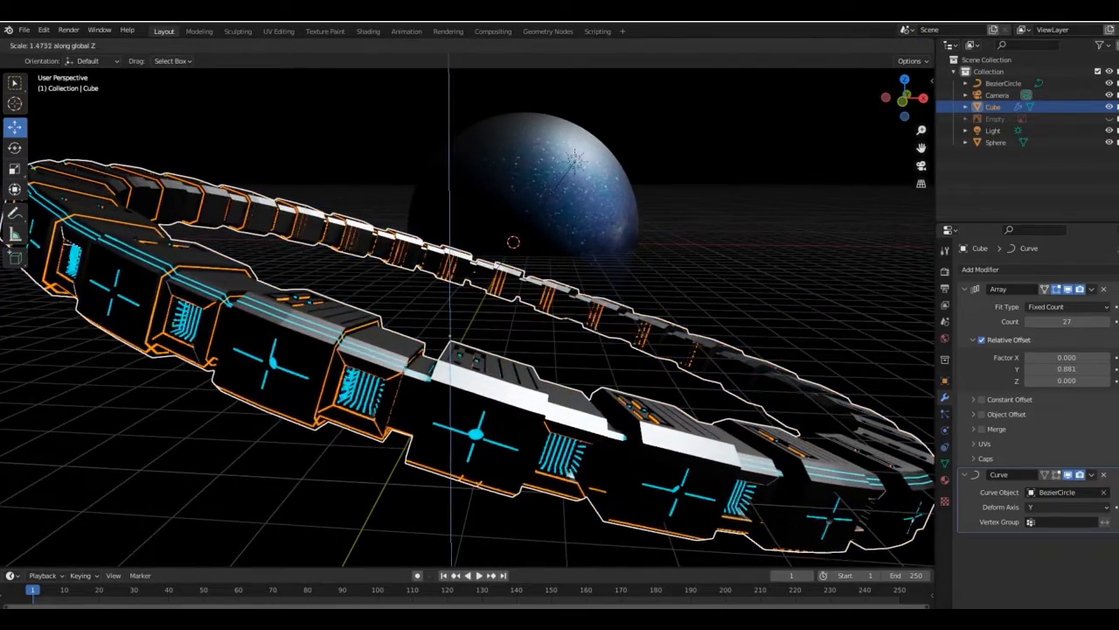
{"action": "left_click", "coordinate": [861, 398]}
{"action": "key", "text": "s"}
{"action": "key", "text": "x"}
{"action": "left_click", "coordinate": [714, 265]}
{"action": "left_click", "coordinate": [713, 265]}
{"action": "middle_click_drag", "start_coordinate": [714, 265], "coordinate": [710, 238], "text": "shift"}
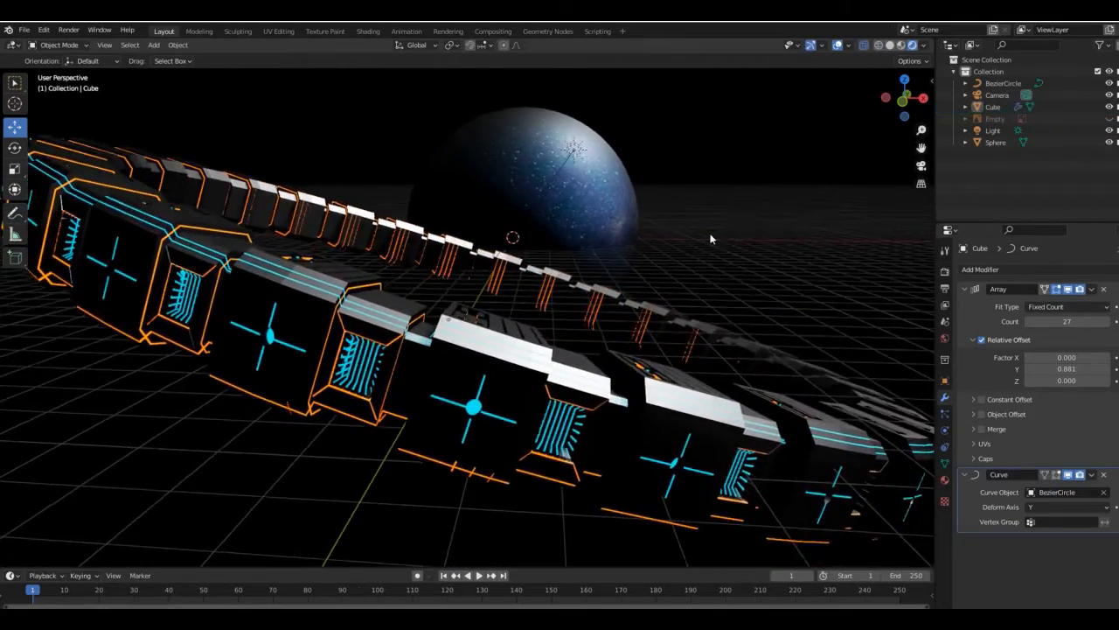
- Frame the ring and sphere in the camera view with the camera locked to the view, and turn the lock off
{"action": "key", "text": "n"}
{"action": "key", "text": "KP_0"}
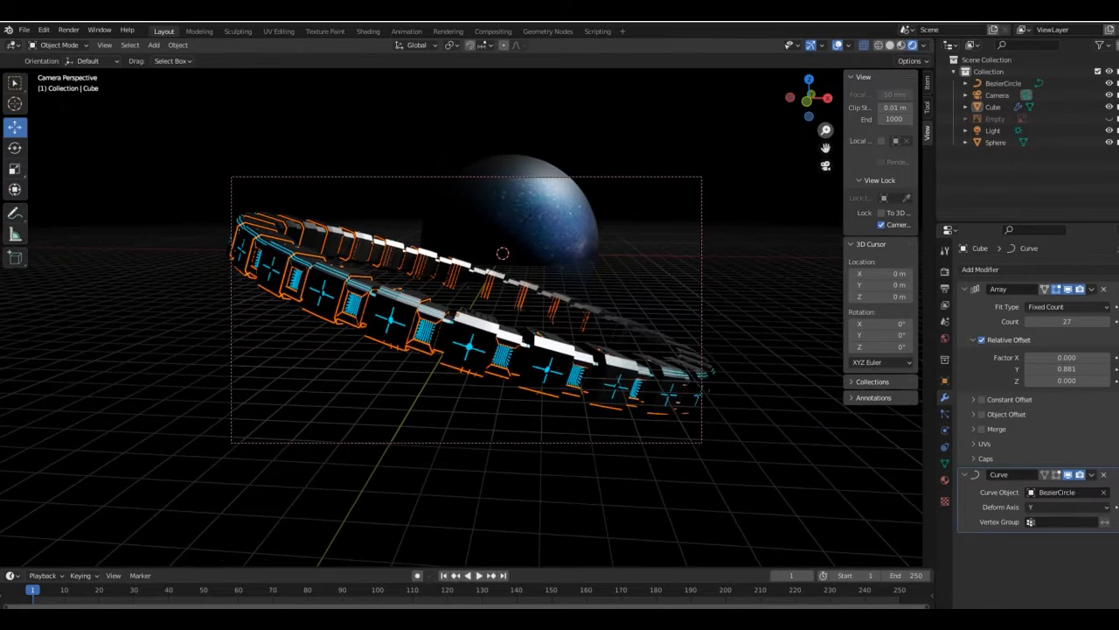
{"action": "left_click", "coordinate": [509, 223]}
{"action": "scroll", "coordinate": [624, 266], "scroll_direction": "up", "scroll_amount": 5}
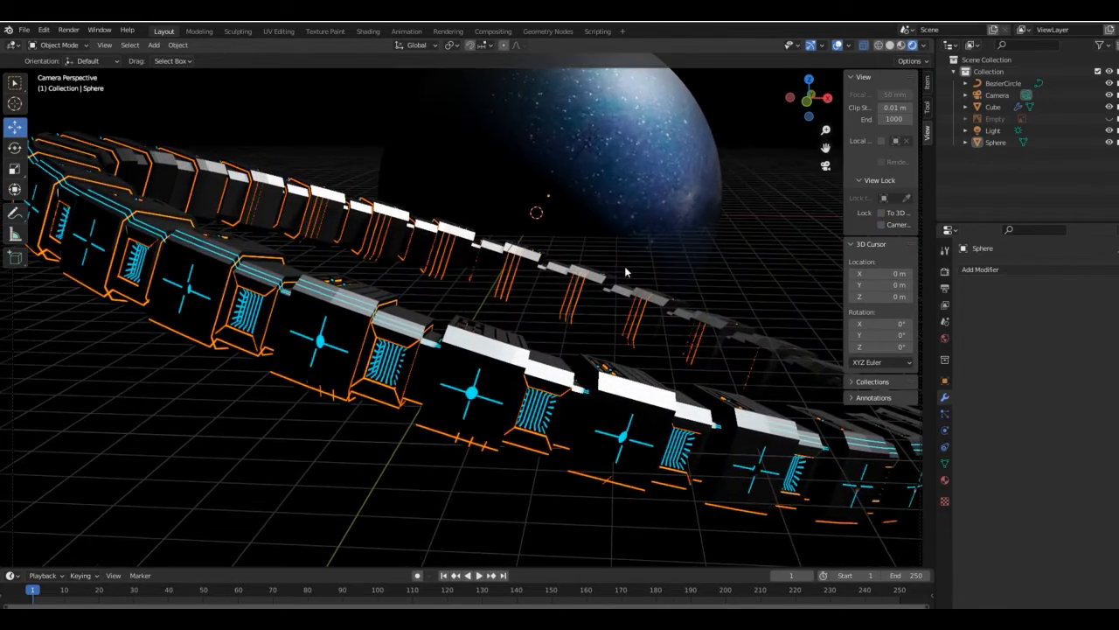
- Move the sphere about 31.3 m back along Y and scale it up
{"action": "left_click", "coordinate": [577, 216]}
{"action": "left_click", "coordinate": [604, 175]}
{"action": "key", "text": "s"}
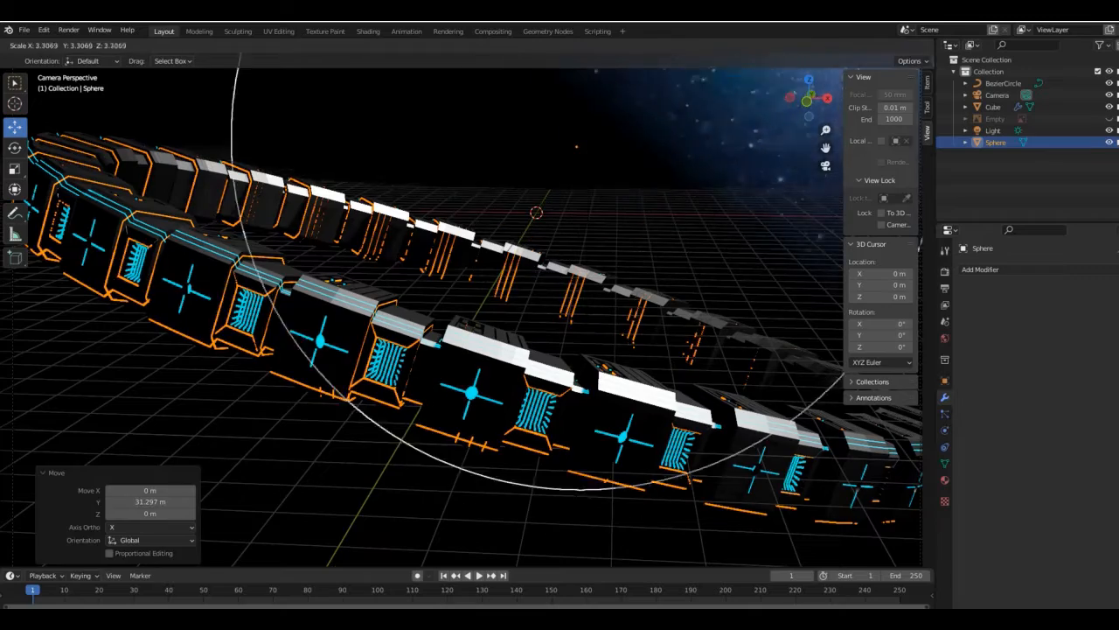
{"action": "left_click", "coordinate": [637, 213]}
- Lower the sphere along Z and shift it about -4 m along X
{"action": "key", "text": "g"}
{"action": "key", "text": "z"}
{"action": "left_click", "coordinate": [637, 305]}
{"action": "key", "text": "g"}
{"action": "key", "text": "x"}
{"action": "left_click", "coordinate": [577, 304]}
- Set the sphere material's roughness to 1.0 and shift the sphere along X
{"action": "left_click", "coordinate": [944, 480]}
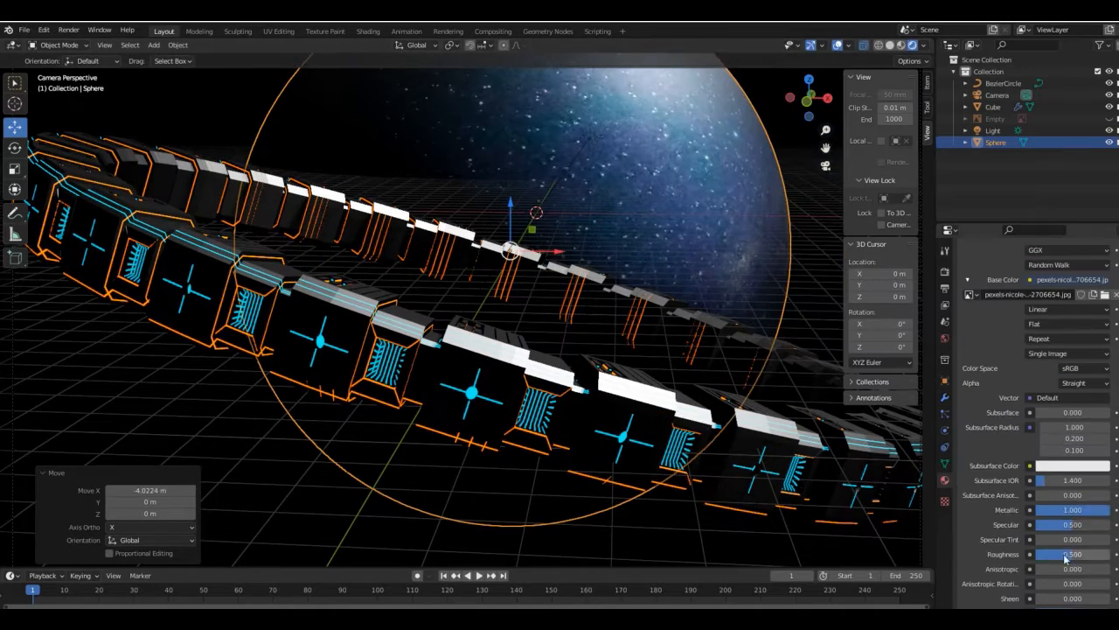
{"action": "mouse_move", "coordinate": [1084, 555]}
{"action": "left_mouse_down"}
{"action": "mouse_move", "coordinate": [1049, 555]}
{"action": "mouse_move", "coordinate": [1100, 554]}
{"action": "left_mouse_up"}
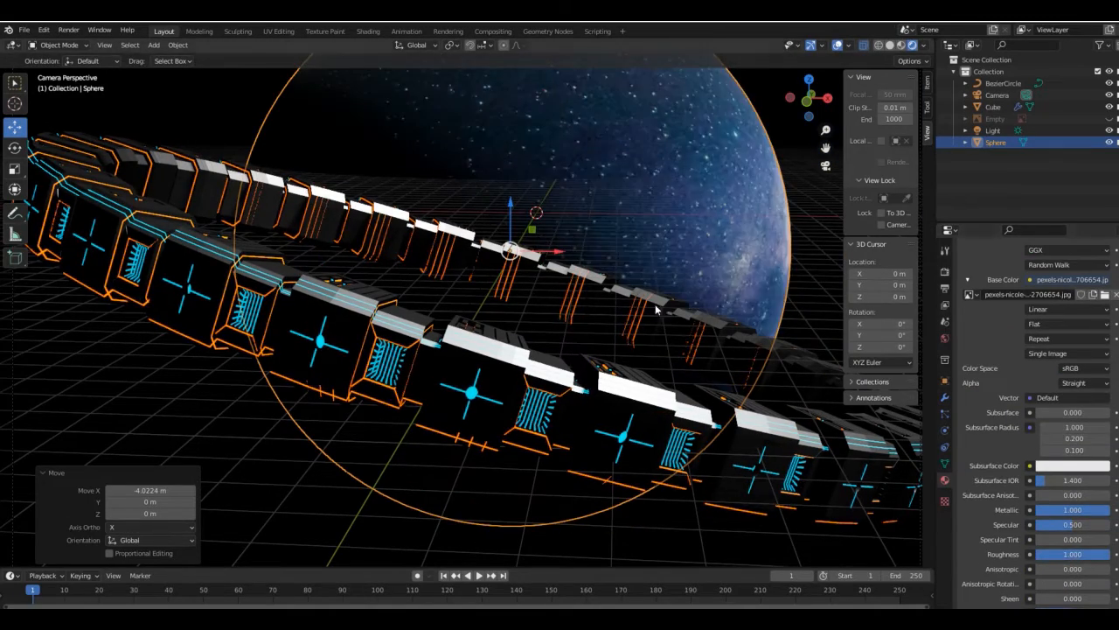
{"action": "key", "text": "g"}
{"action": "key", "text": "x"}
{"action": "left_click", "coordinate": [662, 309]}
- Re-aim the Sun light so it illuminates the front of the ring and return to the camera view
{"action": "scroll", "coordinate": [662, 309], "scroll_direction": "down", "scroll_amount": 4}
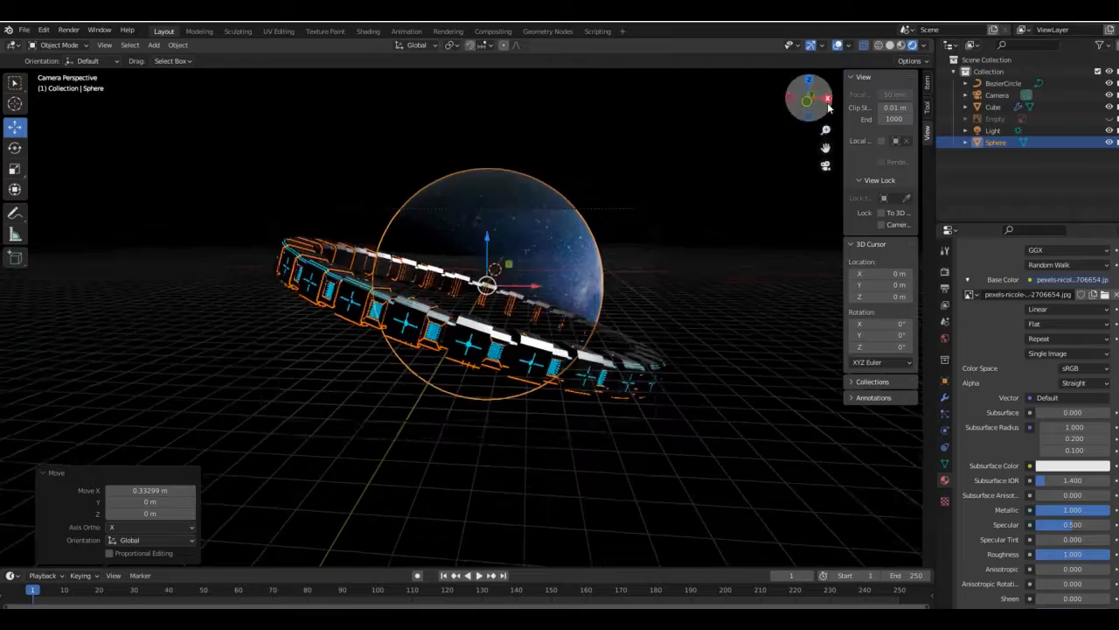
{"action": "key", "text": "KP_0"}
{"action": "left_click", "coordinate": [994, 130]}
{"action": "left_click_drag", "start_coordinate": [432, 295], "coordinate": [420, 339]}
{"action": "key", "text": "KP_0"}
- Set the sphere material's roughness to 0.606, raise the sphere along Z and shift it about 5.3 m along X
{"action": "left_click", "coordinate": [472, 229]}
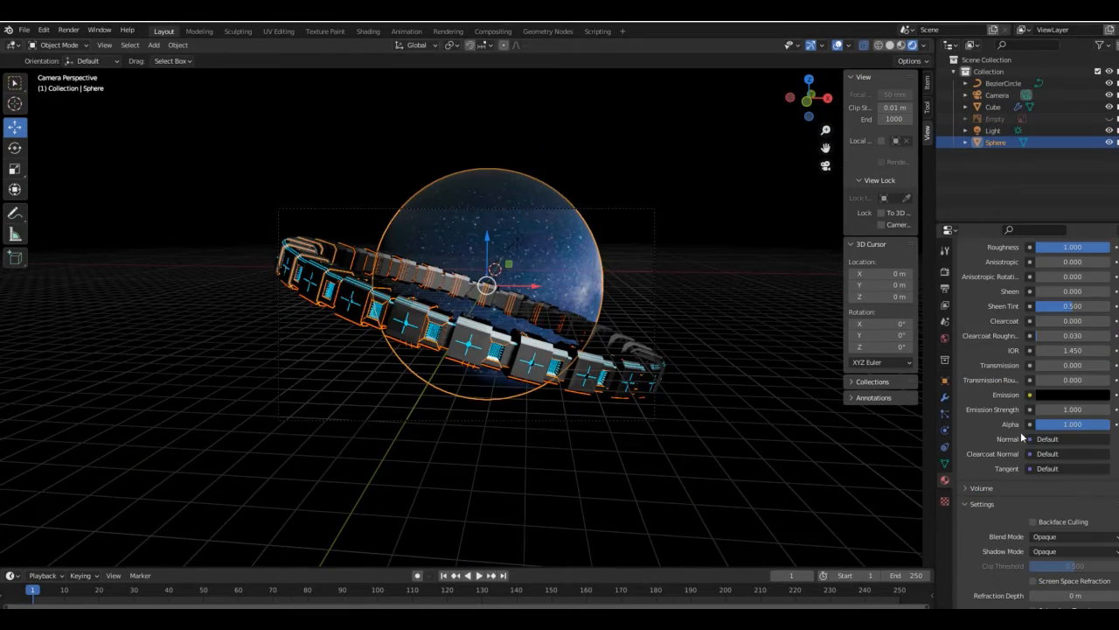
{"action": "key", "text": "g"}
{"action": "key", "text": "z"}
{"action": "left_click", "coordinate": [787, 148]}
{"action": "key", "text": "g"}
{"action": "key", "text": "x"}
{"action": "left_click", "coordinate": [826, 147]}
- Adjust the camera framing and scale the sphere up by a factor of 1.411
{"action": "scroll", "coordinate": [255, 167], "scroll_direction": "up", "scroll_amount": 3}
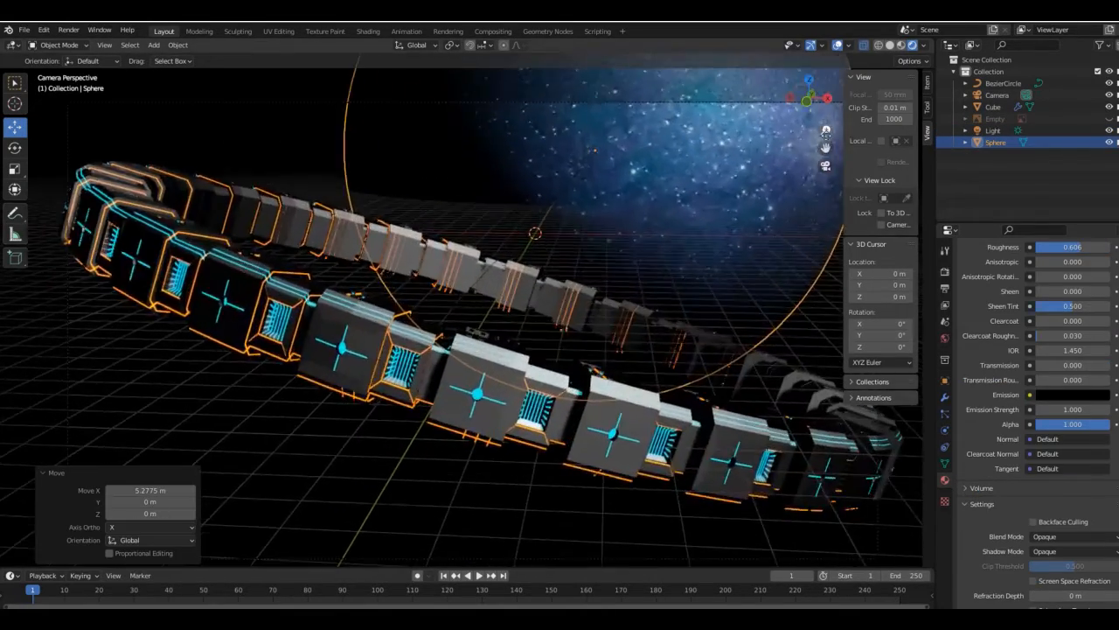
{"action": "left_click", "coordinate": [255, 166]}
{"action": "left_click_drag", "start_coordinate": [826, 147], "coordinate": [776, 138]}
{"action": "left_click", "coordinate": [595, 172]}
{"action": "key", "text": "s"}
{"action": "left_click", "coordinate": [455, 242]}
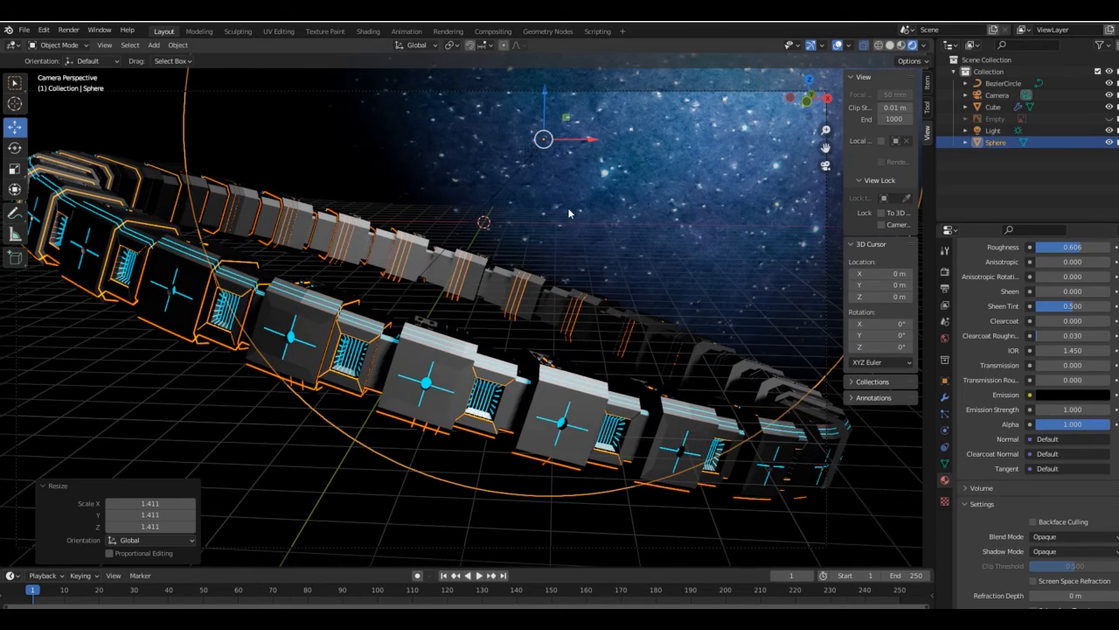
- Move the sphere about -7.5 m along Z and further along positive X
{"action": "key", "text": "g"}
{"action": "key", "text": "z"}
{"action": "left_click", "coordinate": [583, 179]}
{"action": "key", "text": "g"}
{"action": "key", "text": "x"}
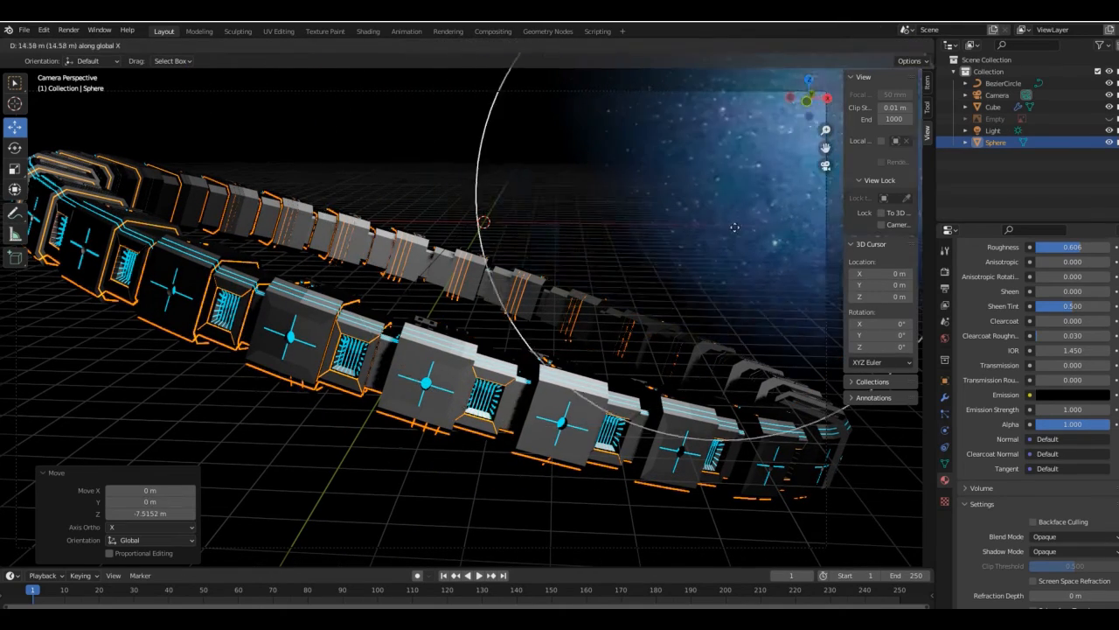
{"action": "left_click", "coordinate": [759, 226]}
- Adjust the size of the sphere behind the ring and select the Sun light
{"action": "left_click", "coordinate": [422, 167]}
{"action": "left_click", "coordinate": [612, 175]}
{"action": "key", "text": "s"}
{"action": "left_click", "coordinate": [630, 174]}
{"action": "left_click", "coordinate": [532, 156]}
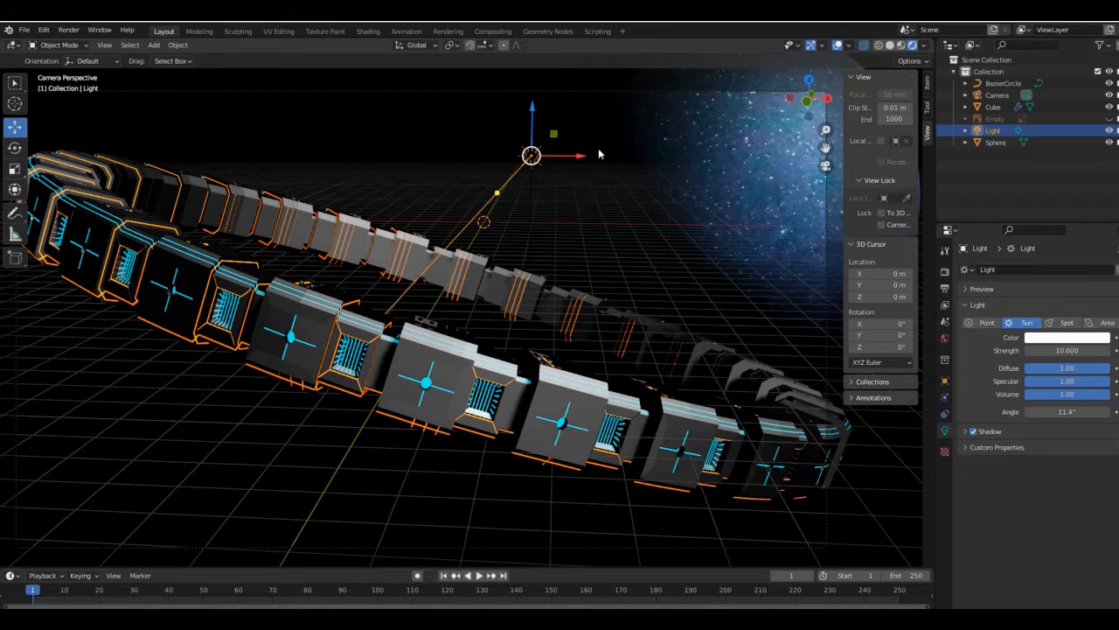
- Select the star-textured sphere, shift it slightly along negative X and raise it about 4.5 m along Z
{"action": "left_click", "coordinate": [761, 142]}
{"action": "scroll", "coordinate": [664, 207], "scroll_direction": "down", "scroll_amount": 2}
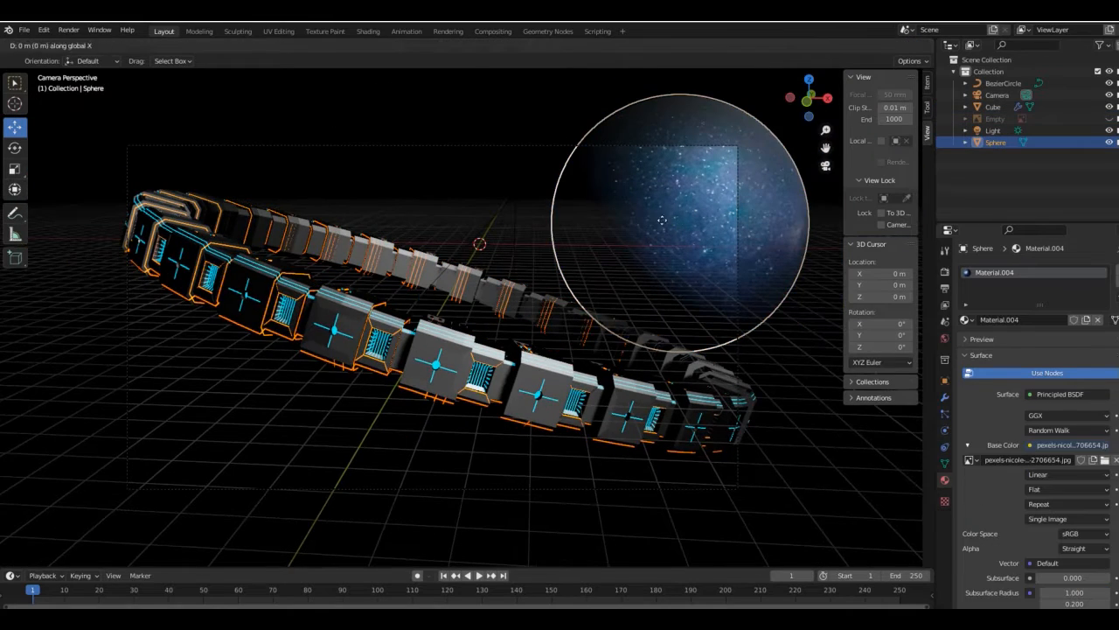
{"action": "left_click", "coordinate": [649, 218]}
{"action": "key", "text": "g"}
{"action": "key", "text": "x"}
{"action": "left_click", "coordinate": [634, 218]}
{"action": "key", "text": "g"}
{"action": "key", "text": "z"}
{"action": "left_click", "coordinate": [633, 181]}
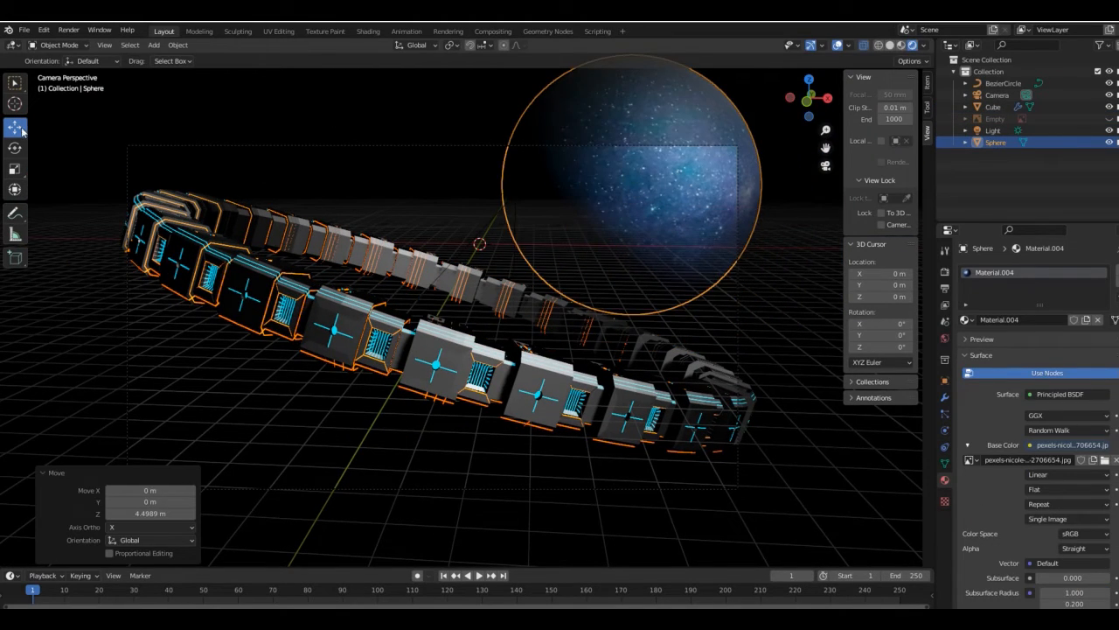
- Lock the camera to the view and adjust the framing of the ring and sphere
{"action": "left_click", "coordinate": [140, 201]}
{"action": "left_click", "coordinate": [594, 209]}
{"action": "scroll", "coordinate": [403, 316], "scroll_direction": "up", "scroll_amount": 2}
{"action": "left_click", "coordinate": [476, 312]}
{"action": "scroll", "coordinate": [475, 313], "scroll_direction": "down", "scroll_amount": 3}
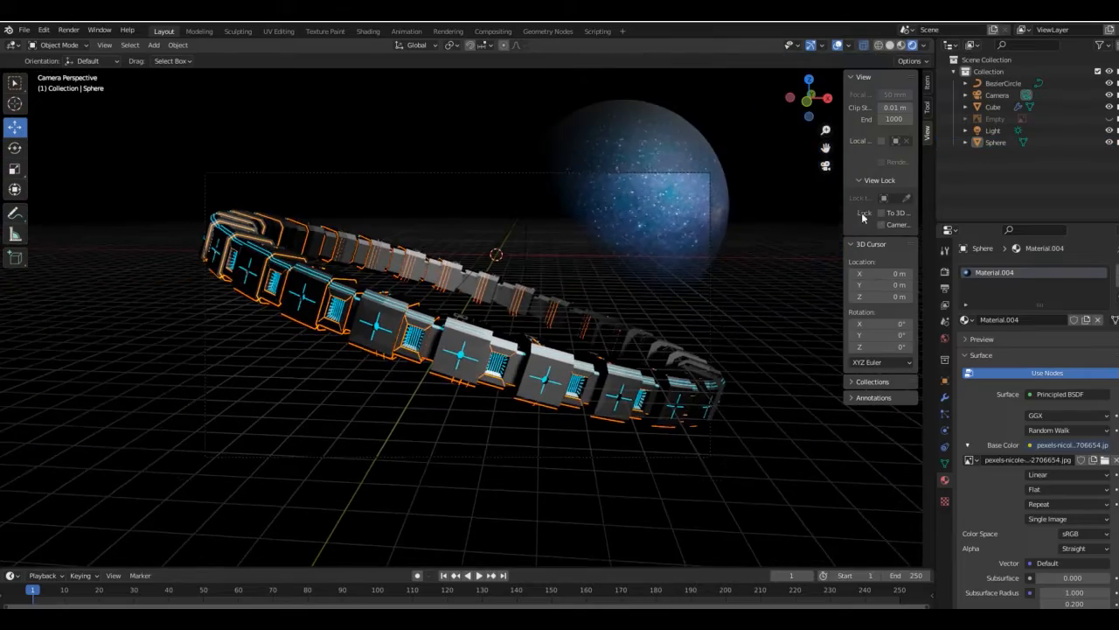
{"action": "left_click", "coordinate": [882, 224]}
{"action": "left_click_drag", "start_coordinate": [826, 131], "coordinate": [826, 165]}
{"action": "left_click_drag", "start_coordinate": [810, 98], "coordinate": [873, 140]}
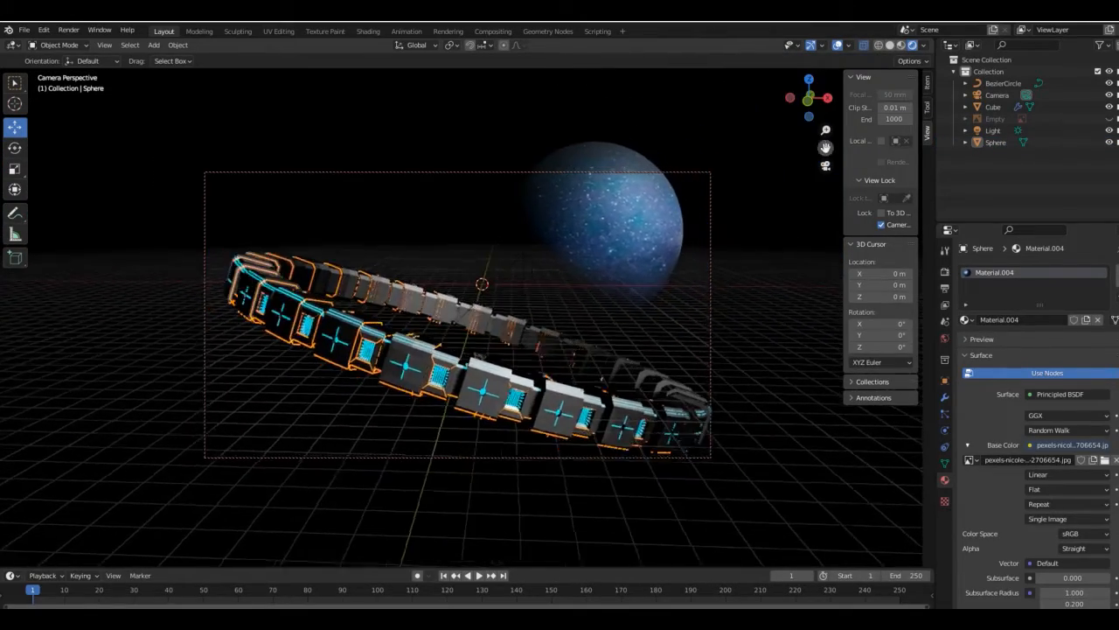
{"action": "left_click", "coordinate": [881, 224]}
- Select the Sun light and examine its direction relative to the ring and sphere from outside the camera view
{"action": "left_click", "coordinate": [552, 148]}
{"action": "left_click", "coordinate": [503, 316]}
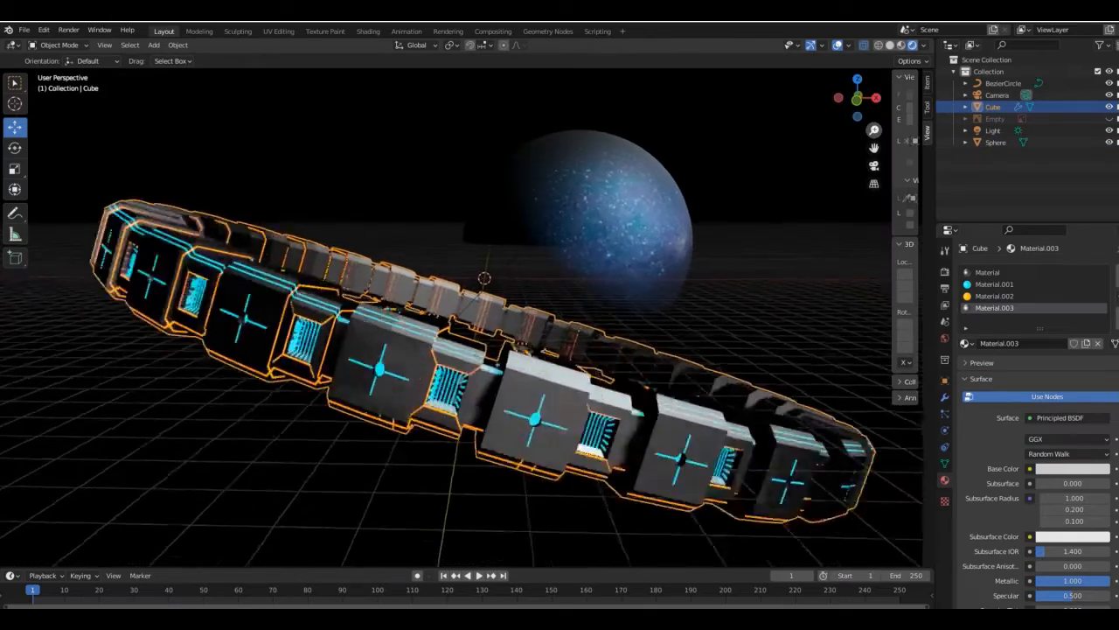
{"action": "left_click", "coordinate": [651, 218]}
{"action": "left_click", "coordinate": [760, 252]}
{"action": "left_click", "coordinate": [554, 215]}
{"action": "left_click_drag", "start_coordinate": [522, 252], "coordinate": [495, 311]}
{"action": "left_click_drag", "start_coordinate": [420, 264], "coordinate": [387, 198]}
{"action": "left_click", "coordinate": [384, 190]}
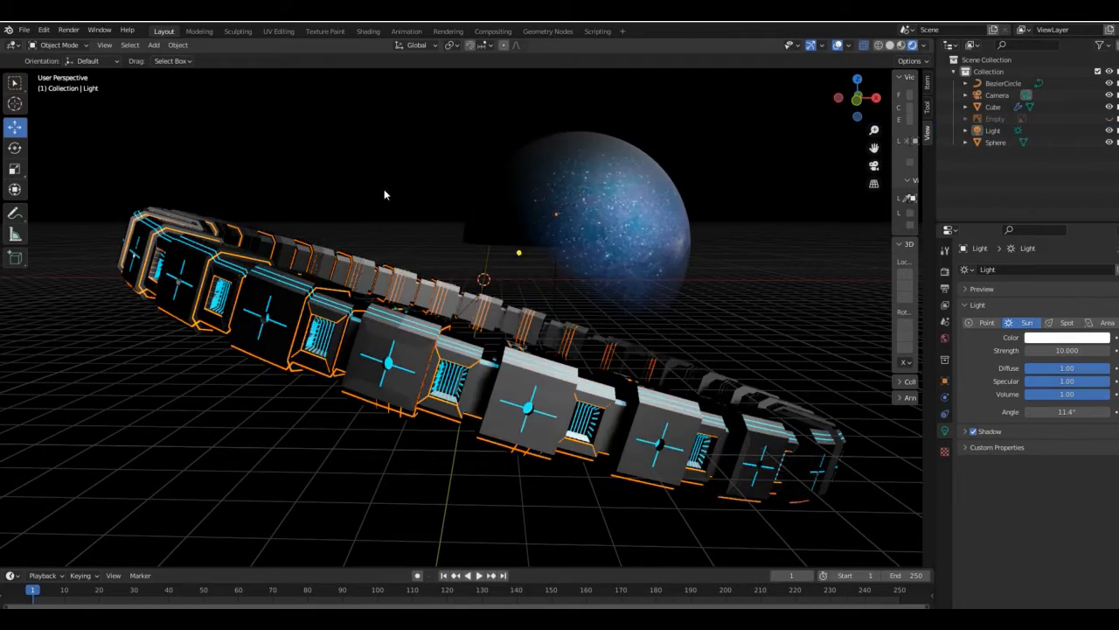
- Return to the camera view with a tighter framing of the ring and sphere
{"action": "left_click_drag", "start_coordinate": [874, 130], "coordinate": [862, 103]}
{"action": "left_click", "coordinate": [873, 165]}
{"action": "left_click", "coordinate": [910, 225]}
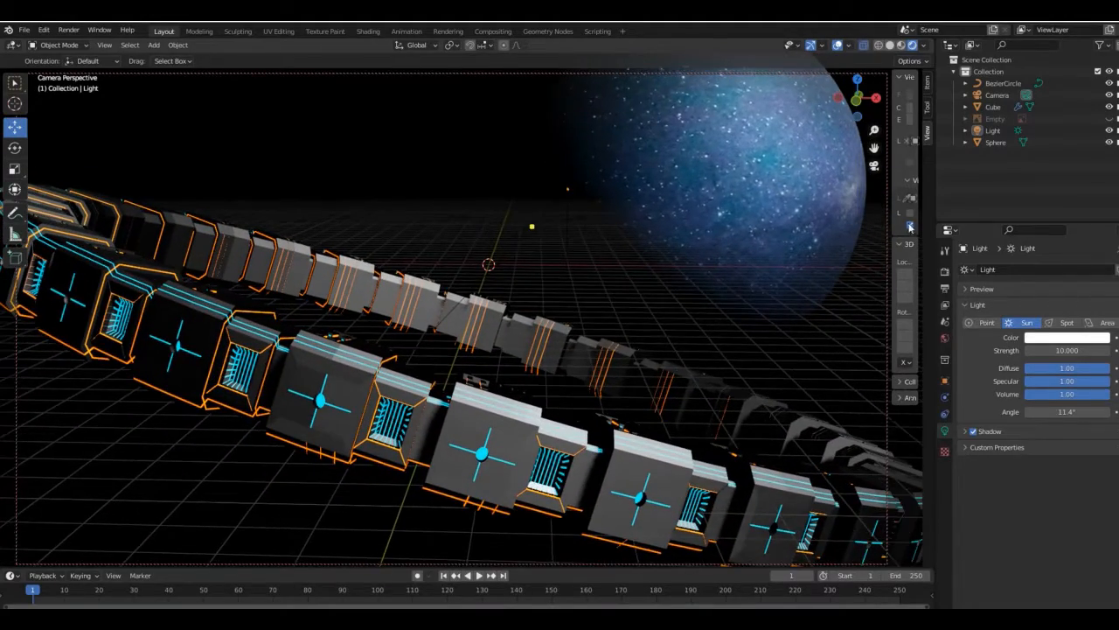
- Switch the render engine to Cycles
{"action": "left_click", "coordinate": [945, 271]}
{"action": "left_click", "coordinate": [1072, 269]}
{"action": "left_click", "coordinate": [1049, 310]}
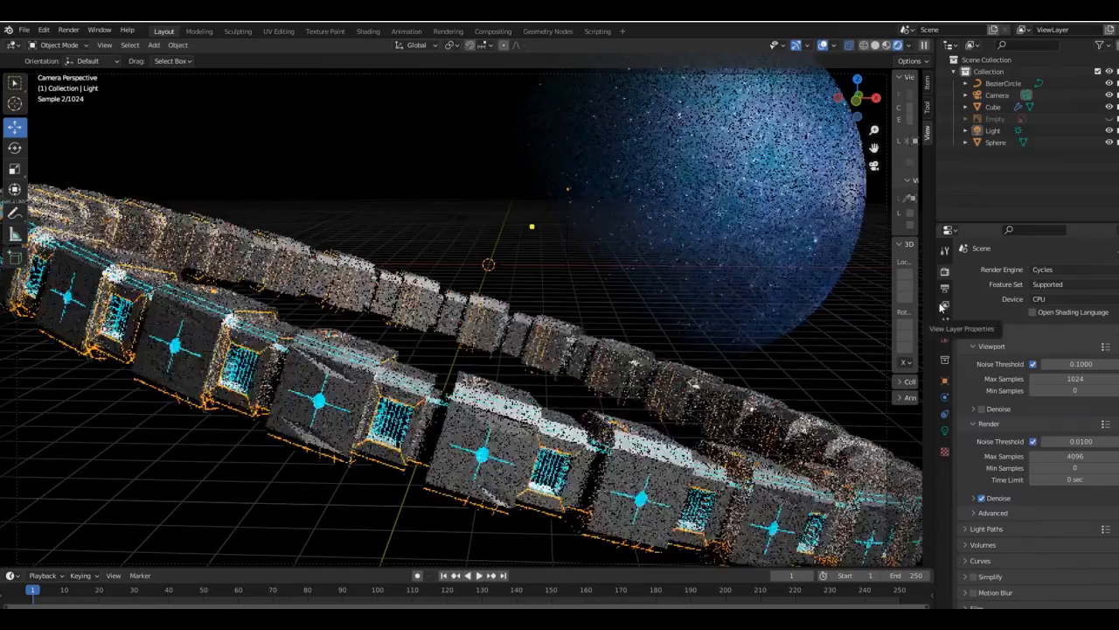
- Select the ring and darken the base colour of its first material
{"action": "left_click", "coordinate": [671, 477]}
{"action": "left_click", "coordinate": [945, 479]}
{"action": "left_click", "coordinate": [1072, 373]}
{"action": "left_click", "coordinate": [985, 272]}
{"action": "scroll", "coordinate": [1072, 420], "scroll_direction": "down", "scroll_amount": 4}
{"action": "scroll", "coordinate": [1072, 420], "scroll_direction": "up", "scroll_amount": 5}
{"action": "left_click", "coordinate": [1072, 443]}
{"action": "left_click_drag", "start_coordinate": [1101, 291], "coordinate": [1101, 323]}
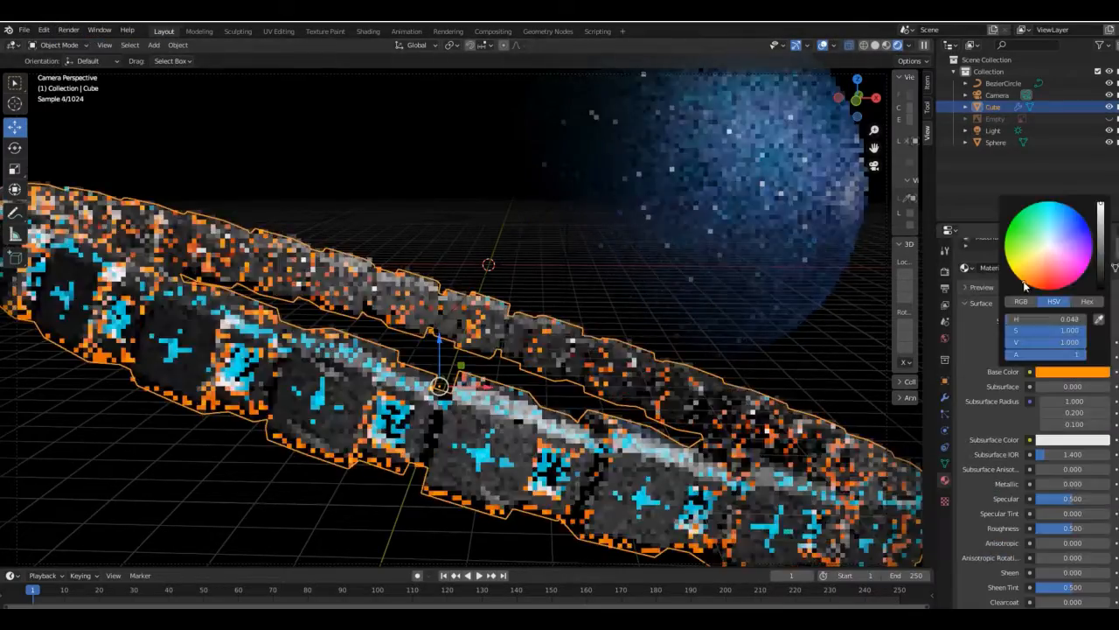
- Set the emission strength of the ring's orange material, Material.002, to 5
{"action": "double_click", "coordinate": [1061, 350]}
{"action": "type", "text": "500"}
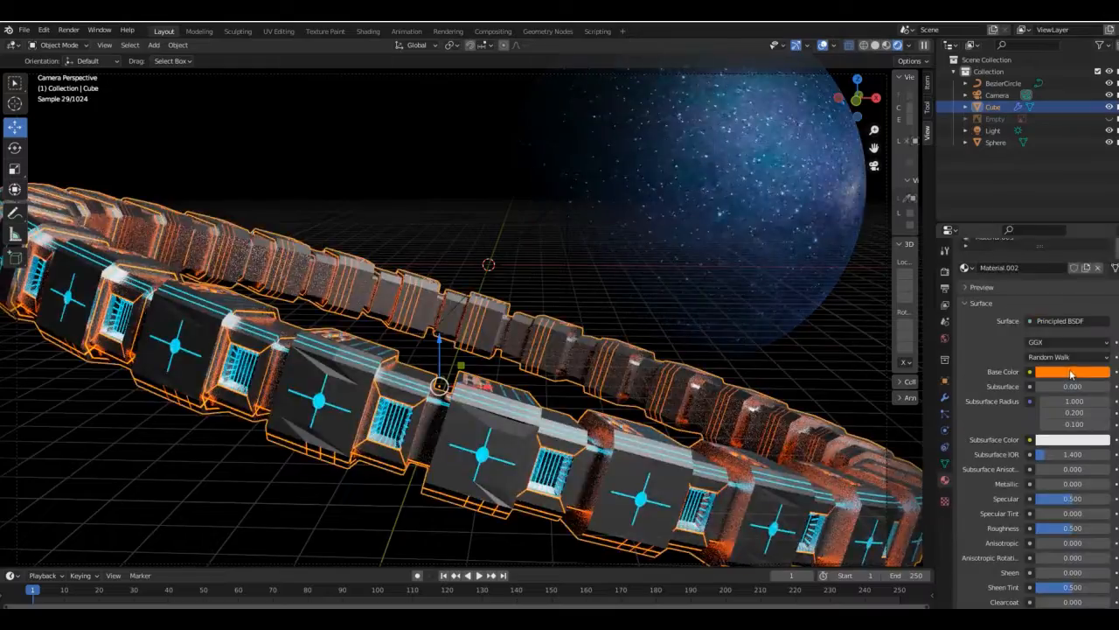
{"action": "left_click", "coordinate": [1073, 443]}
{"action": "left_click_drag", "start_coordinate": [1101, 291], "coordinate": [1101, 306]}
{"action": "left_click", "coordinate": [995, 295]}
{"action": "scroll", "coordinate": [1072, 425], "scroll_direction": "down", "scroll_amount": 8}
{"action": "double_click", "coordinate": [1073, 425]}
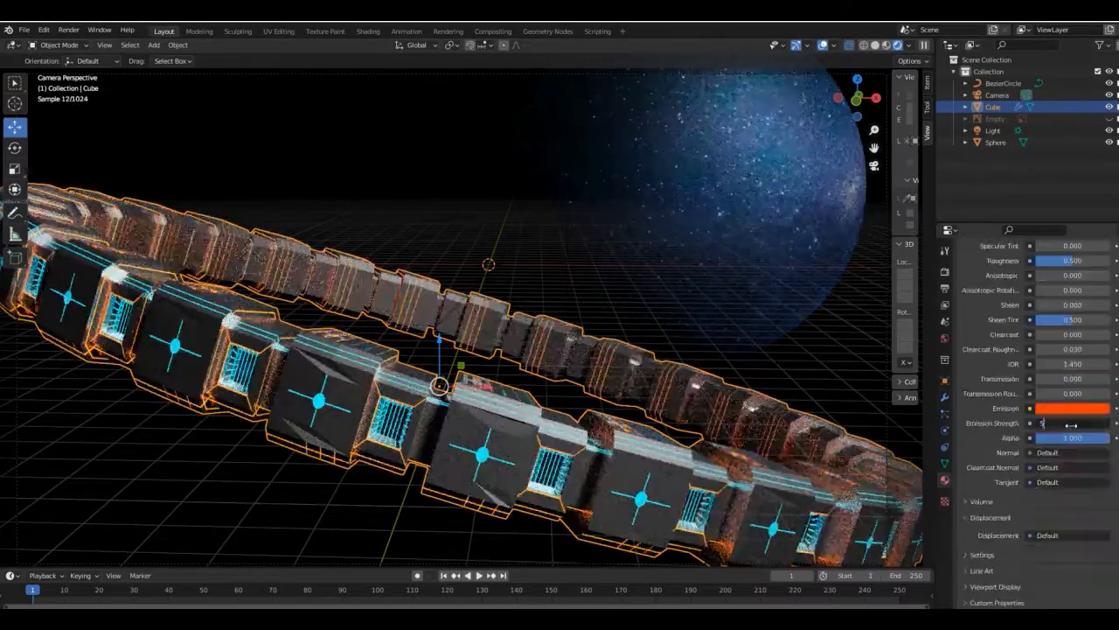
{"action": "key", "text": "Return"}
- Return to the ring's main grey material and lower its base colour brightness further
{"action": "scroll", "coordinate": [1032, 437], "scroll_direction": "up", "scroll_amount": 8}
{"action": "left_click", "coordinate": [986, 272]}
{"action": "scroll", "coordinate": [1052, 400], "scroll_direction": "up", "scroll_amount": 5}
{"action": "left_click", "coordinate": [994, 295]}
{"action": "left_click", "coordinate": [997, 273]}
{"action": "scroll", "coordinate": [1053, 406], "scroll_direction": "down", "scroll_amount": 5}
{"action": "mouse_move", "coordinate": [1053, 405]}
{"action": "left_mouse_down"}
{"action": "mouse_move", "coordinate": [1083, 405]}
{"action": "mouse_move", "coordinate": [1061, 403]}
{"action": "left_mouse_up"}
{"action": "scroll", "coordinate": [1061, 403], "scroll_direction": "up", "scroll_amount": 5}
{"action": "left_click", "coordinate": [1072, 443]}
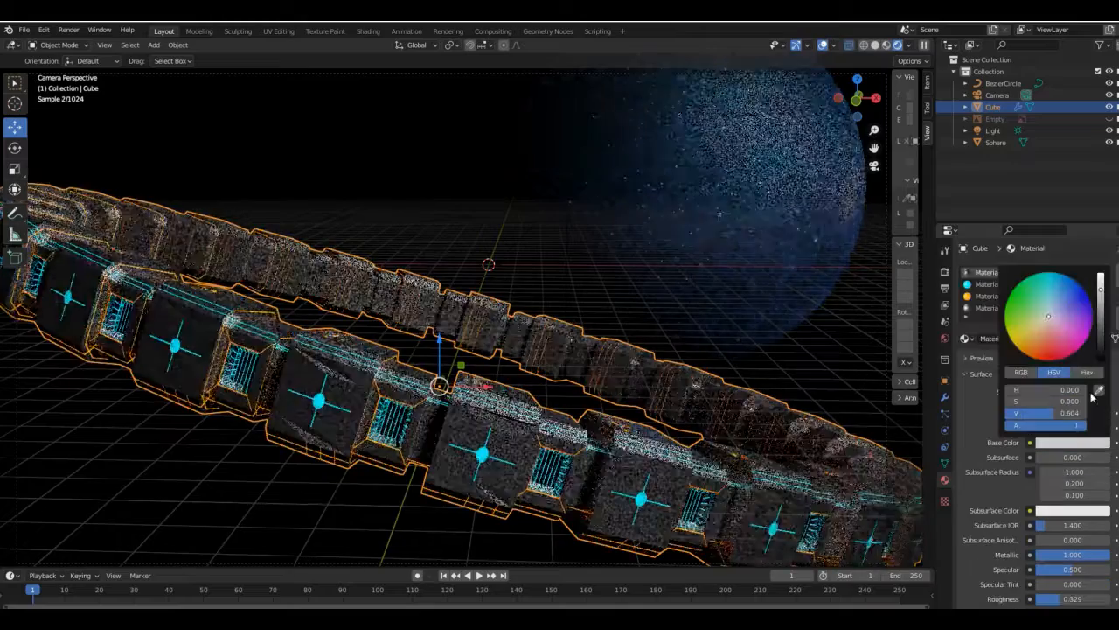
{"action": "left_click_drag", "start_coordinate": [1101, 291], "coordinate": [1101, 311]}
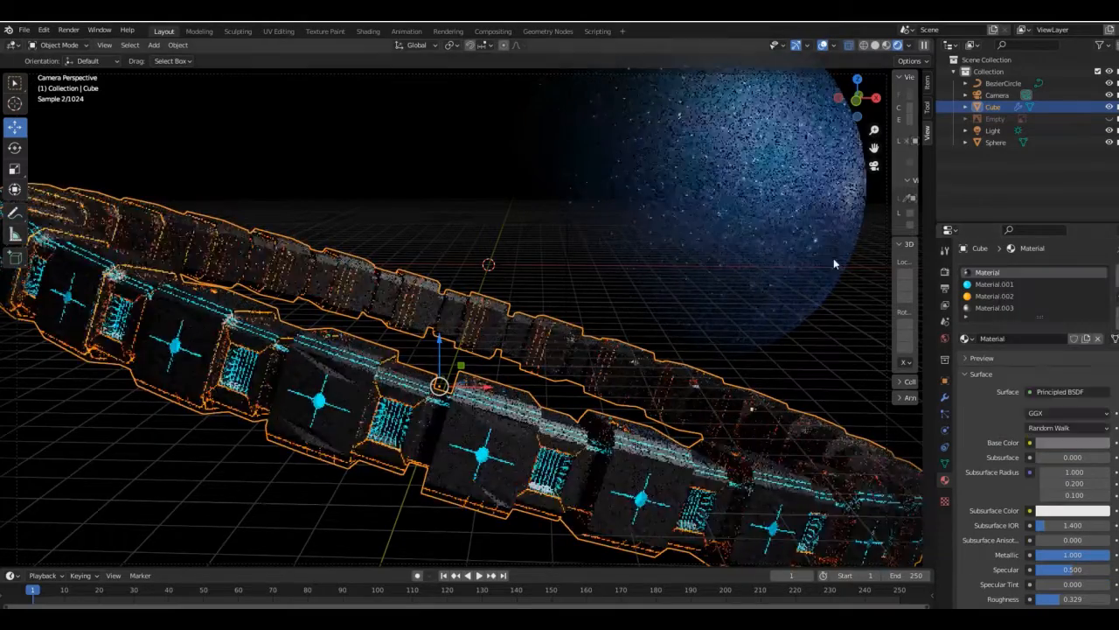